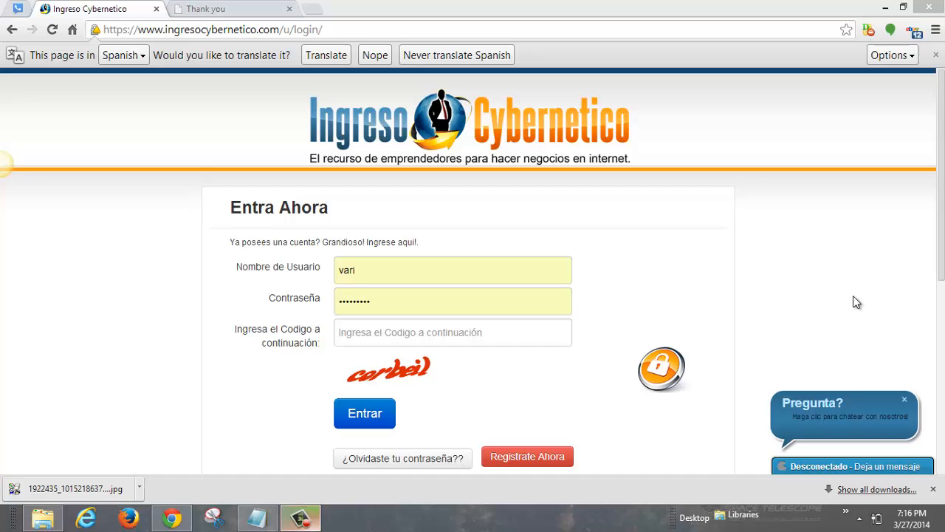
# Step: Enter the captcha code and log in to the Ingreso Cybernetico member area
pyautogui.click(403, 332)
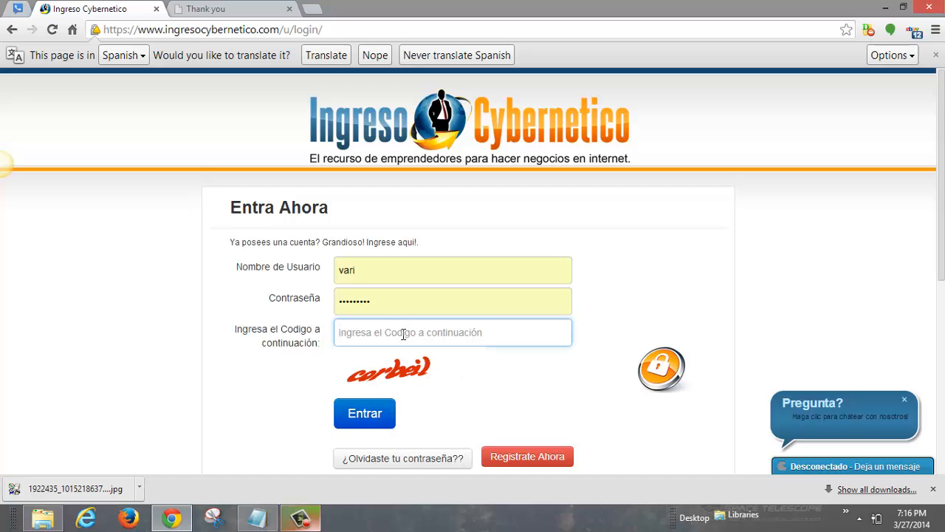
pyautogui.write('corb')
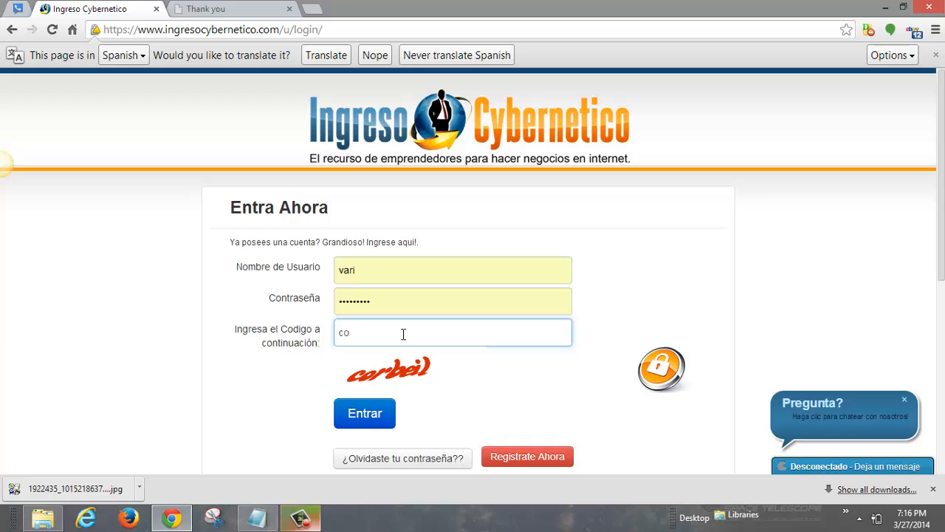
pyautogui.write('eil')
pyautogui.press('Return')
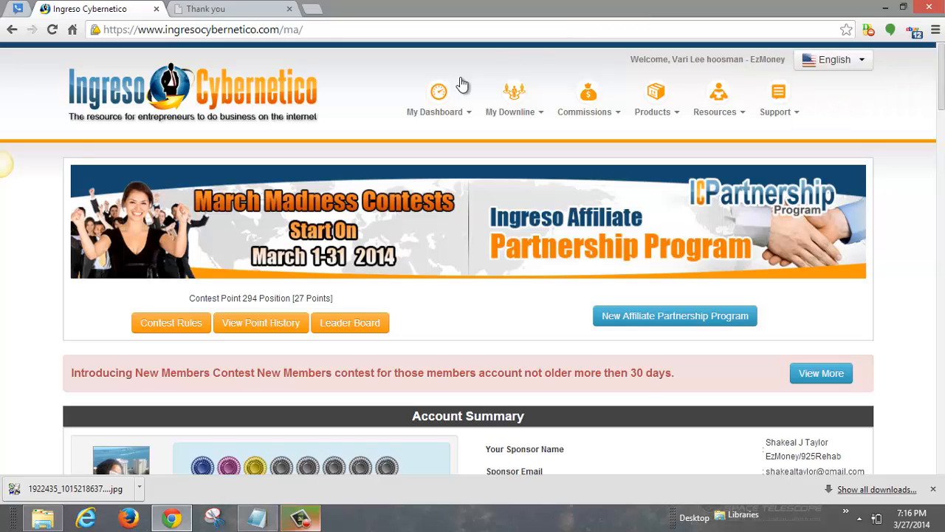
# Step: Open the Autoresponder Service from the Products menu
pyautogui.moveTo(523, 103)
pyautogui.moveTo(650, 103)
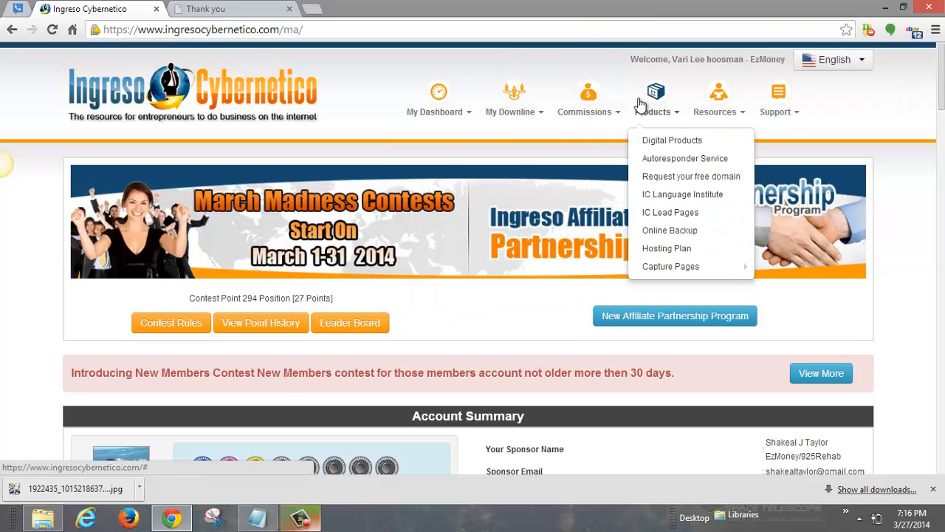
pyautogui.click(680, 159)
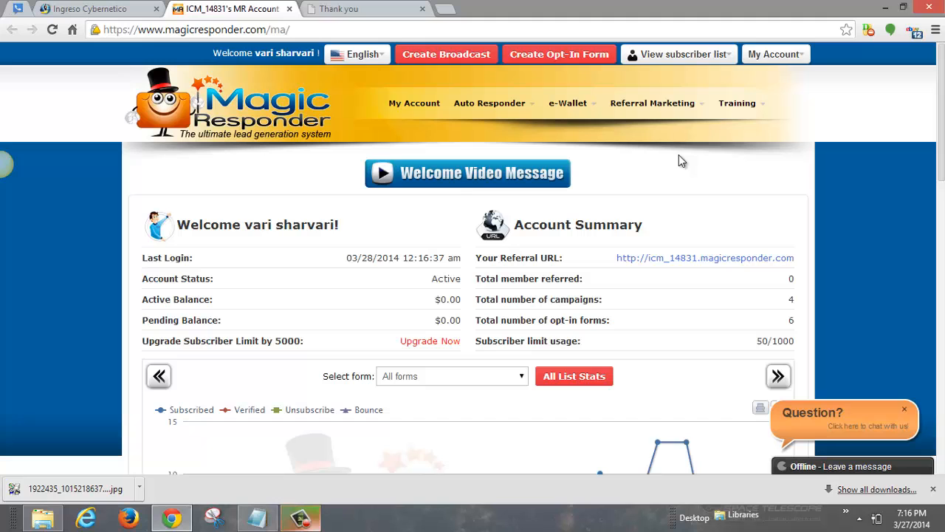
# Step: Open the Create Opt-In Form page from the Magic Responder dashboard
pyautogui.moveTo(942, 130); pyautogui.dragTo(942, 102)
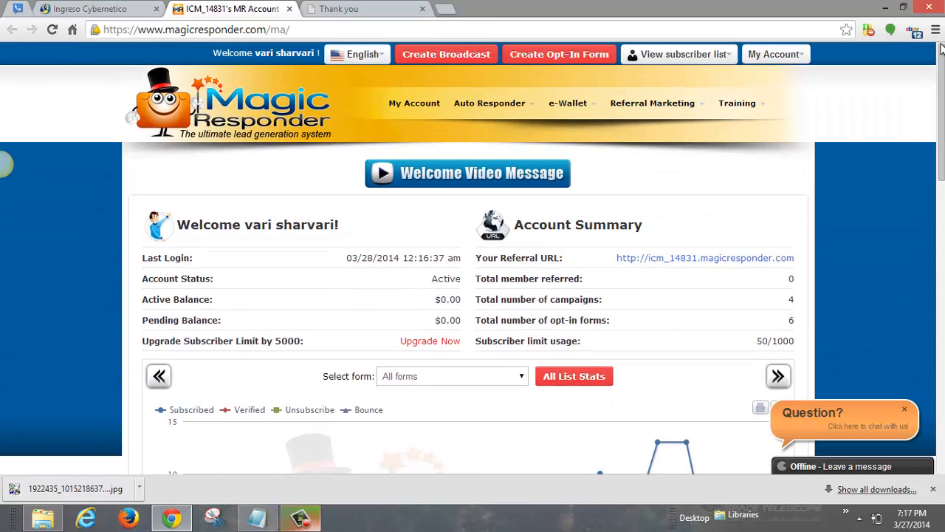
pyautogui.moveTo(624, 61)
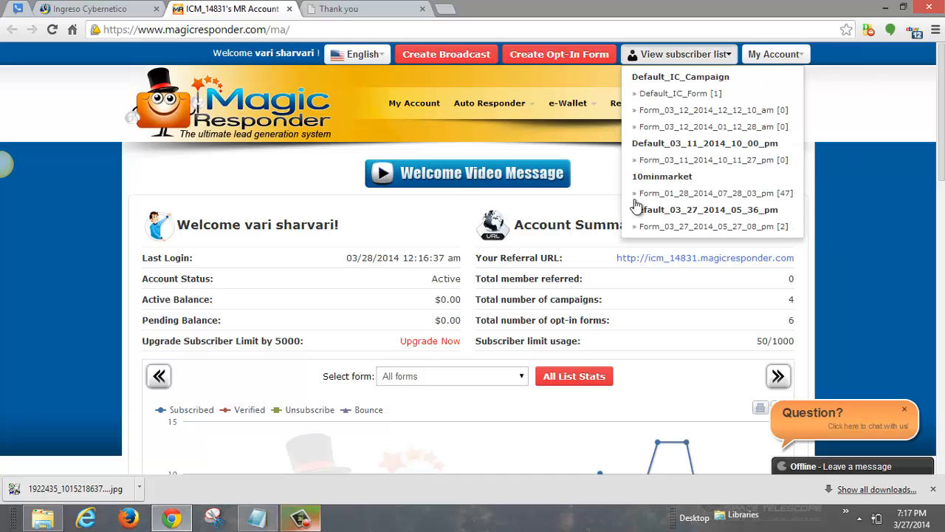
pyautogui.click(554, 57)
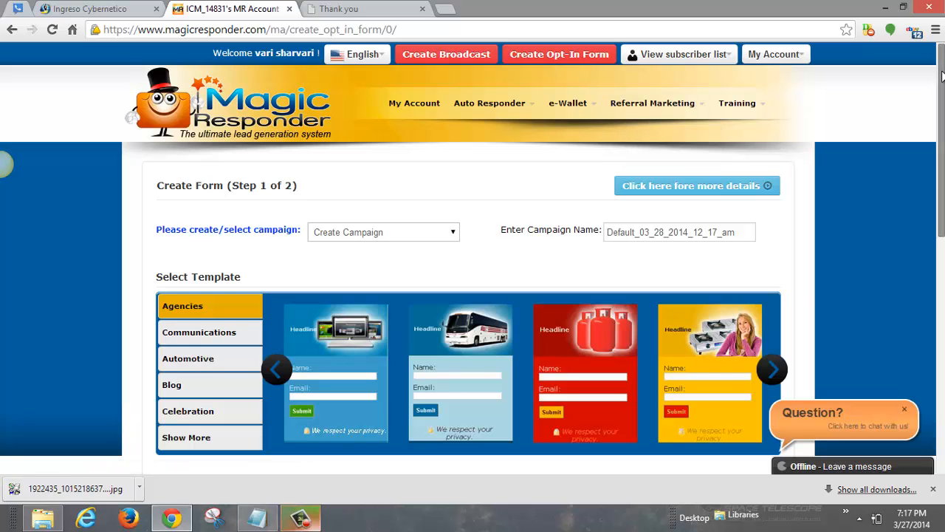
# Step: Uncheck Headline, Facebook, Google Plus, Yahoo and Name, then proceed to step 2
pyautogui.scroll(-5, 942, 76)
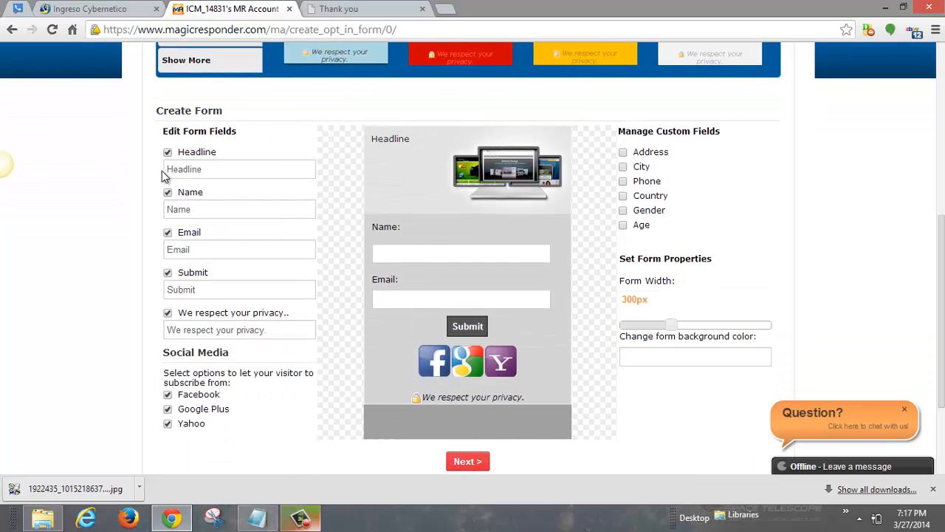
pyautogui.click(167, 152)
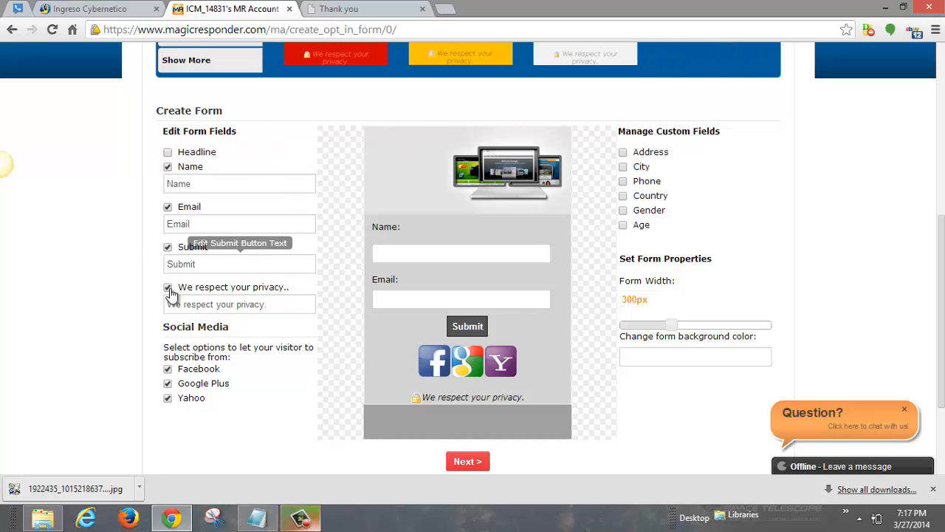
pyautogui.click(167, 370)
pyautogui.click(168, 383)
pyautogui.click(167, 398)
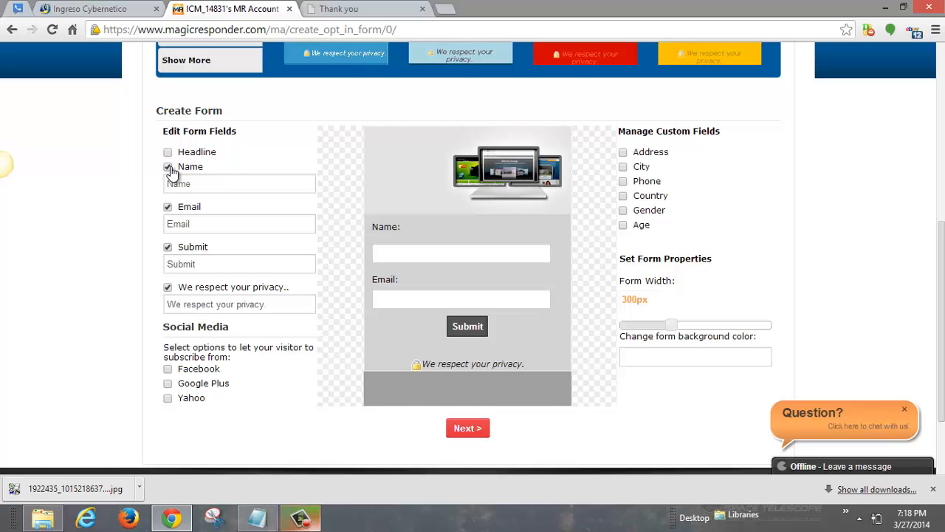
pyautogui.click(168, 168)
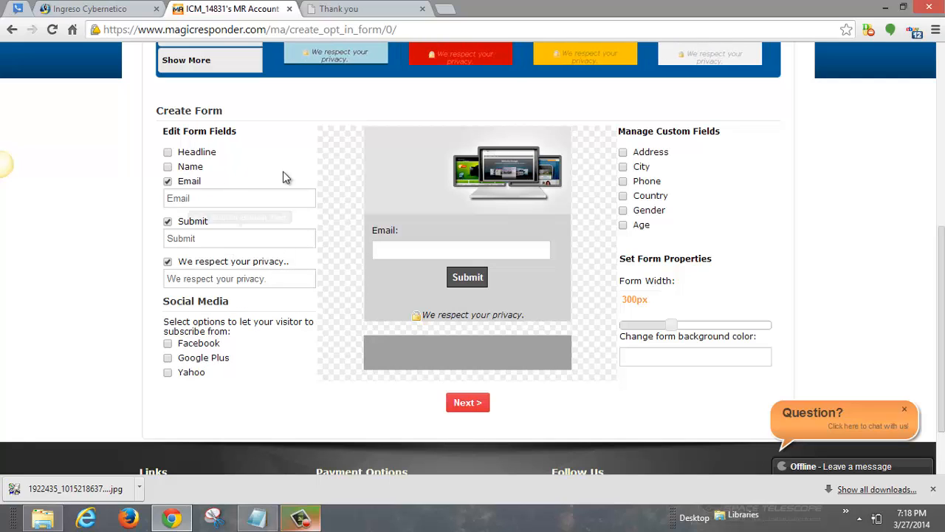
pyautogui.click(463, 403)
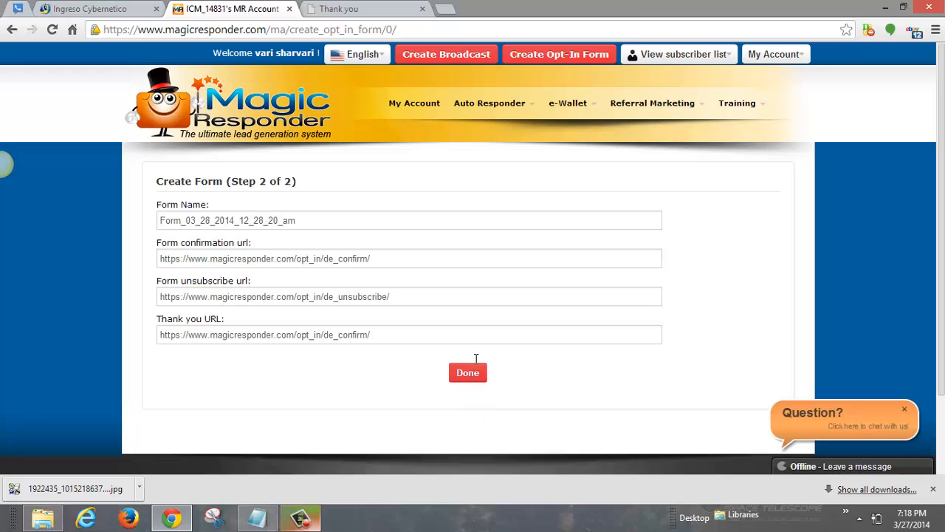
# Step: Save the new opt-in form and copy its form ID
pyautogui.click(468, 374)
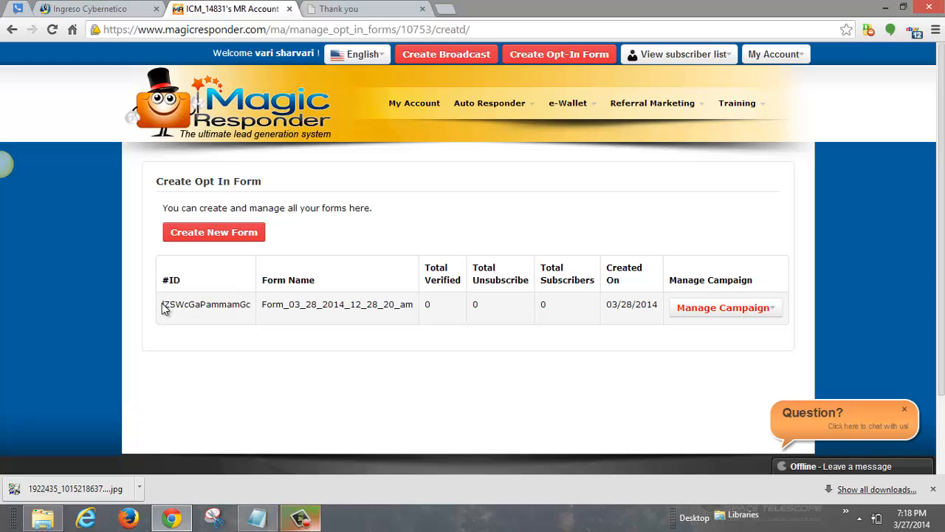
pyautogui.moveTo(167, 304); pyautogui.dragTo(253, 303)
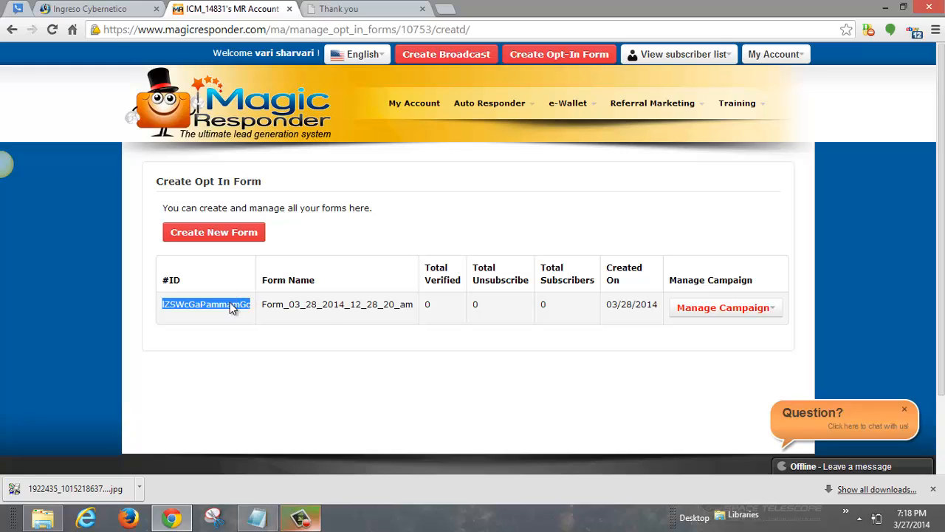
pyautogui.rightClick(230, 308)
pyautogui.click(264, 311)
# Step: Paste the form ID into the Notepad note, replacing its previous contents
pyautogui.click(257, 519)
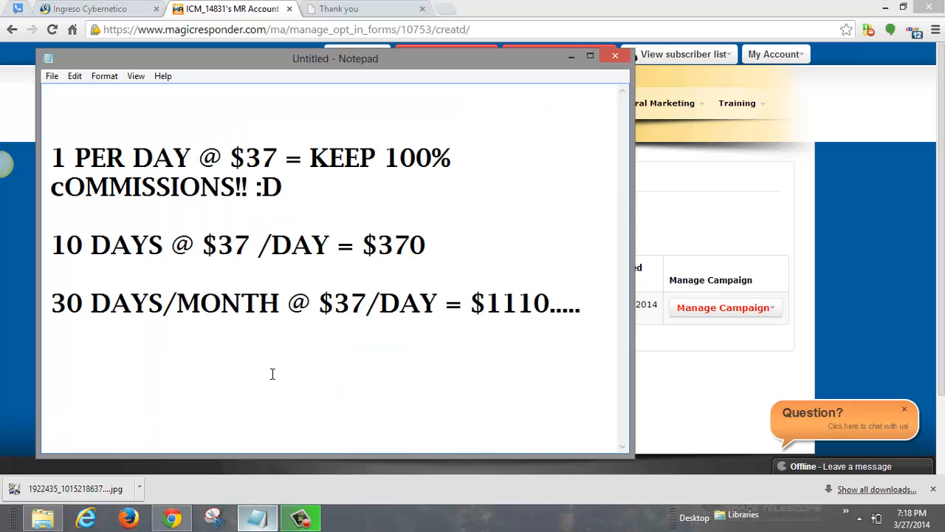
pyautogui.hotkey('ctrl', 'a')
pyautogui.hotkey('ctrl', 'v')
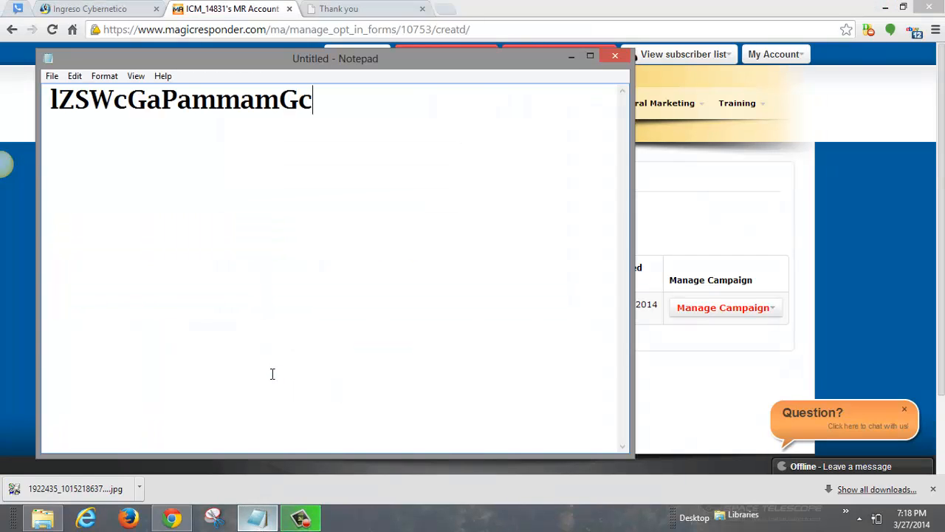
pyautogui.click(296, 310)
# Step: Minimize Notepad, check the form's Manage Campaign options, and return to the Ingreso Cybernetico dashboard
pyautogui.click(571, 57)
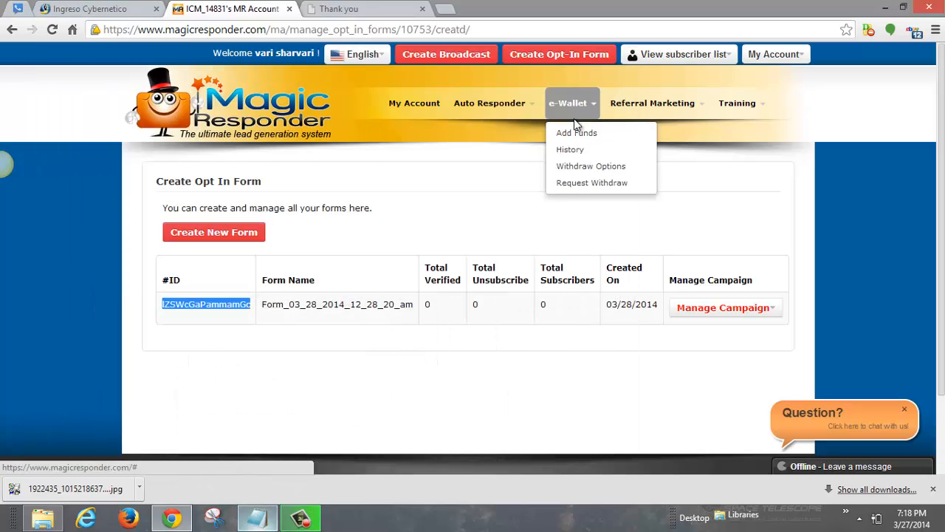
pyautogui.click(555, 320)
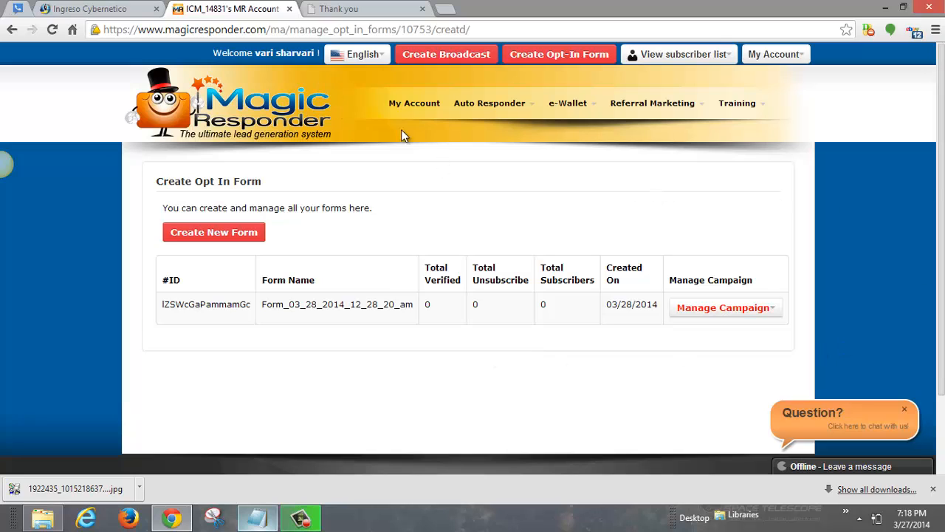
pyautogui.click(129, 14)
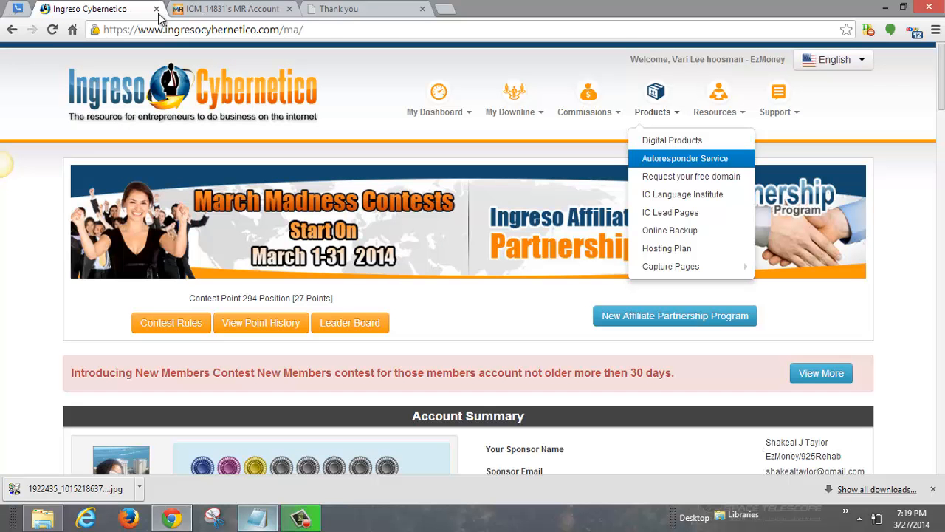
pyautogui.click(218, 14)
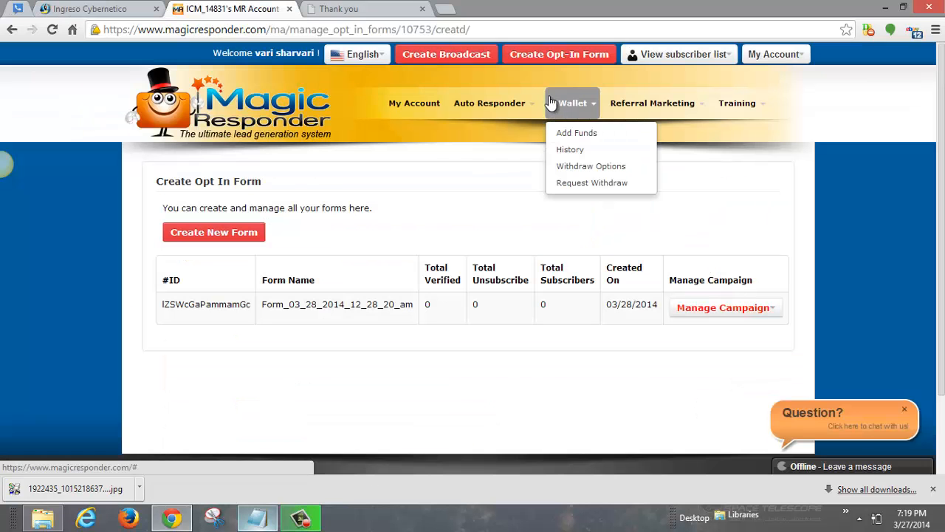
pyautogui.click(719, 310)
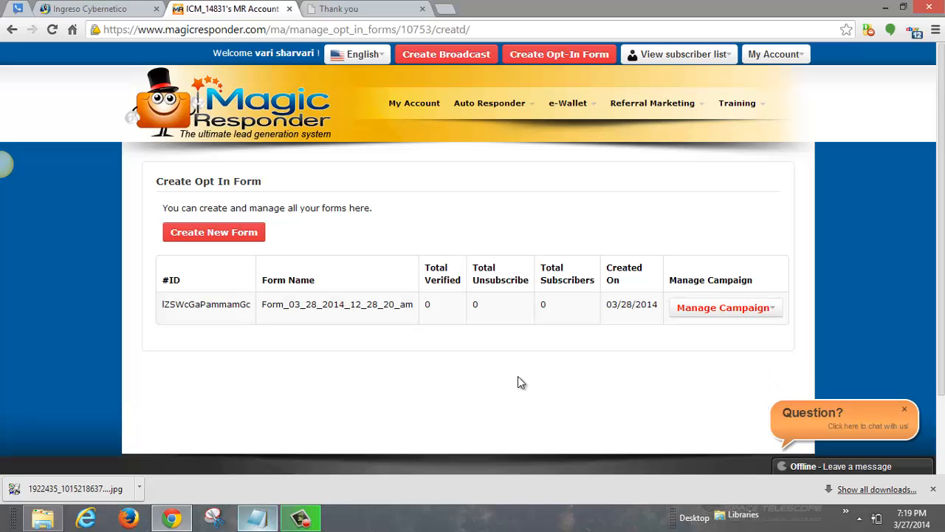
pyautogui.click(87, 10)
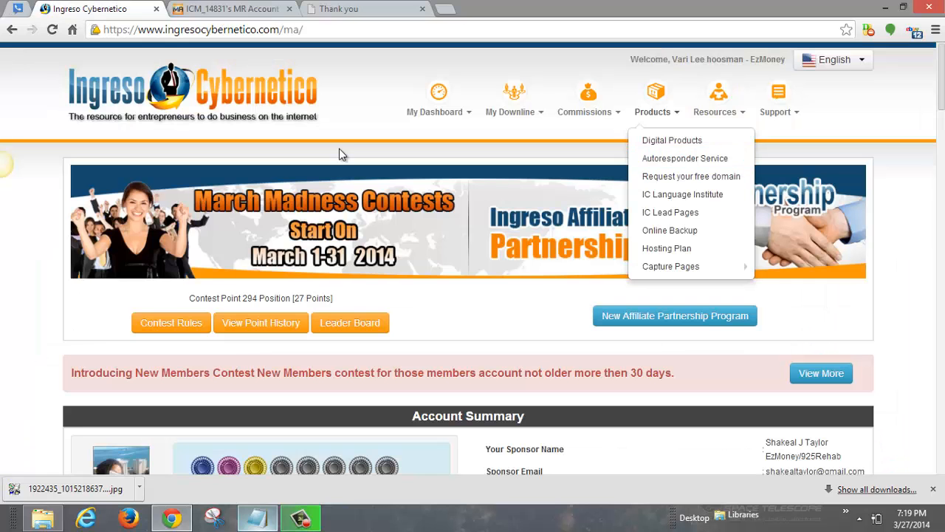
# Step: Launch IC Lead Pages and open the Create New Page template gallery
pyautogui.click(713, 212)
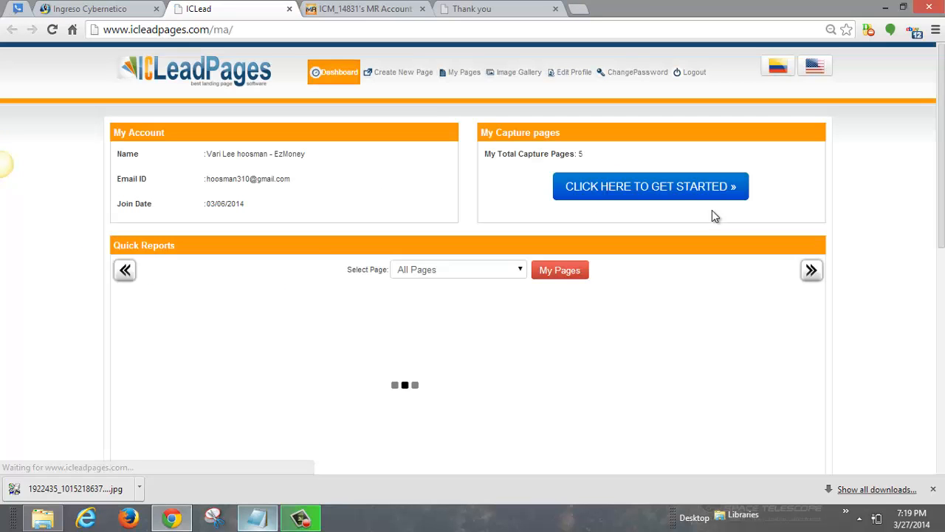
pyautogui.click(680, 188)
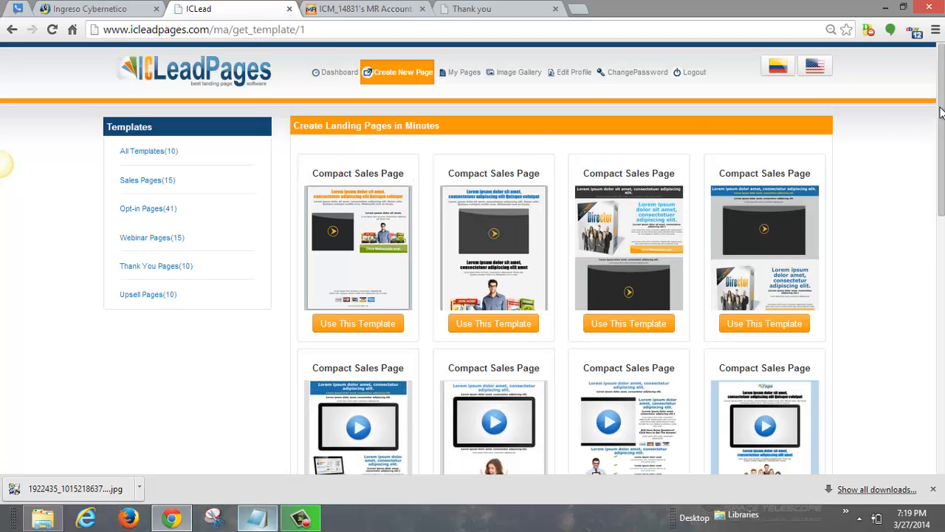
pyautogui.moveTo(942, 103); pyautogui.dragTo(942, 81)
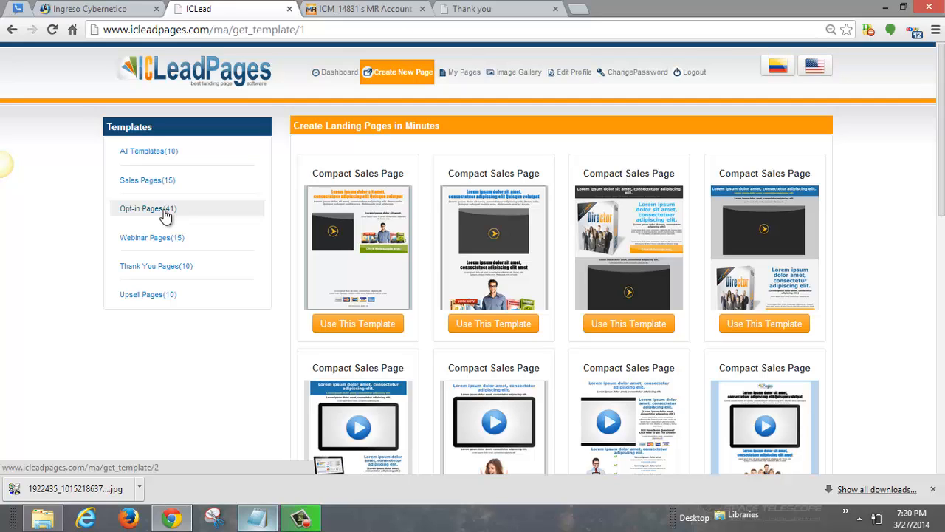
pyautogui.click(164, 210)
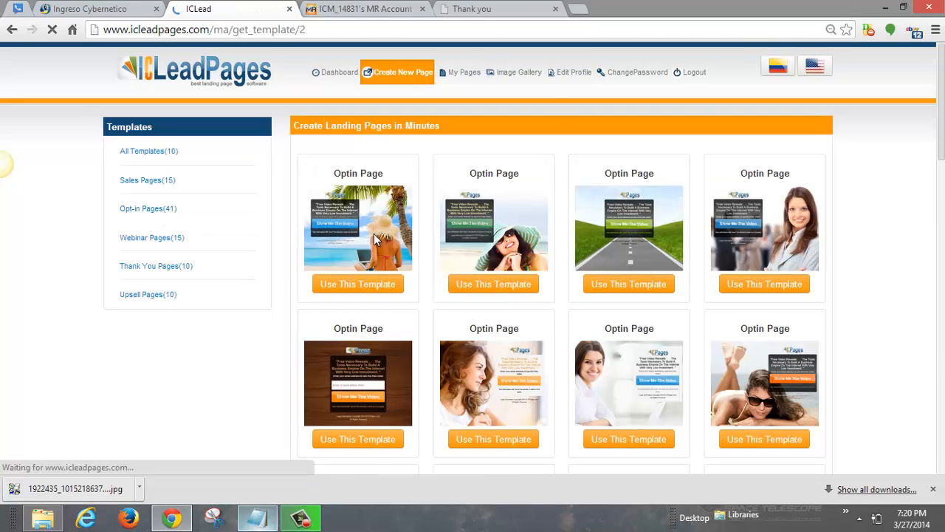
pyautogui.click(153, 182)
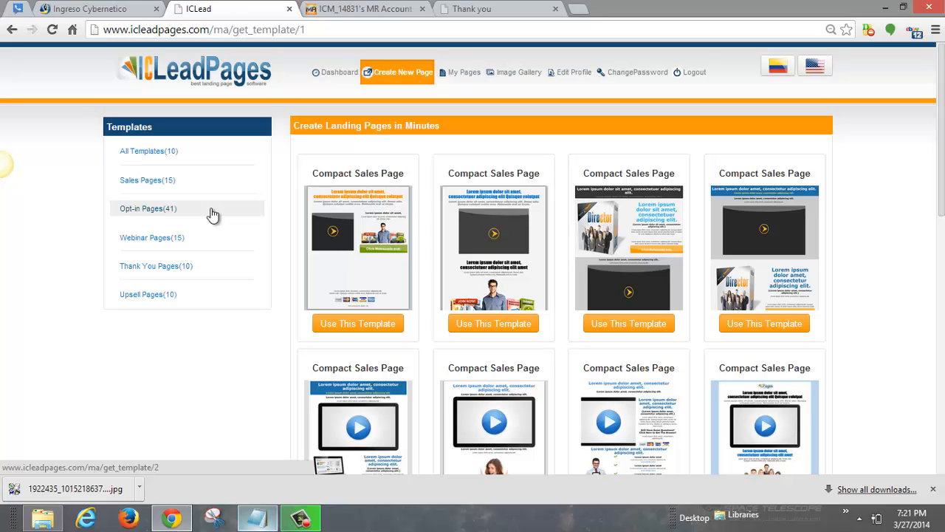
# Step: Start a new page from the third Optin Page template, the grassy road scene
pyautogui.click(153, 210)
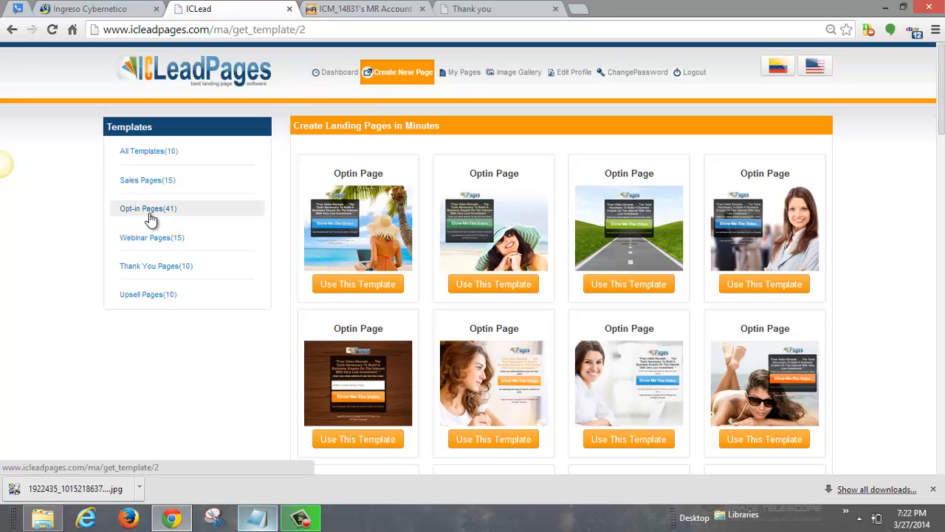
pyautogui.moveTo(941, 96); pyautogui.dragTo(936, 123)
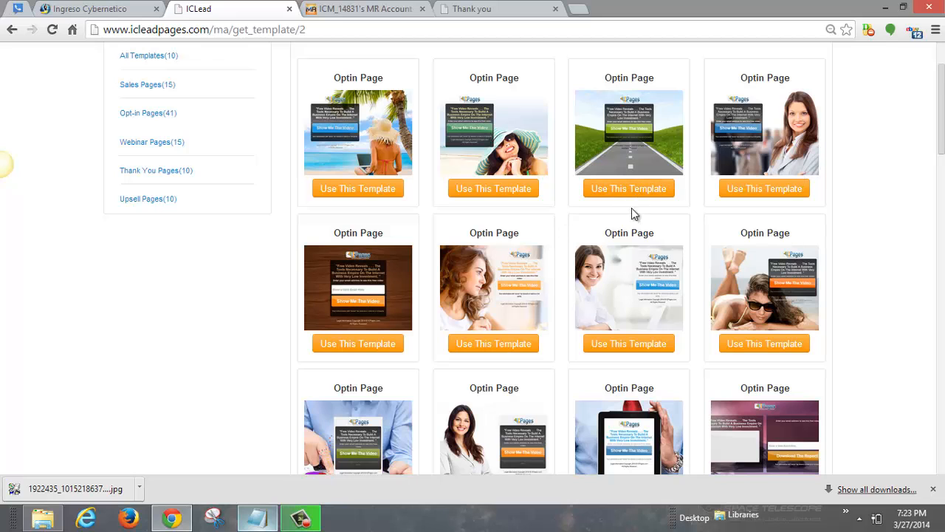
pyautogui.click(632, 189)
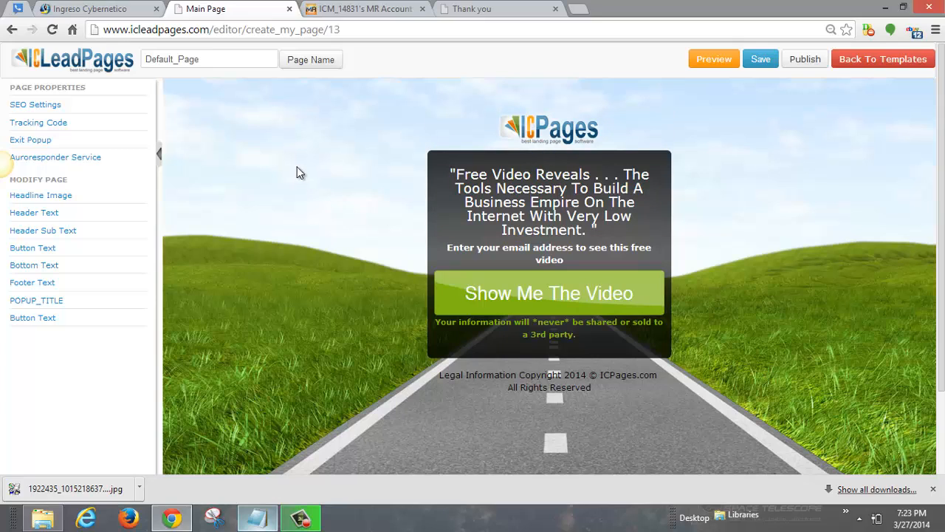
# Step: Choose Magicresponder.com as the autoresponder and paste the copied form ID into Form ID
pyautogui.click(67, 158)
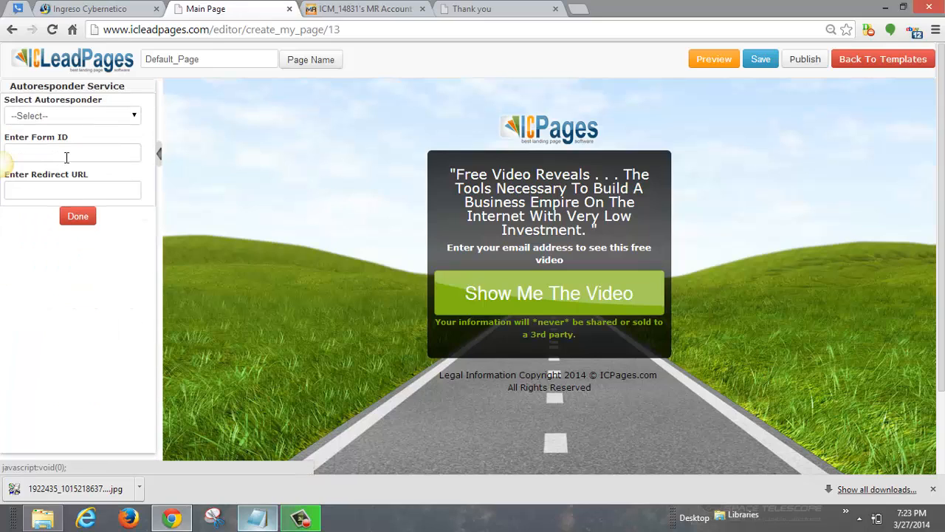
pyautogui.click(113, 119)
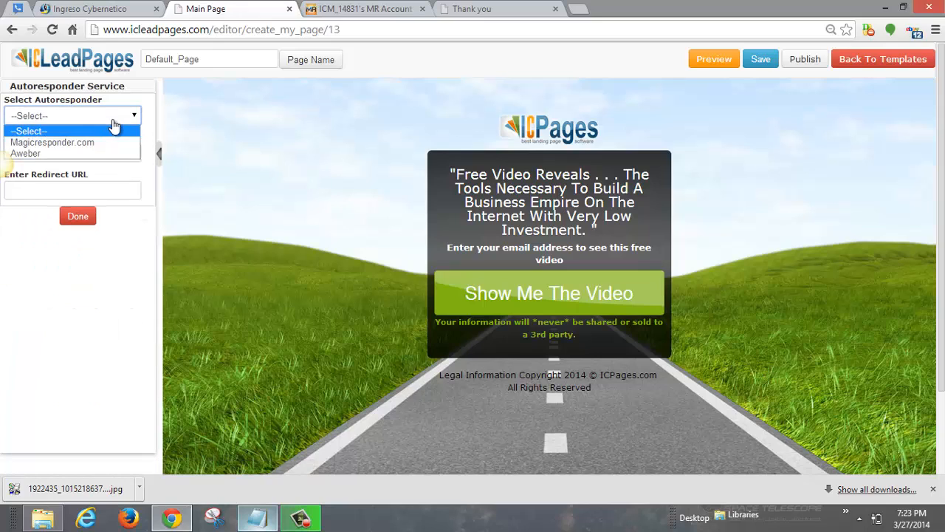
pyautogui.click(100, 141)
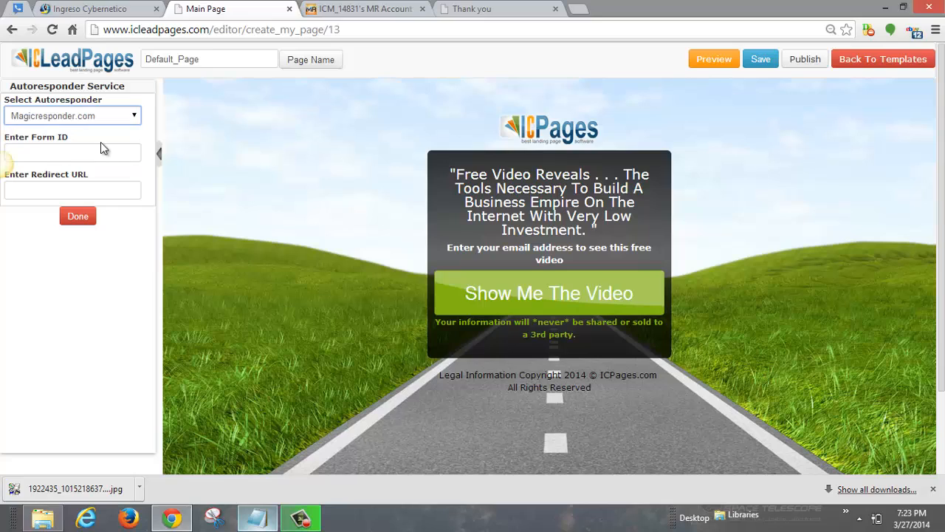
pyautogui.click(102, 153)
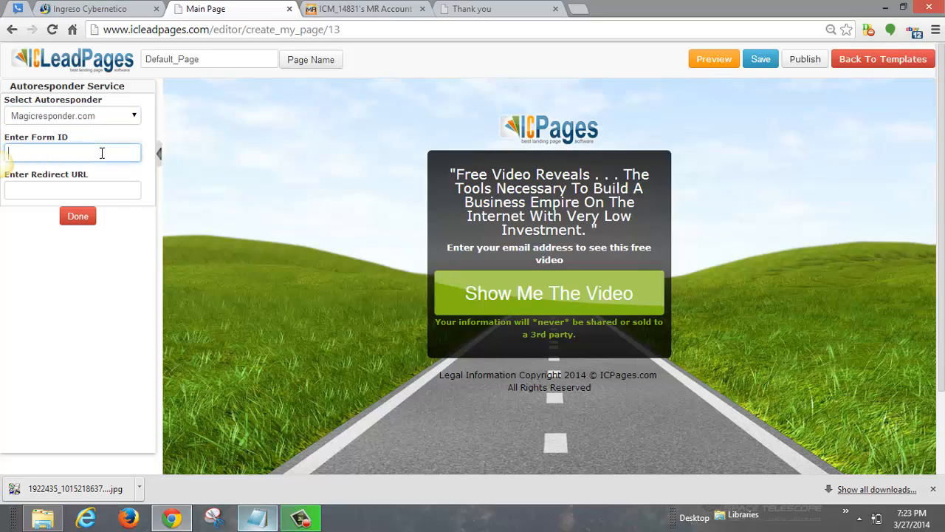
pyautogui.write('lZSWcGaPammamGc')
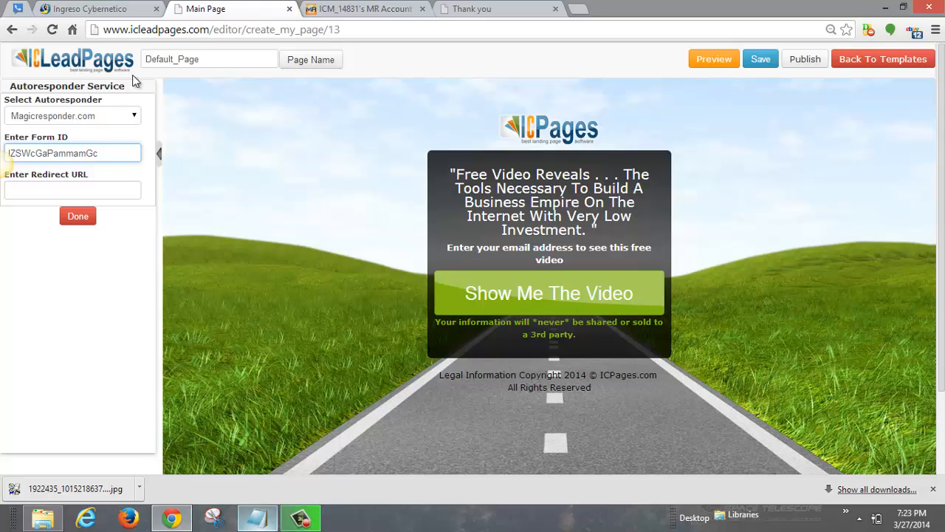
# Step: Copy the English Referral Link from My Referral Links and return to the ICLeadPages editor
pyautogui.click(122, 17)
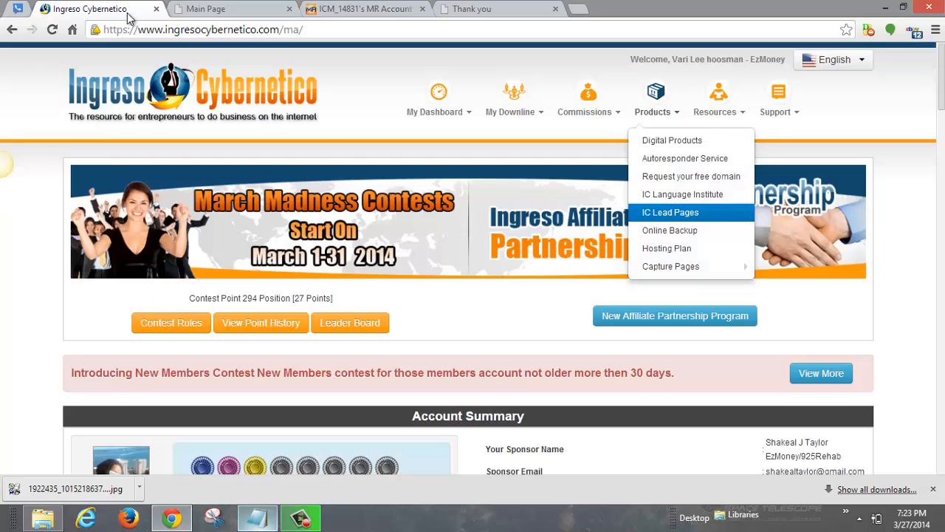
pyautogui.moveTo(461, 100)
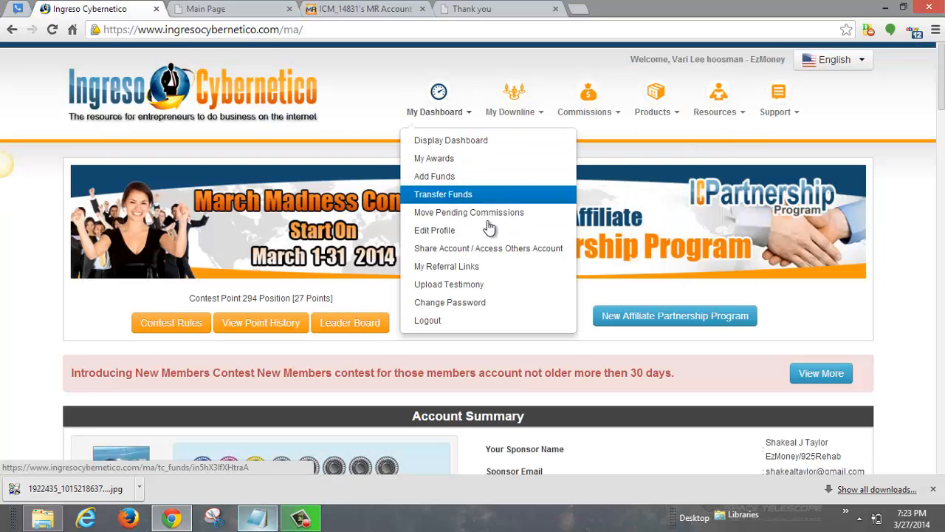
pyautogui.click(481, 267)
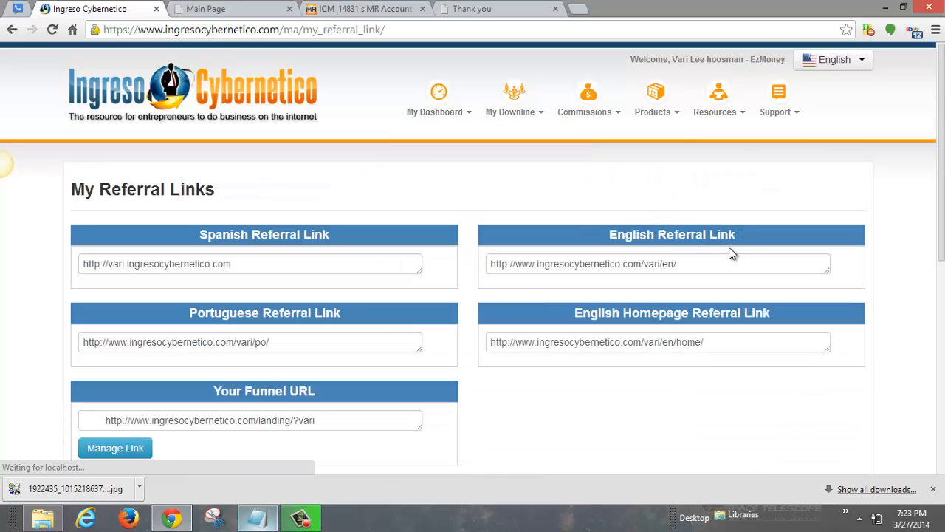
pyautogui.click(683, 264)
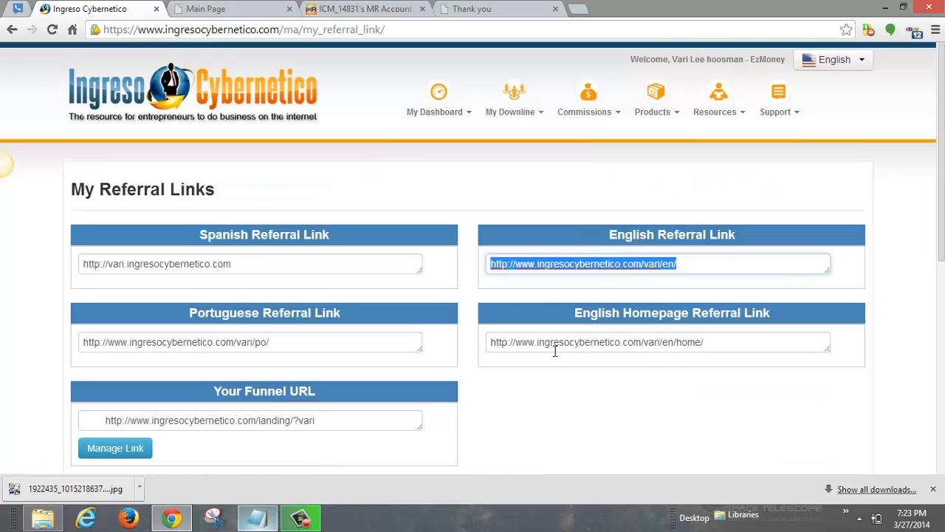
pyautogui.click(609, 341)
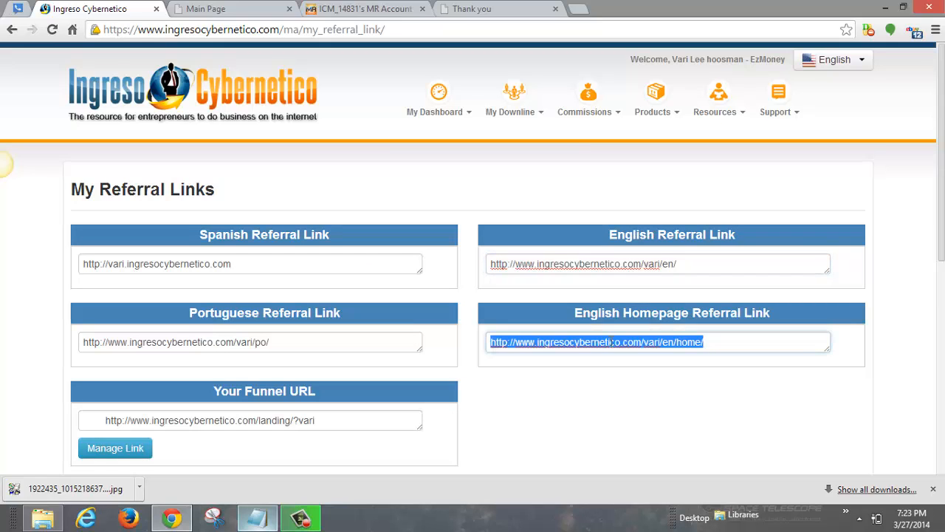
pyautogui.click(664, 263)
pyautogui.rightClick(665, 262)
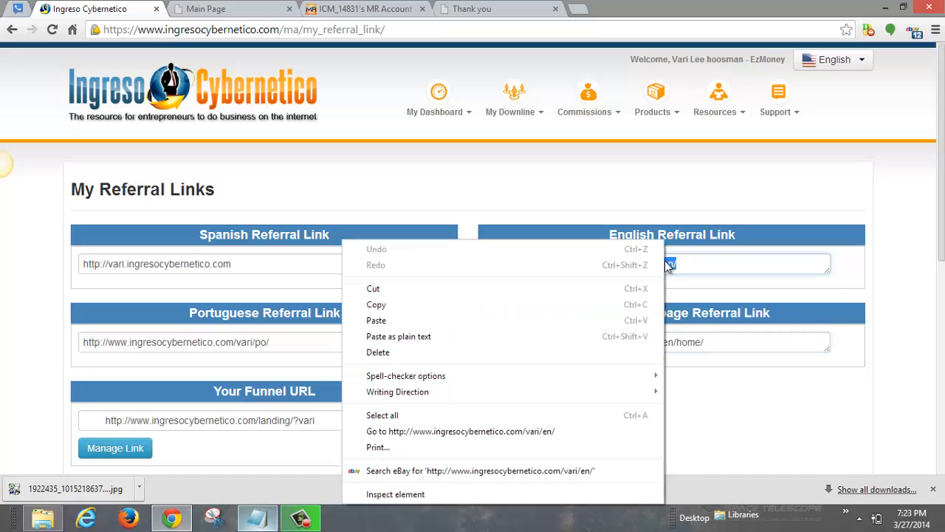
pyautogui.click(595, 304)
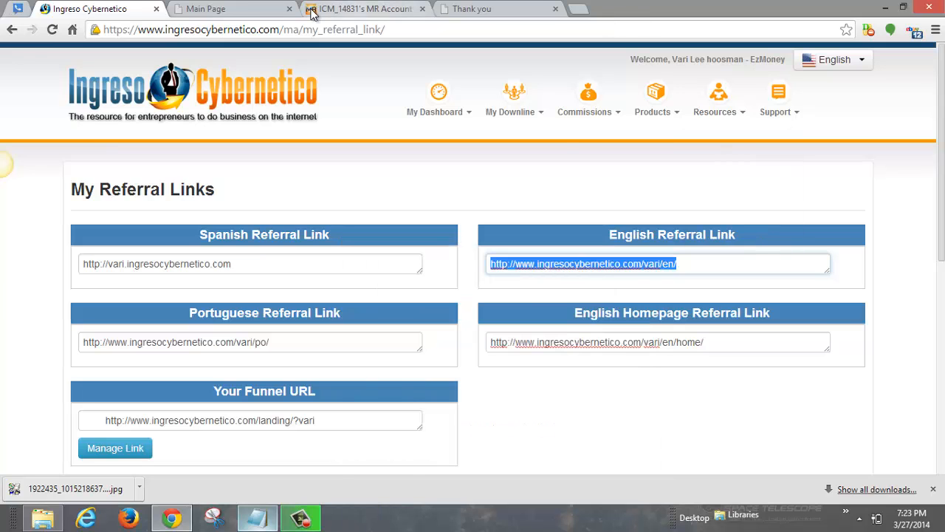
pyautogui.click(250, 10)
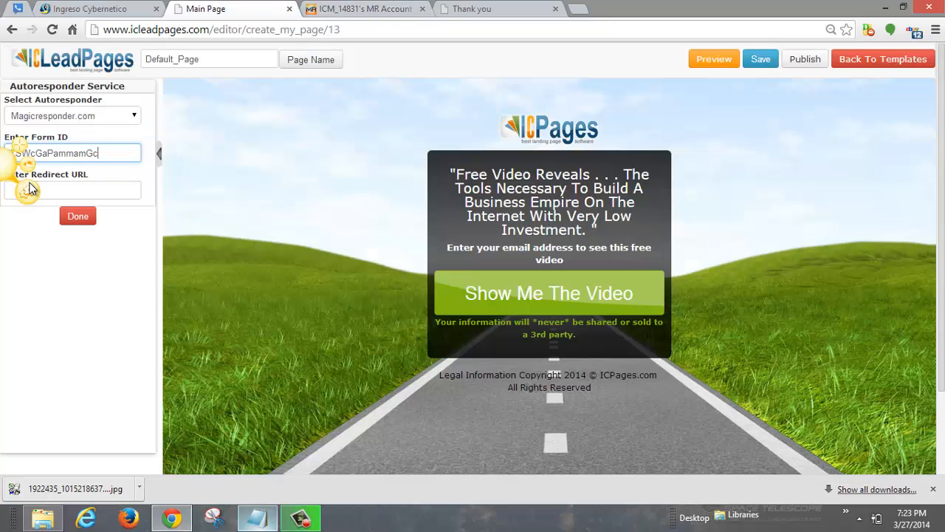
# Step: Paste the referral link into the Redirect URL field and dismiss the Jing splash
pyautogui.click(59, 187)
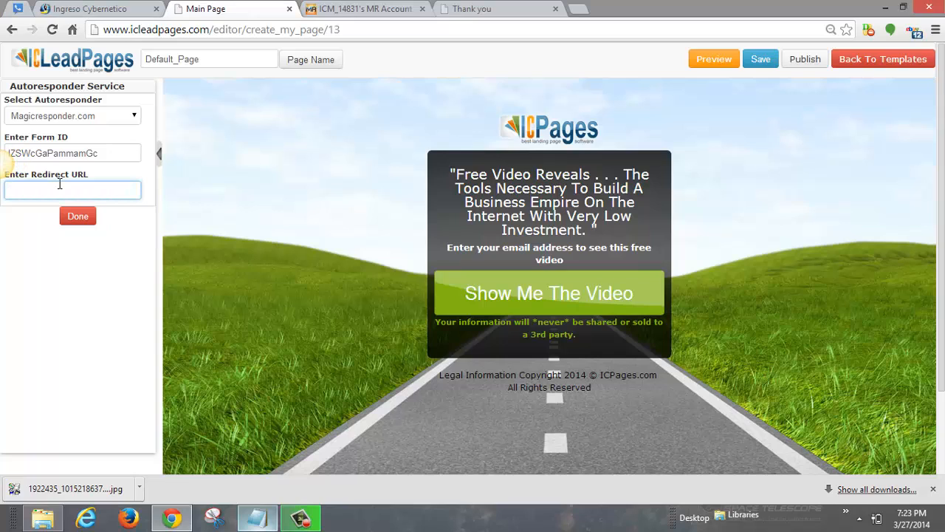
pyautogui.hotkey('ctrl', 'v')
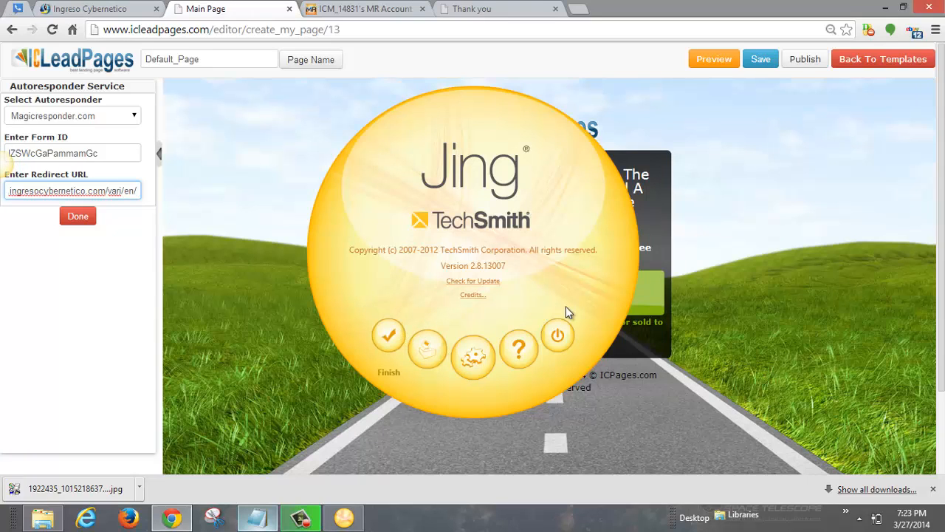
pyautogui.click(387, 341)
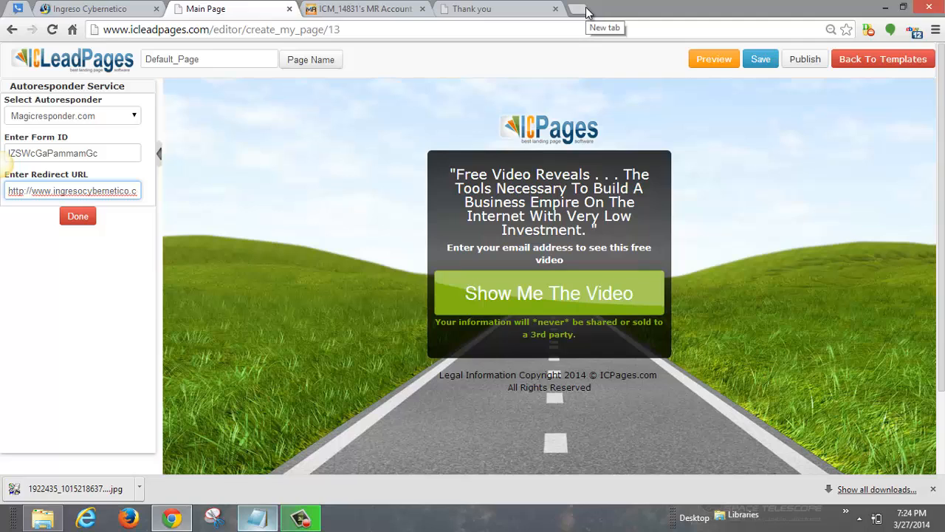
# Step: Load the goo.gl URL shortener in a new browser tab
pyautogui.click(586, 9)
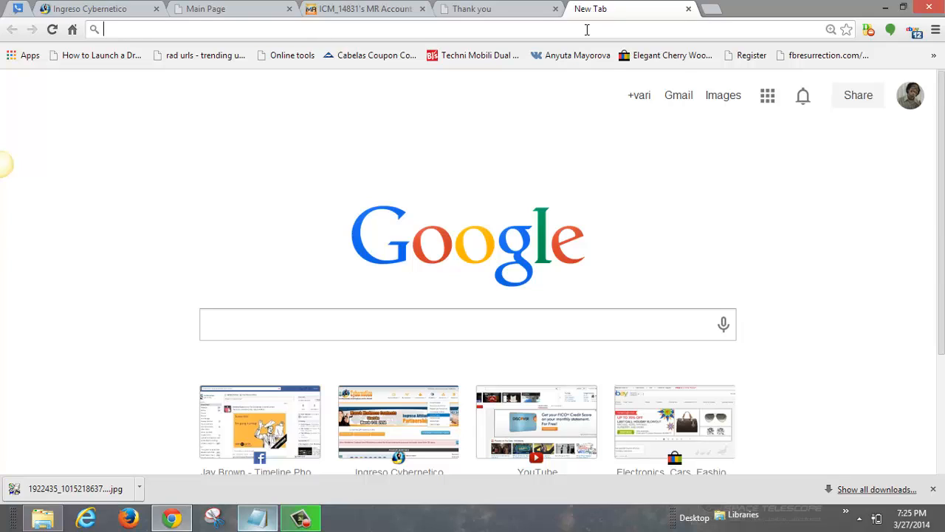
pyautogui.write('g')
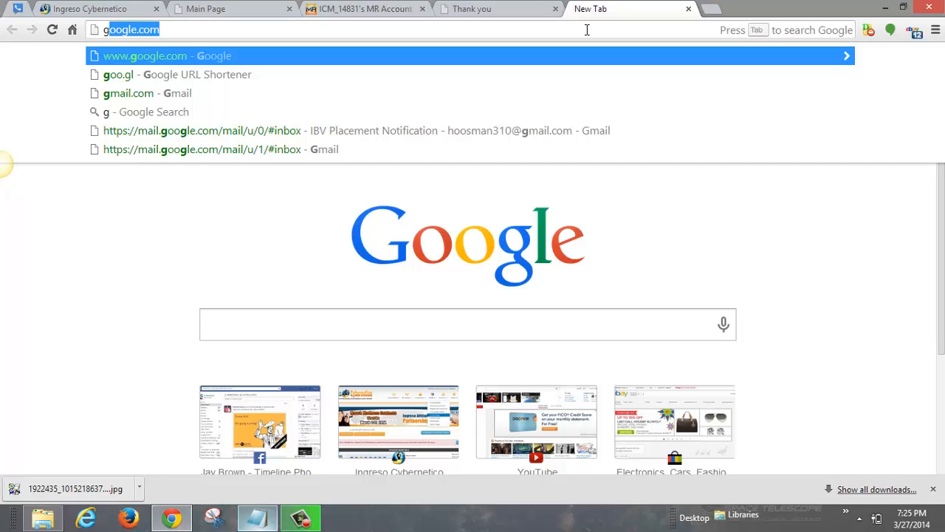
pyautogui.write('oo.gl')
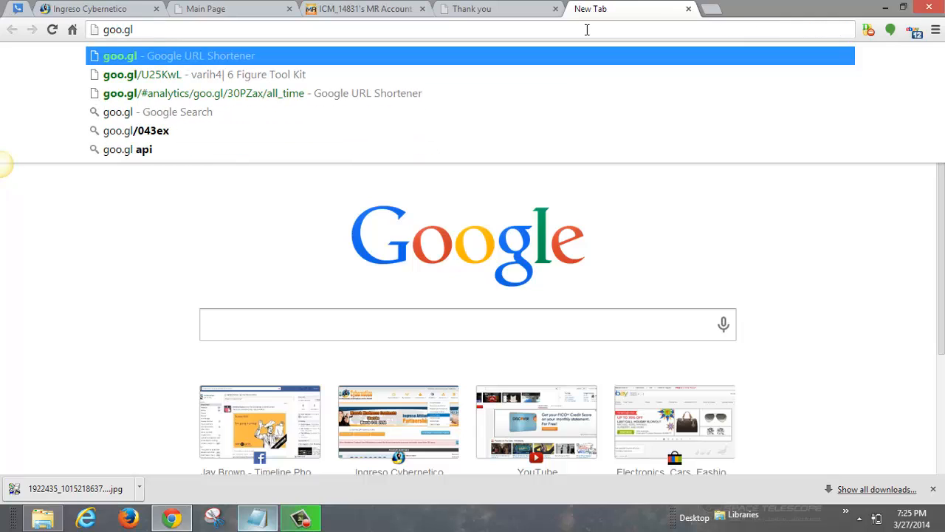
pyautogui.press('Return')
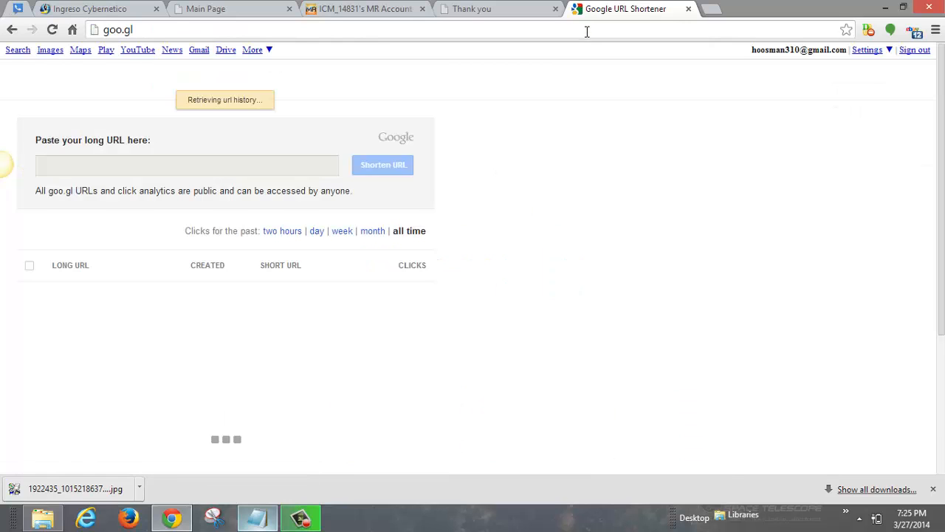
pyautogui.click(163, 169)
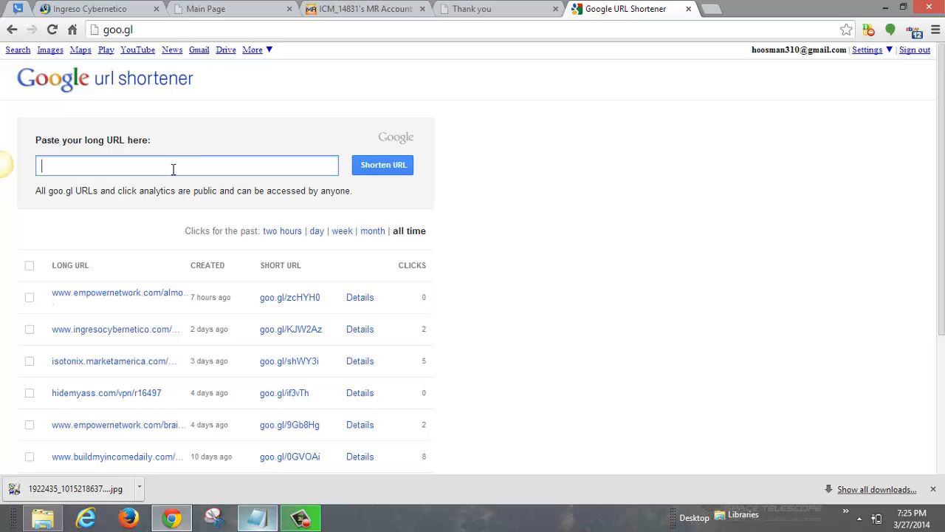
pyautogui.moveTo(943, 156); pyautogui.dragTo(926, 247)
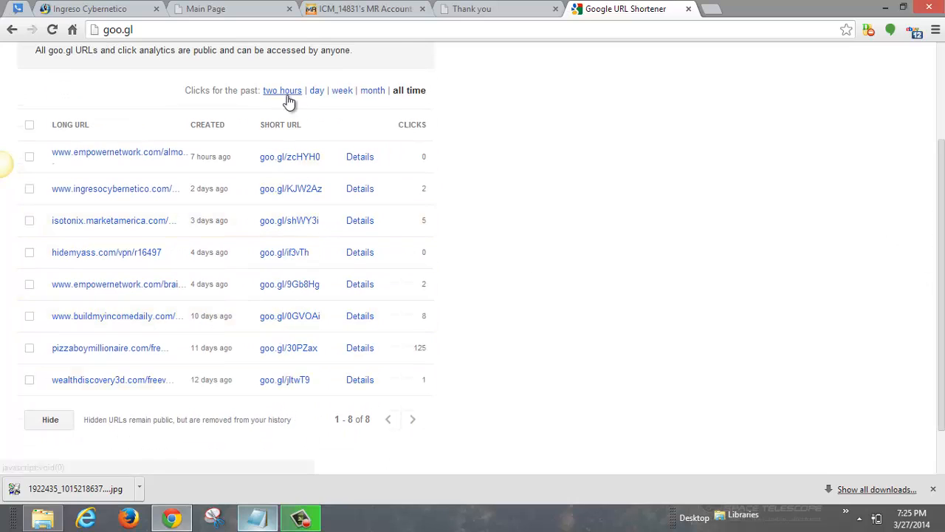
pyautogui.moveTo(943, 152); pyautogui.dragTo(912, 29)
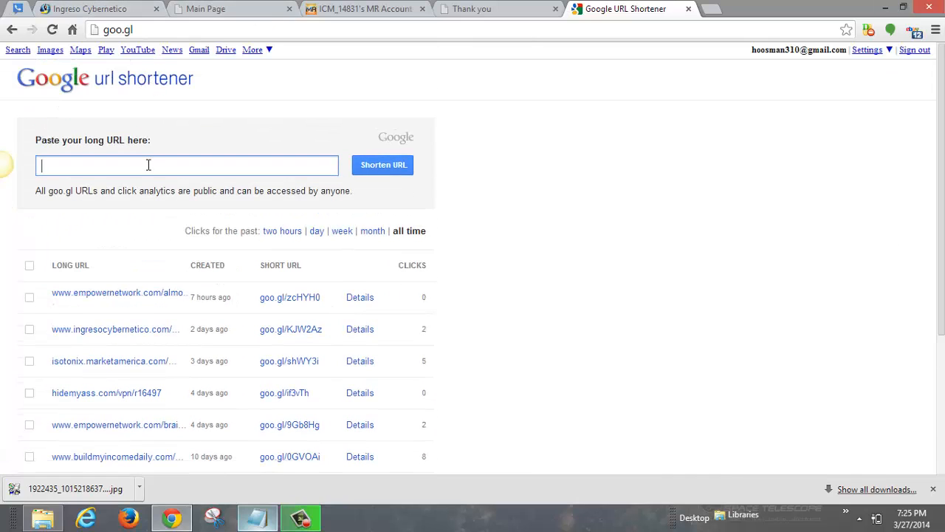
pyautogui.hotkey('ctrl', 'v')
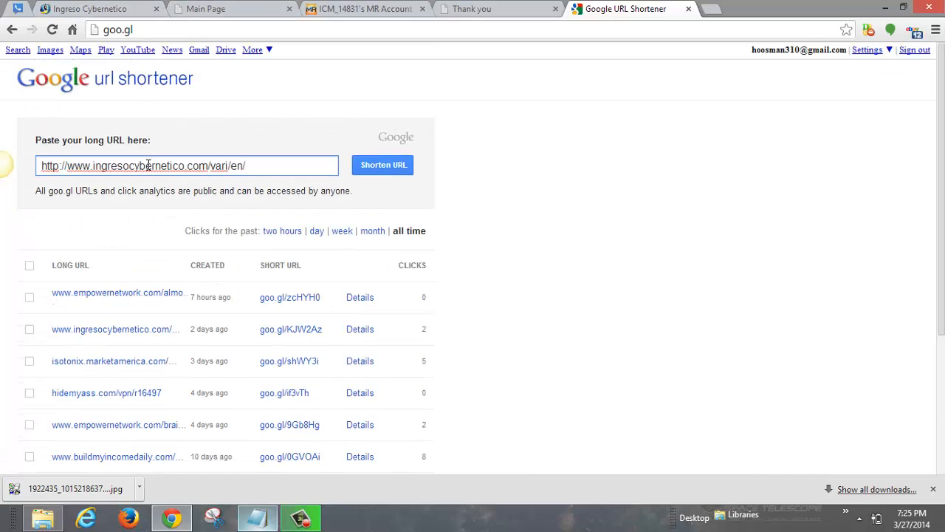
pyautogui.click(394, 167)
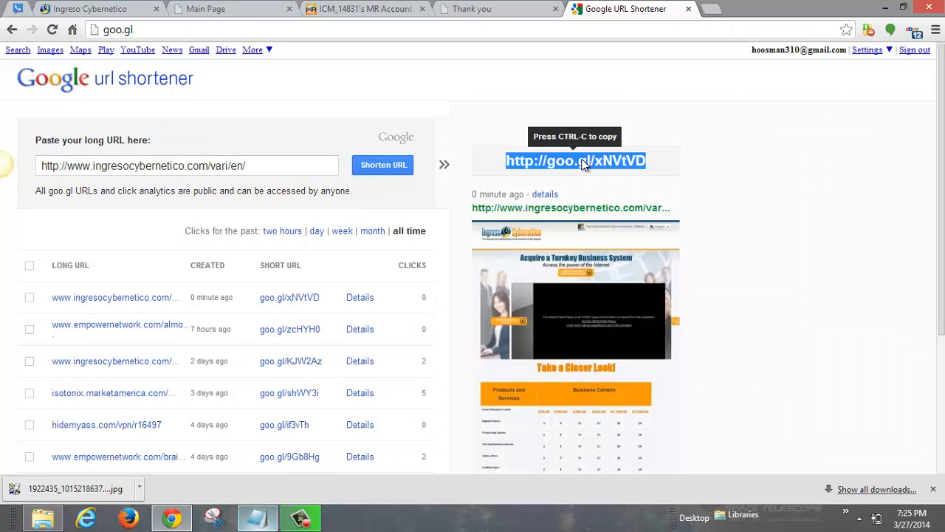
pyautogui.rightClick(583, 164)
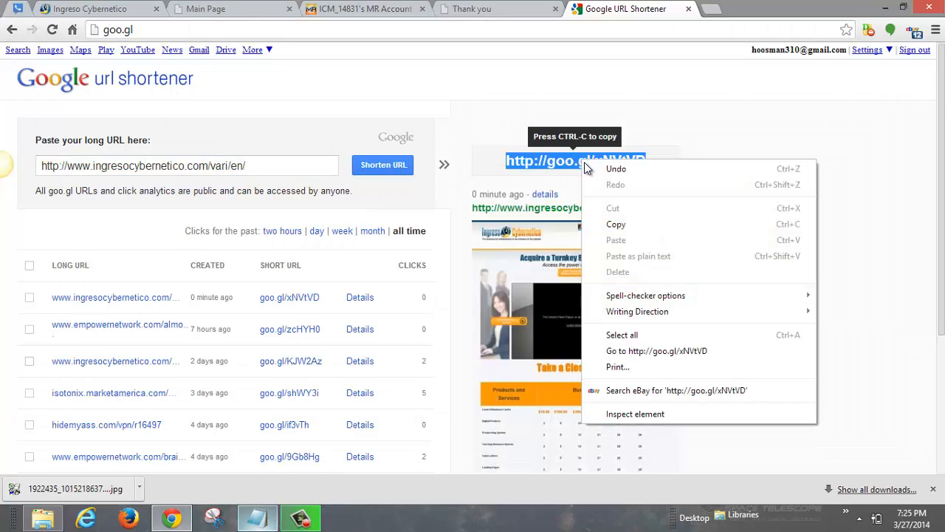
pyautogui.click(629, 226)
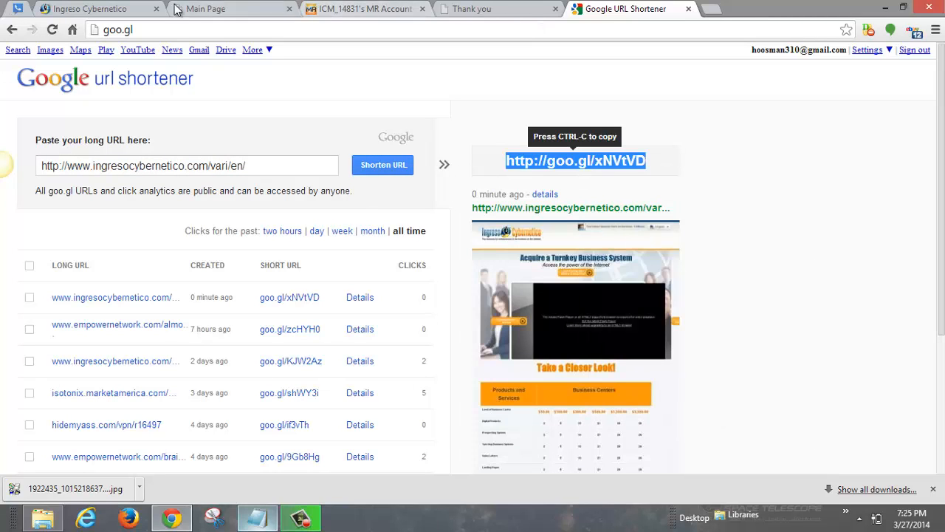
pyautogui.click(338, 9)
pyautogui.click(221, 9)
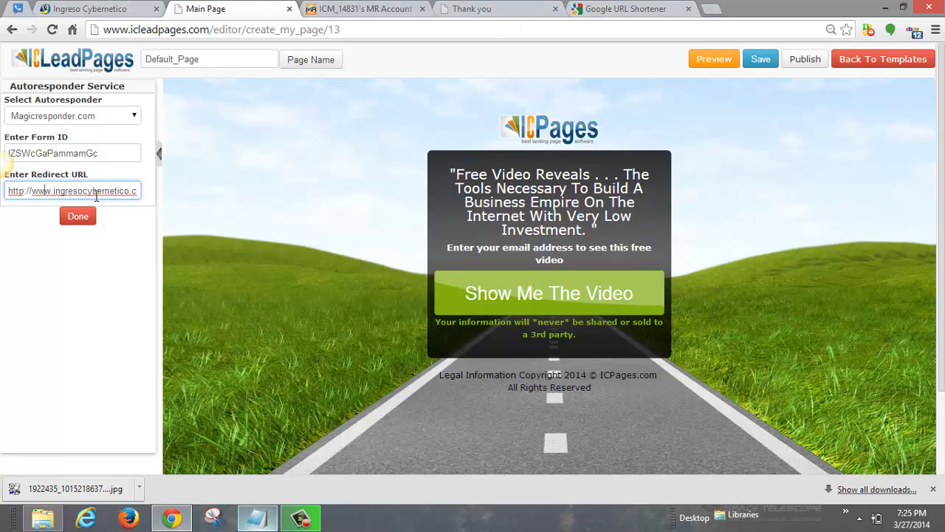
pyautogui.click(647, 8)
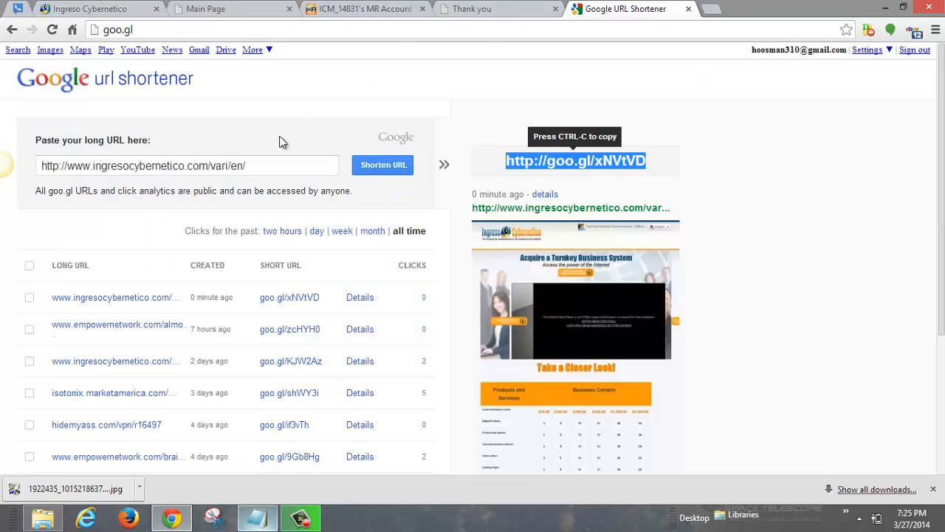
pyautogui.click(343, 9)
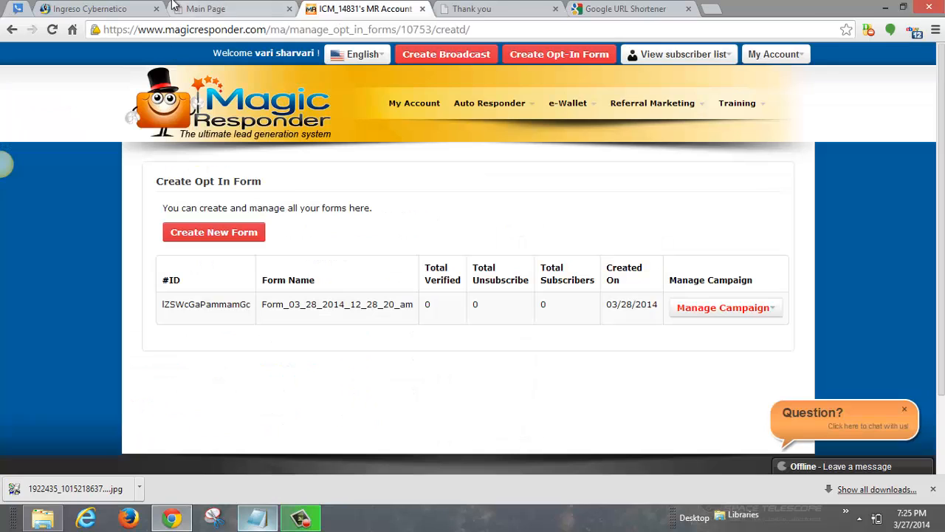
pyautogui.click(201, 9)
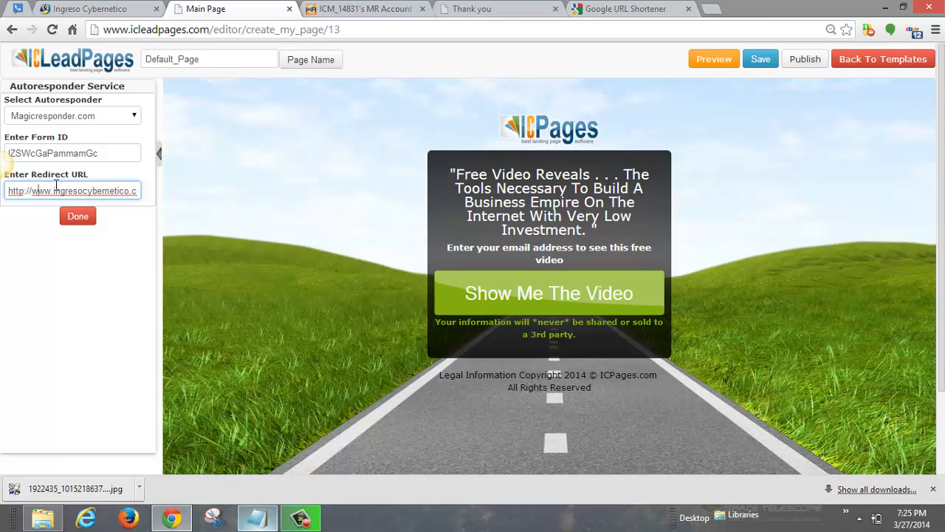
pyautogui.hotkey('ctrl', 'a')
pyautogui.hotkey('ctrl', 'v')
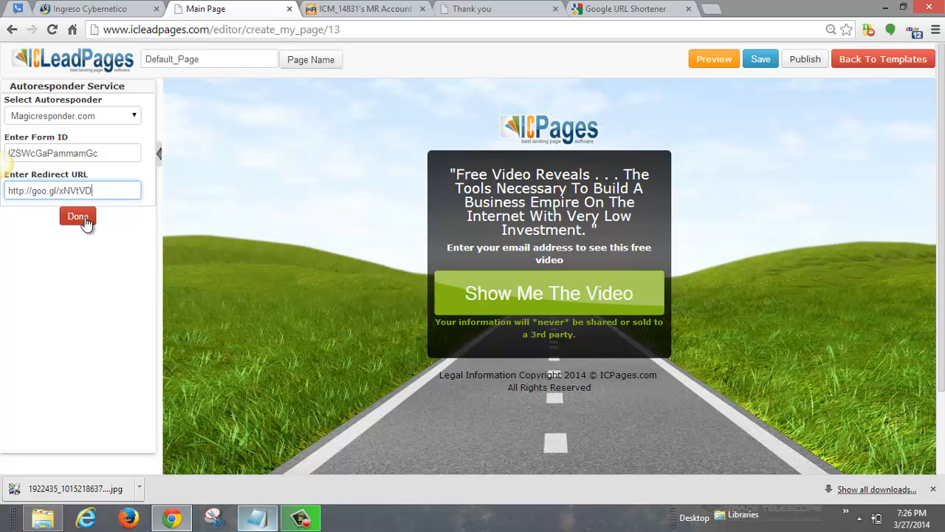
pyautogui.click(84, 219)
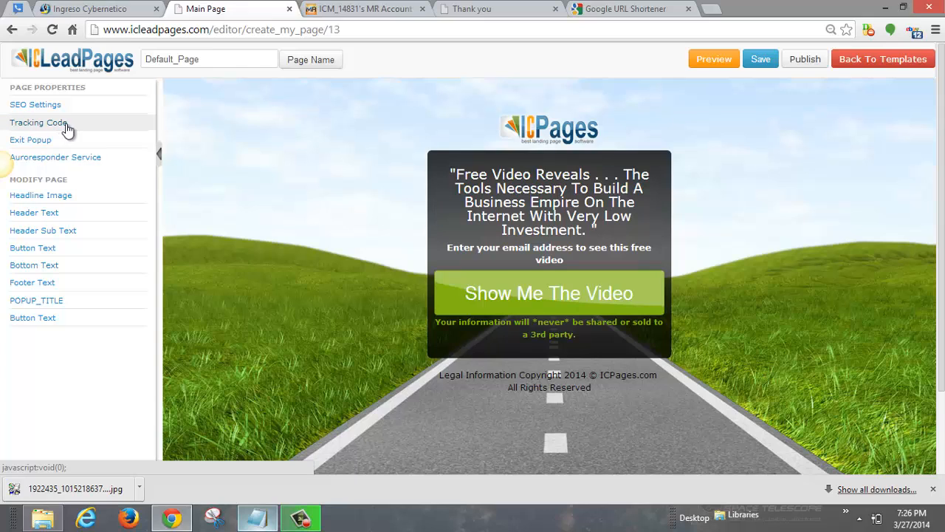
# Step: Set the Headline Image to Hide after briefly toggling it back to Show, then confirm with Done
pyautogui.click(53, 196)
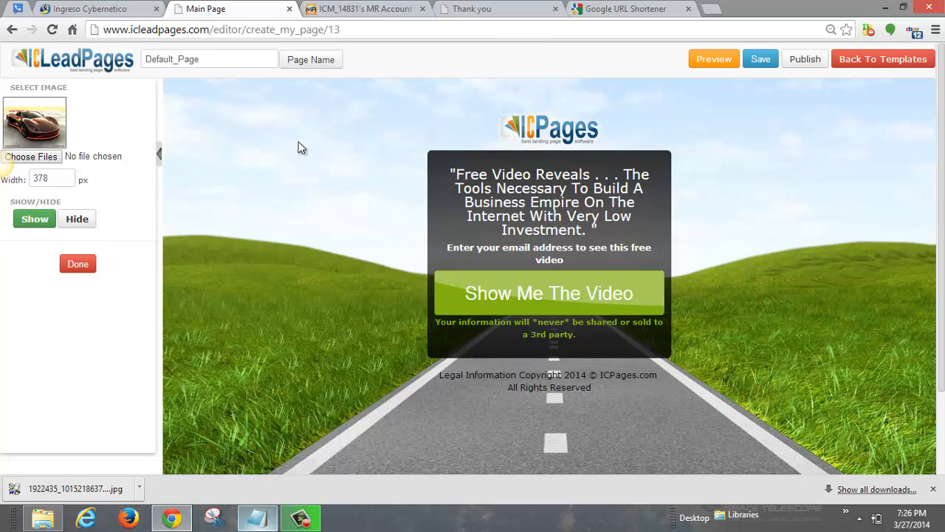
pyautogui.click(67, 226)
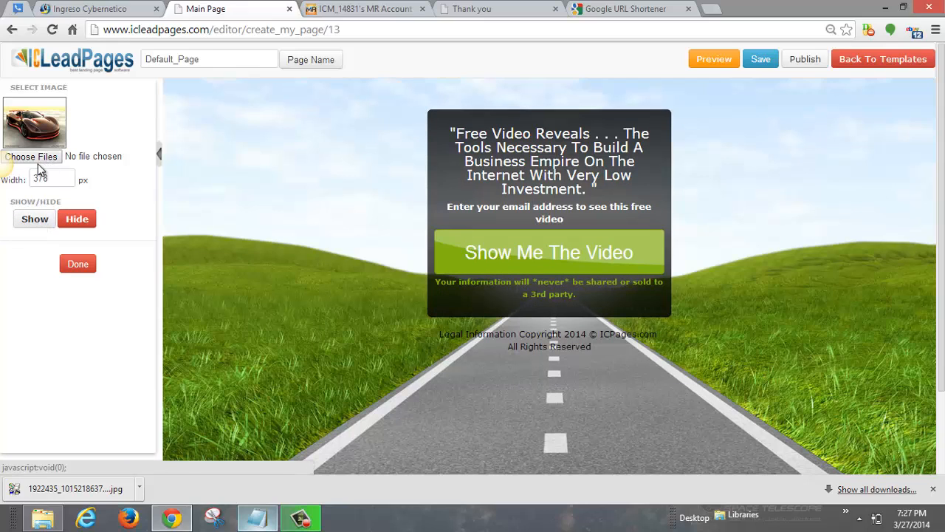
pyautogui.click(42, 221)
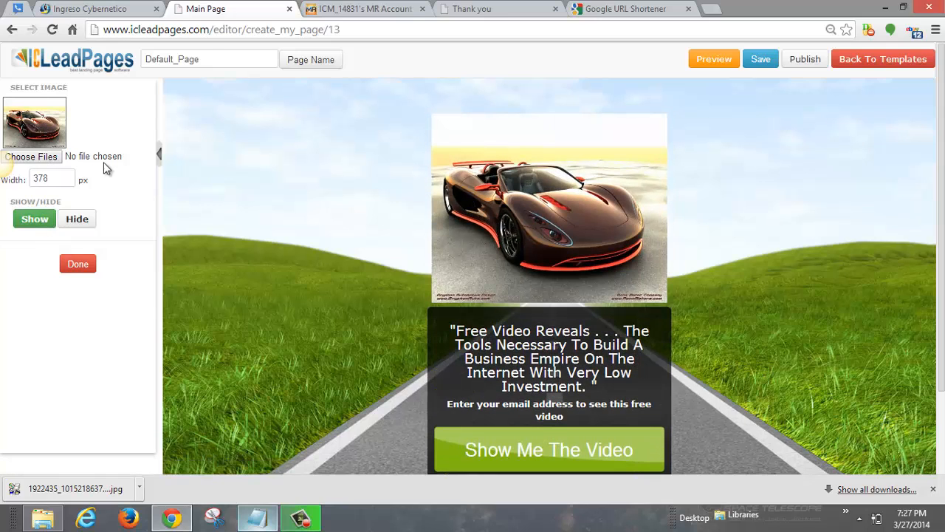
pyautogui.moveTo(942, 129); pyautogui.dragTo(941, 185)
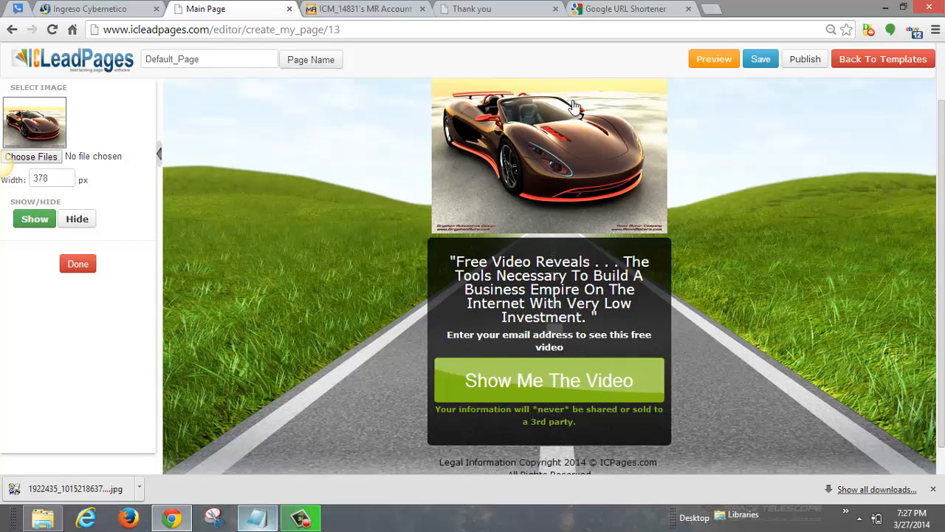
pyautogui.click(81, 222)
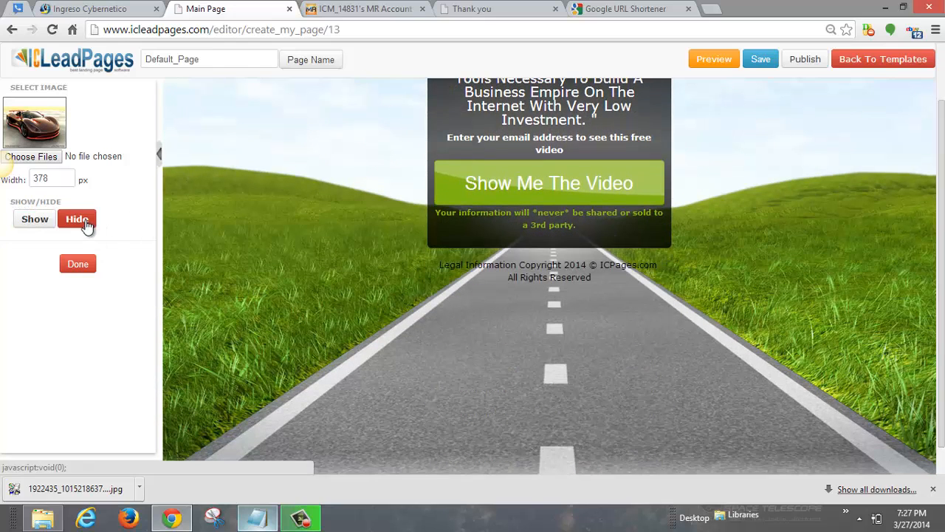
pyautogui.scroll(1, 369, 141)
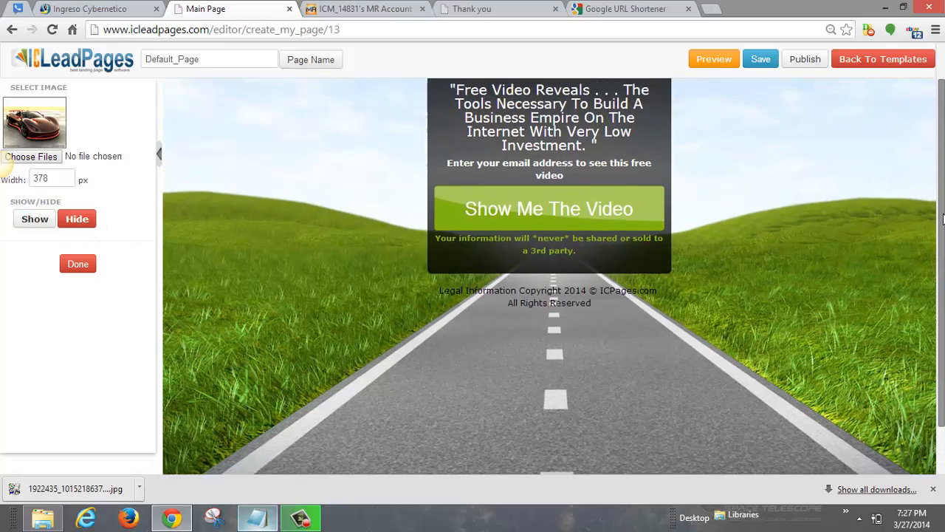
pyautogui.click(76, 263)
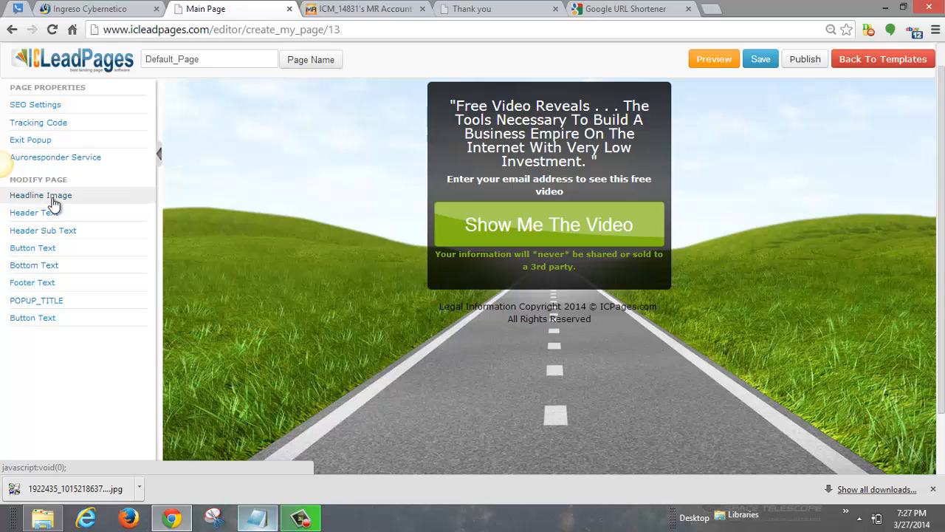
# Step: Open Products > Digital Products in Ingreso Cybernetico and scroll down to Facebook Fanpage Blueprint
pyautogui.click(94, 8)
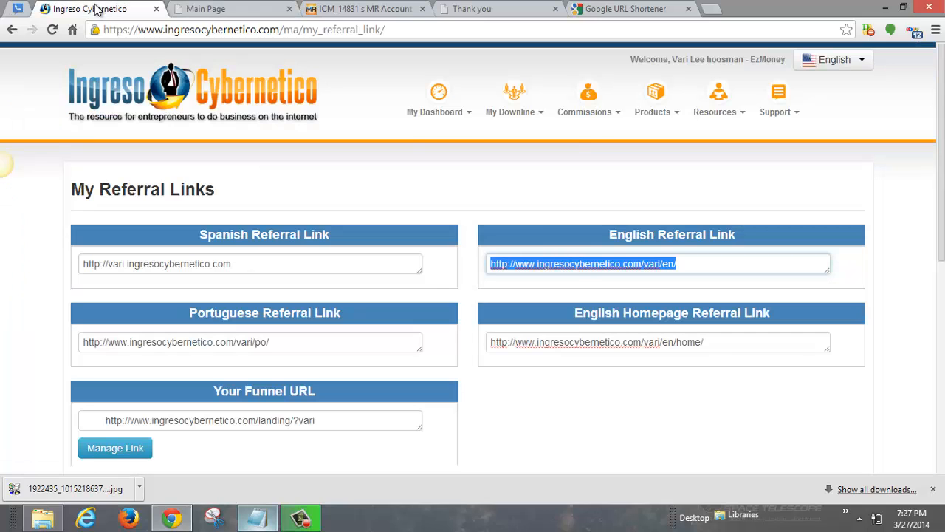
pyautogui.click(667, 111)
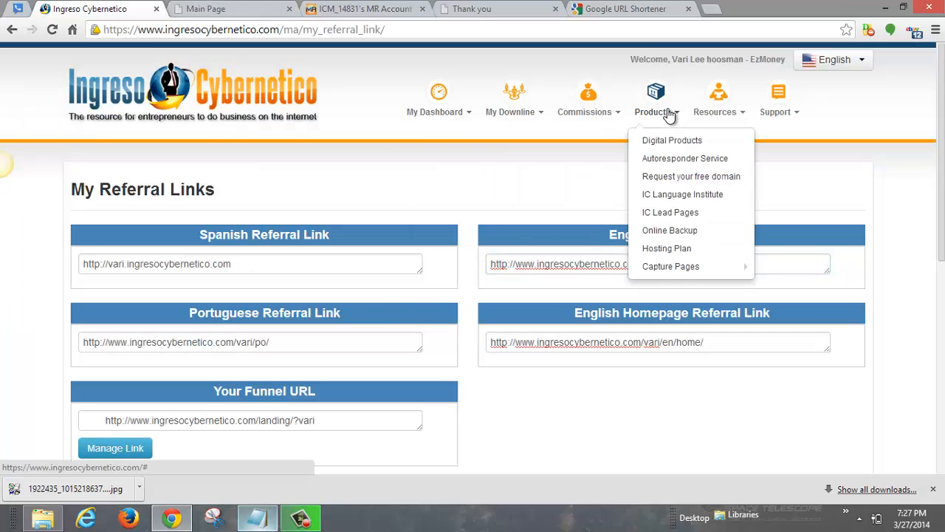
pyautogui.click(673, 142)
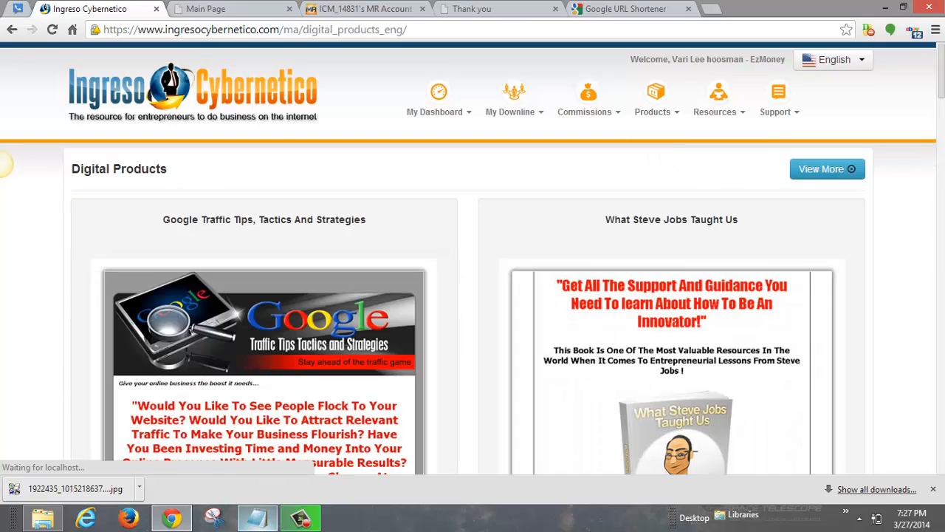
pyautogui.moveTo(942, 76); pyautogui.dragTo(654, 257)
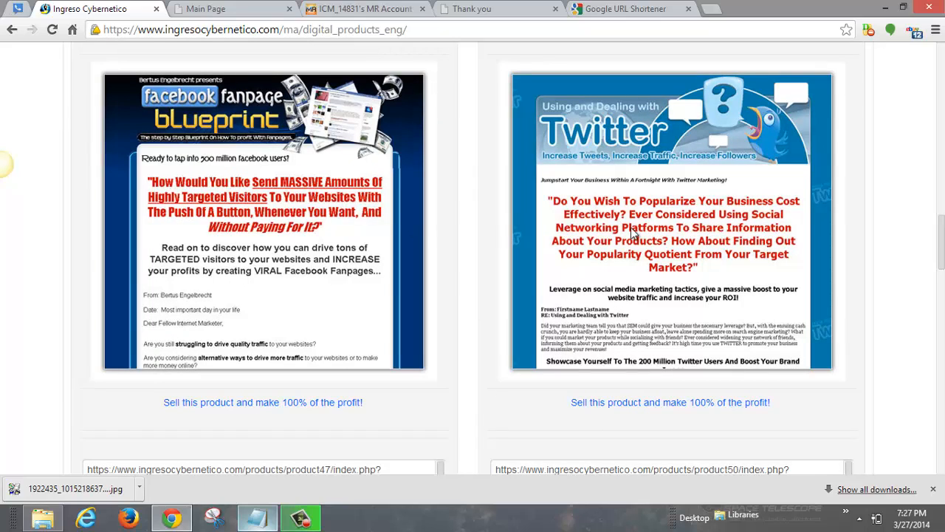
pyautogui.moveTo(942, 241)
pyautogui.mouseDown()
pyautogui.moveTo(941, 207)
pyautogui.moveTo(941, 256)
pyautogui.moveTo(942, 244)
pyautogui.mouseUp()
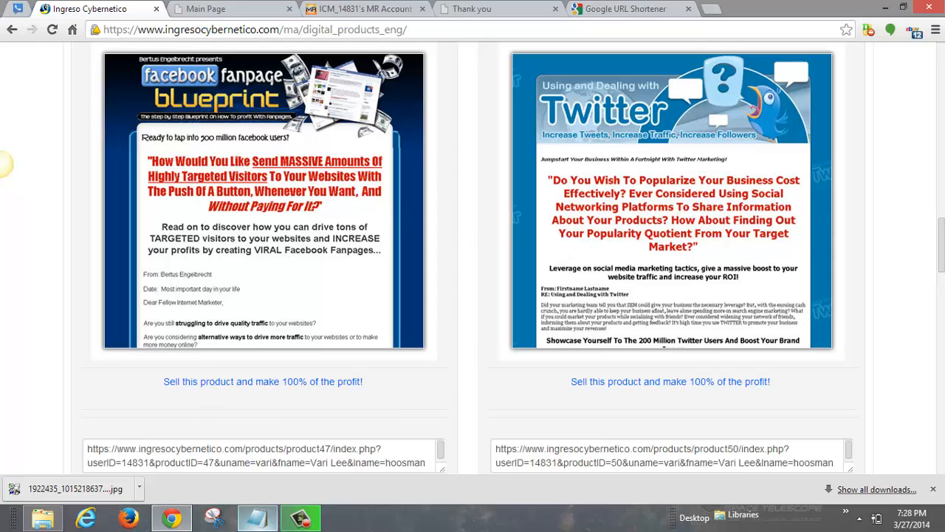
pyautogui.scroll(1, 934, 222)
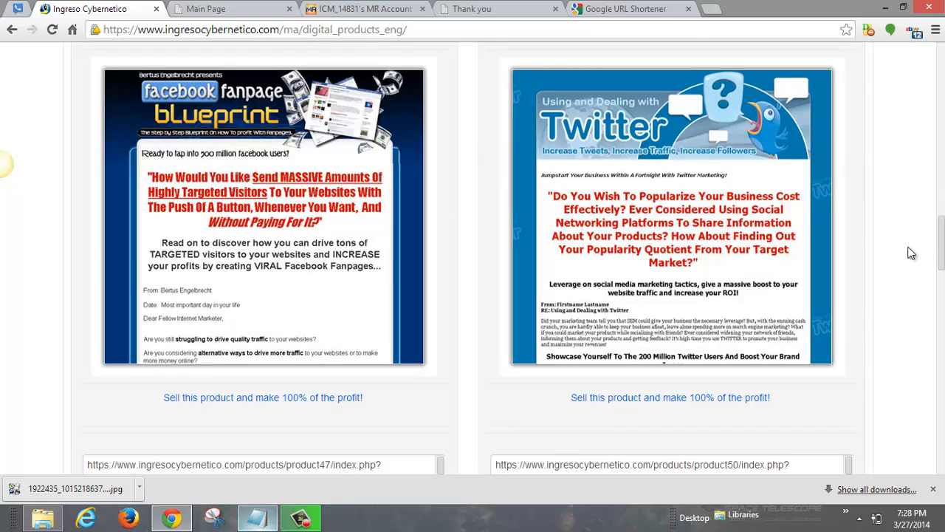
pyautogui.moveTo(944, 251); pyautogui.dragTo(944, 269)
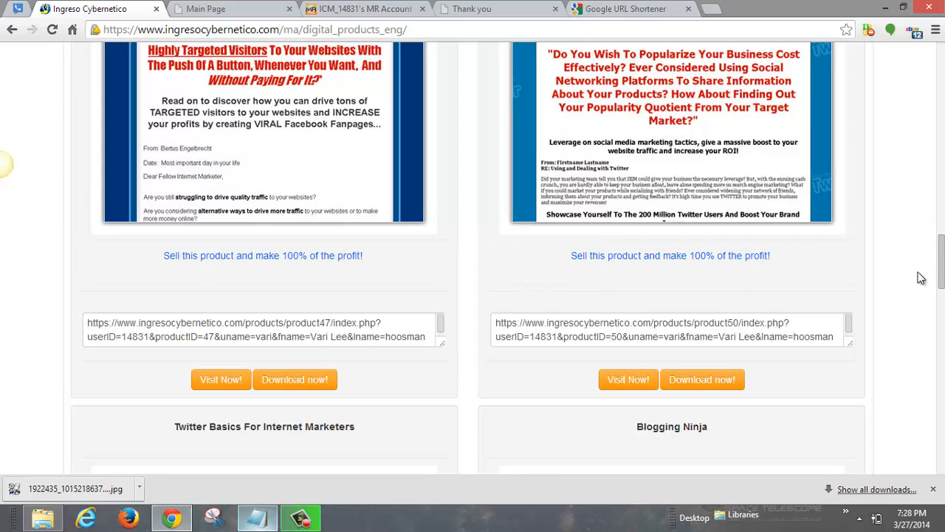
# Step: Copy the Facebook Fanpage Blueprint product47 affiliate link and open its sales page via Visit Now
pyautogui.click(348, 342)
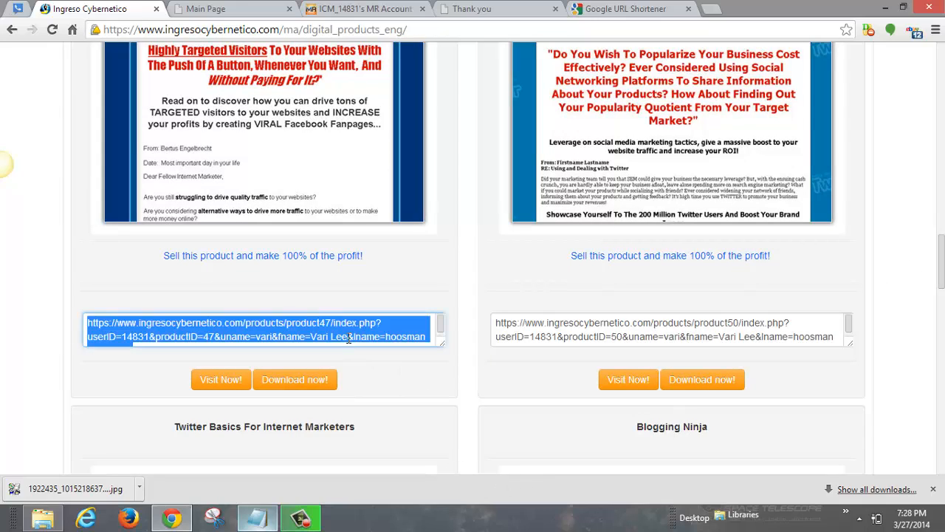
pyautogui.rightClick(349, 337)
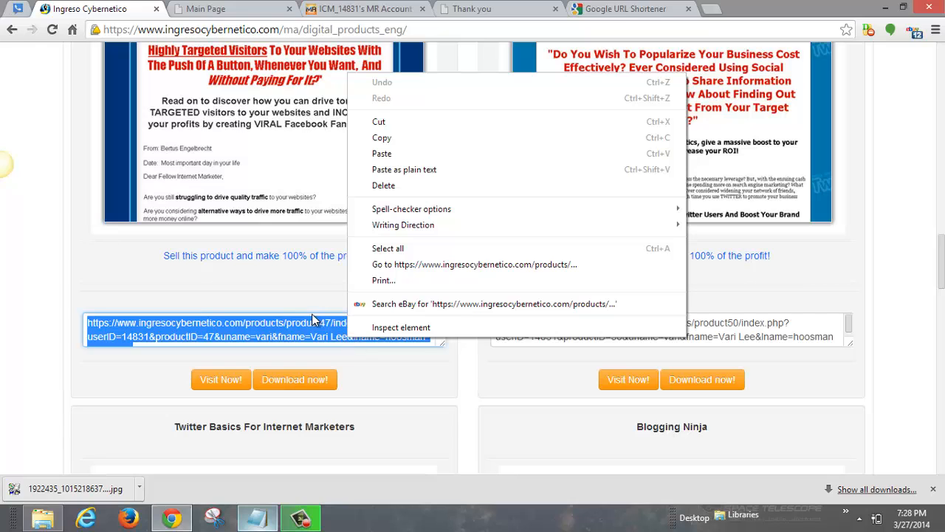
pyautogui.click(222, 378)
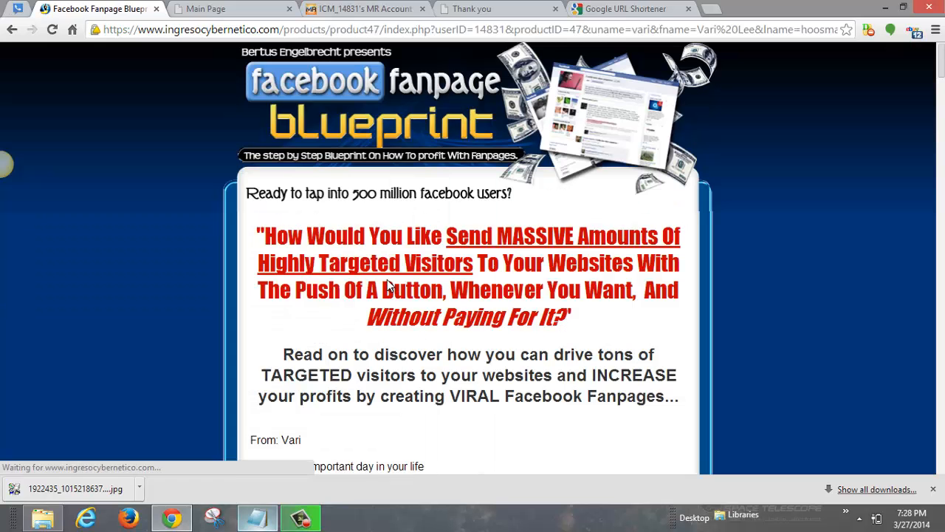
pyautogui.moveTo(942, 62); pyautogui.dragTo(943, 90)
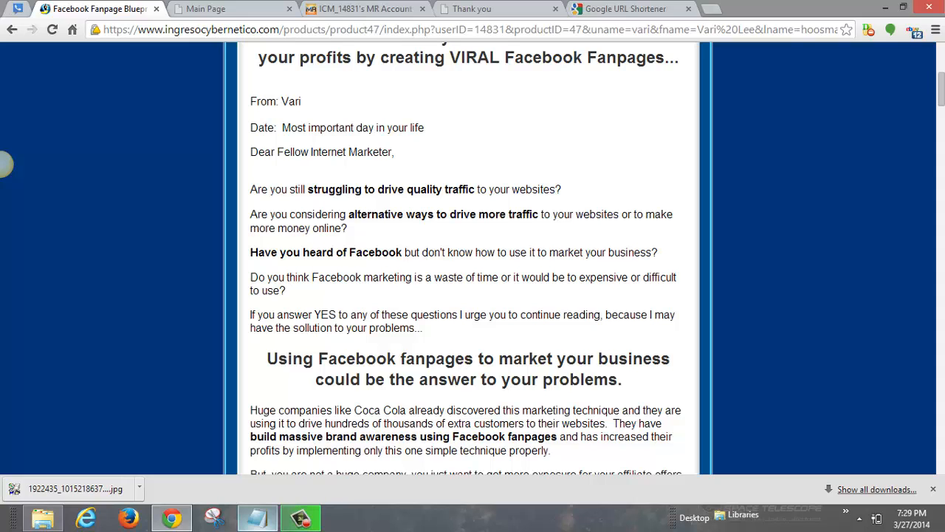
pyautogui.scroll(-1, 5, 164)
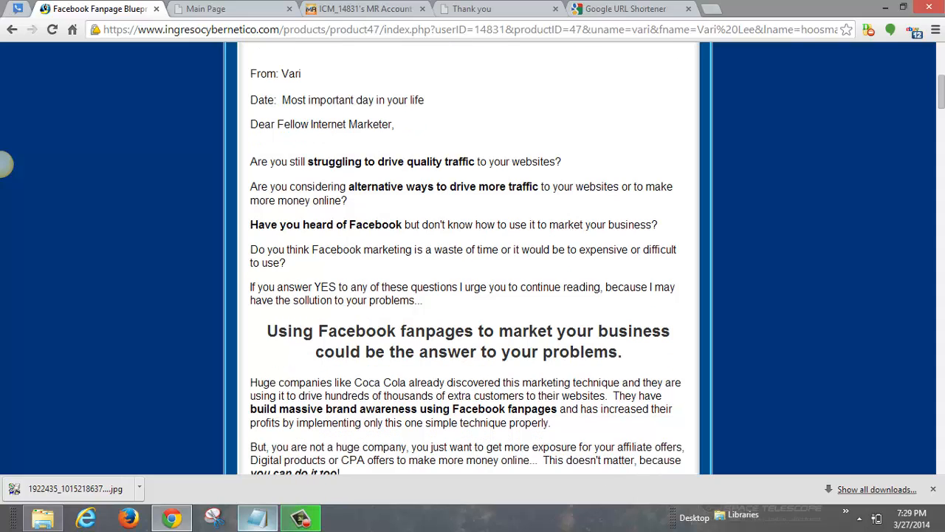
pyautogui.scroll(-2, 5, 164)
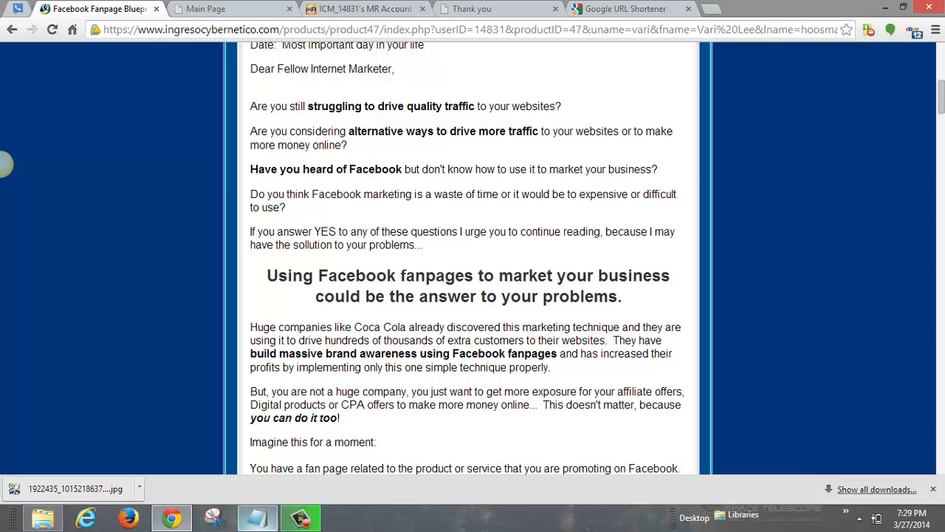
pyautogui.scroll(-10, 5, 164)
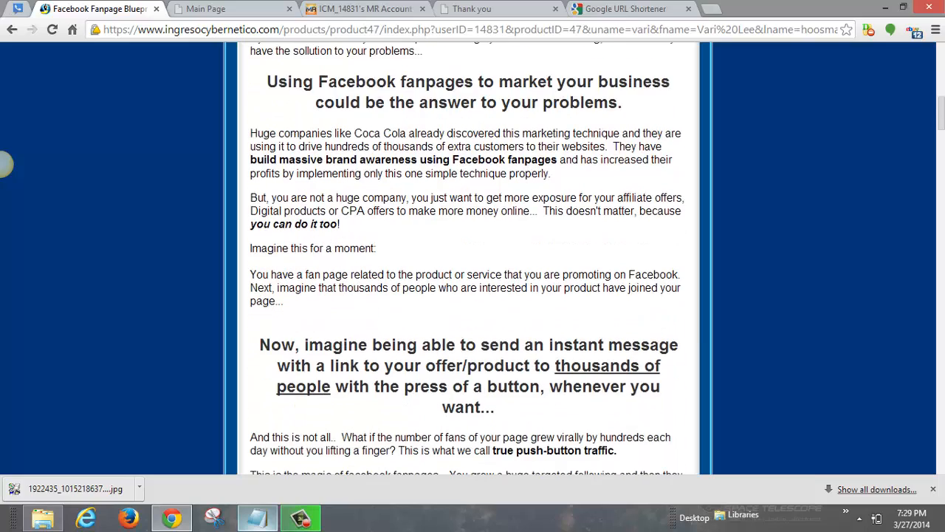
pyautogui.scroll(-8, 5, 164)
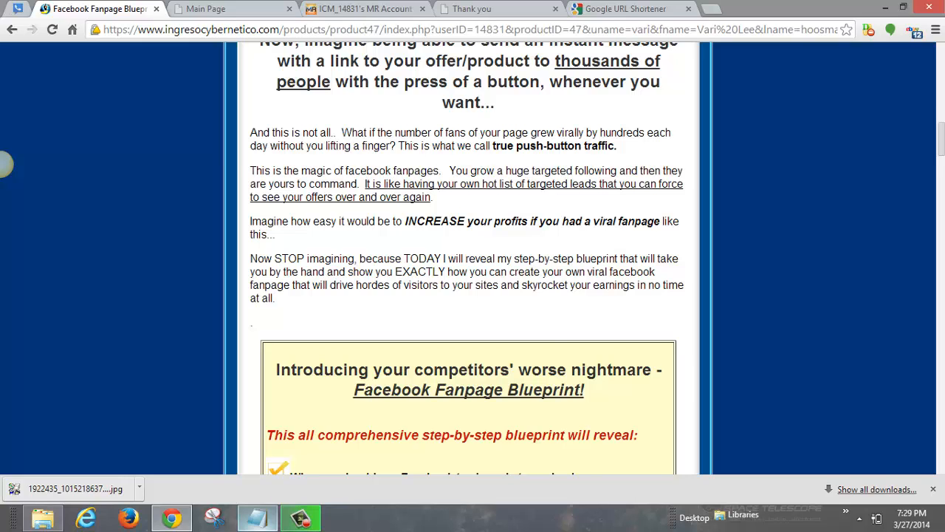
pyautogui.scroll(-4, 5, 164)
pyautogui.scroll(-2, 6, 164)
pyautogui.scroll(1, 6, 163)
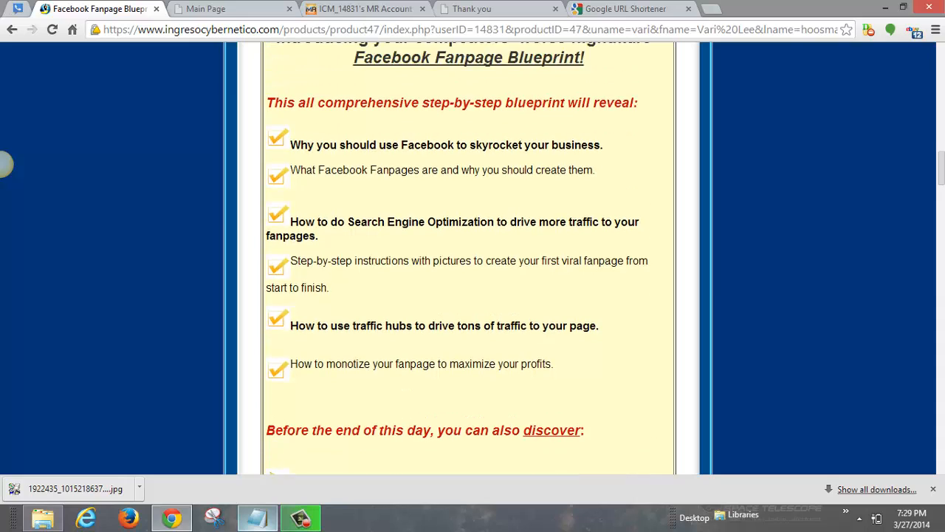
pyautogui.scroll(1, 6, 164)
pyautogui.scroll(-2, 6, 164)
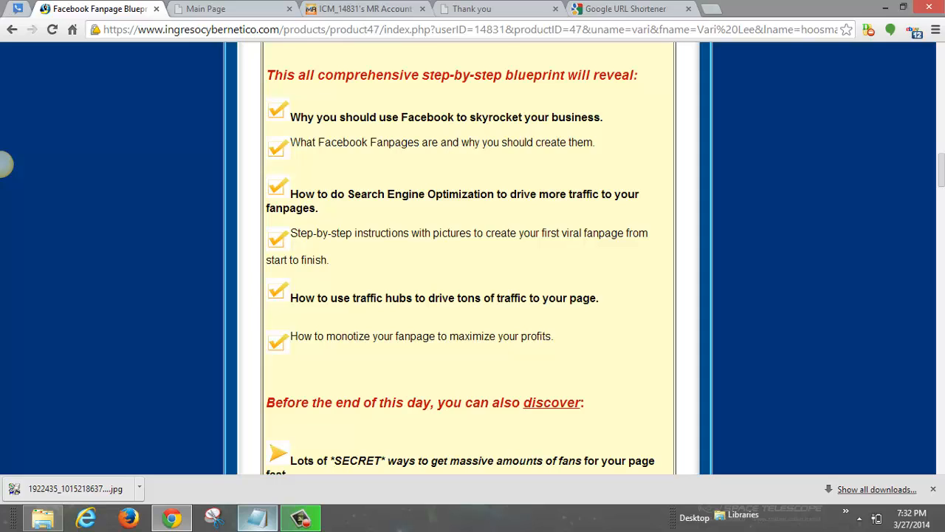
# Step: Scroll the sales page to the bullet list and highlight the 'How to flip your easy-to-create facebook fanpages' bullet
pyautogui.scroll(-2, 6, 164)
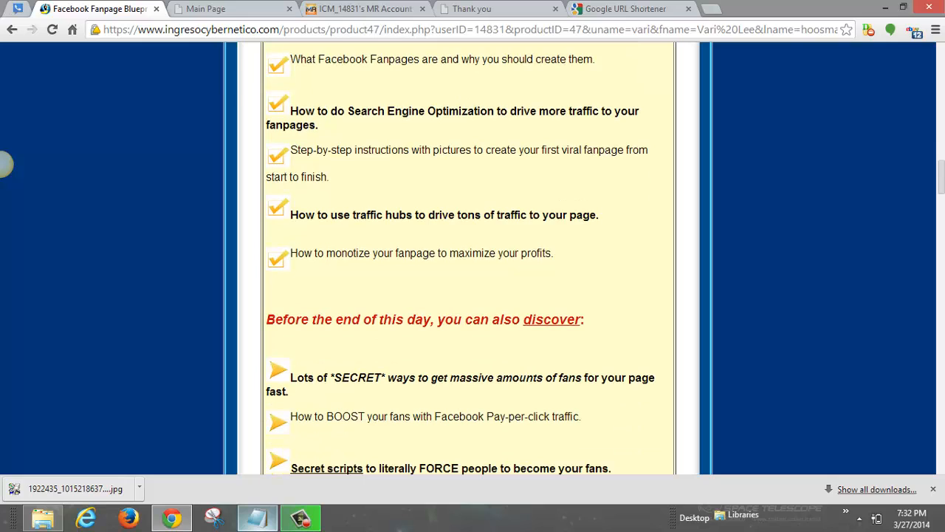
pyautogui.scroll(-3, 6, 164)
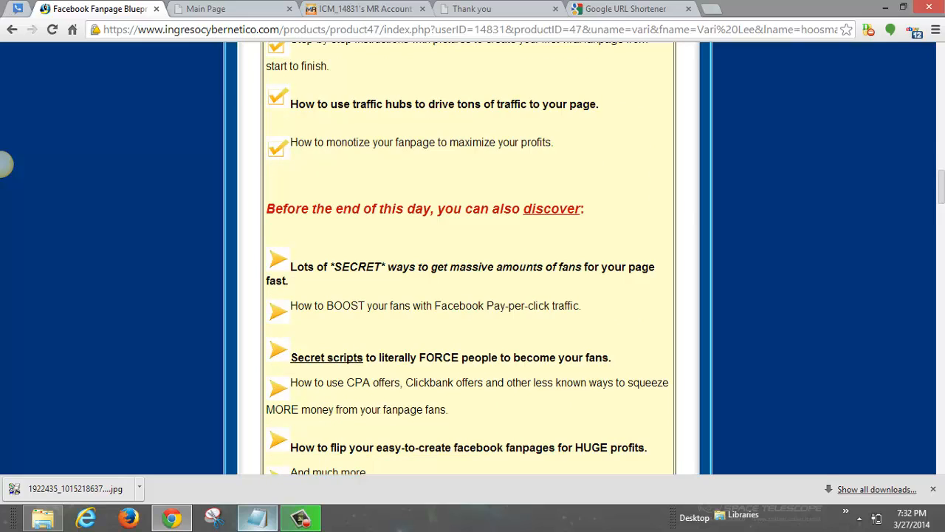
pyautogui.scroll(-1, 6, 164)
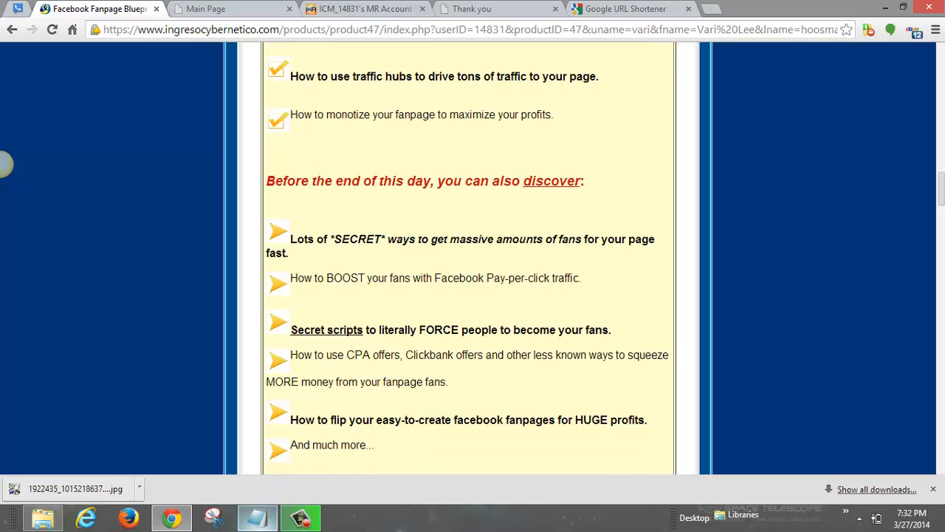
pyautogui.scroll(3, 6, 164)
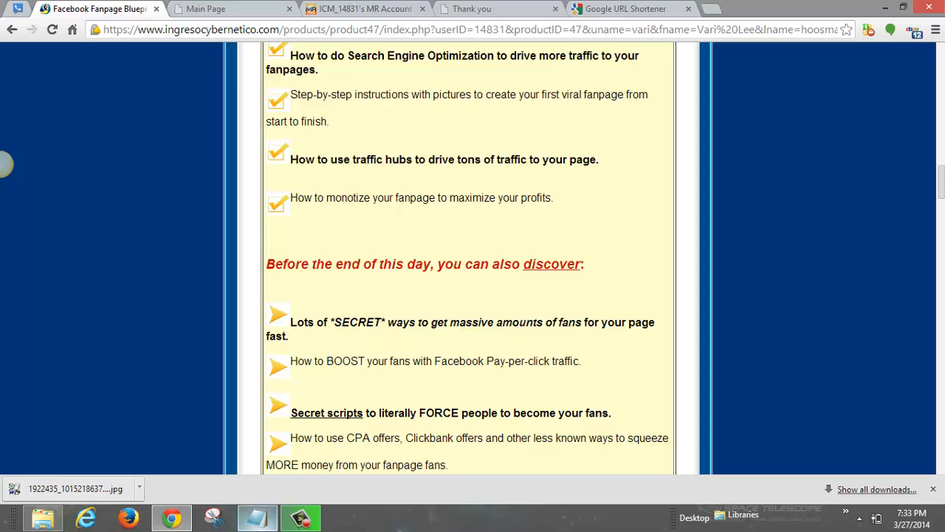
pyautogui.scroll(-4, 5, 164)
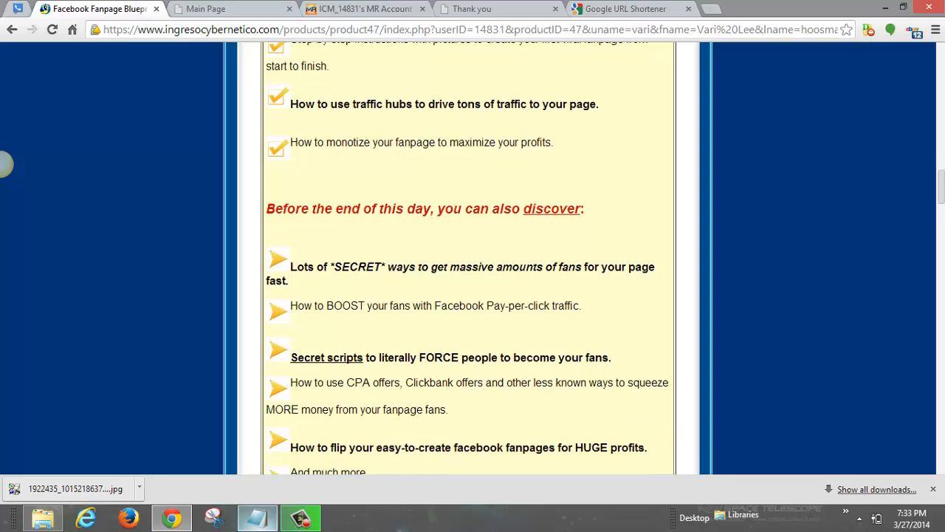
pyautogui.scroll(-2, 6, 164)
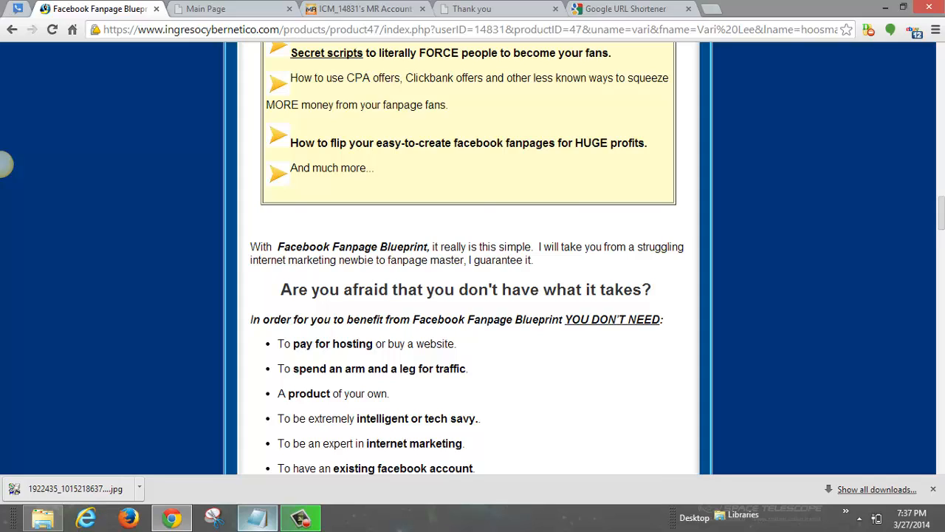
pyautogui.scroll(1, 2, 451)
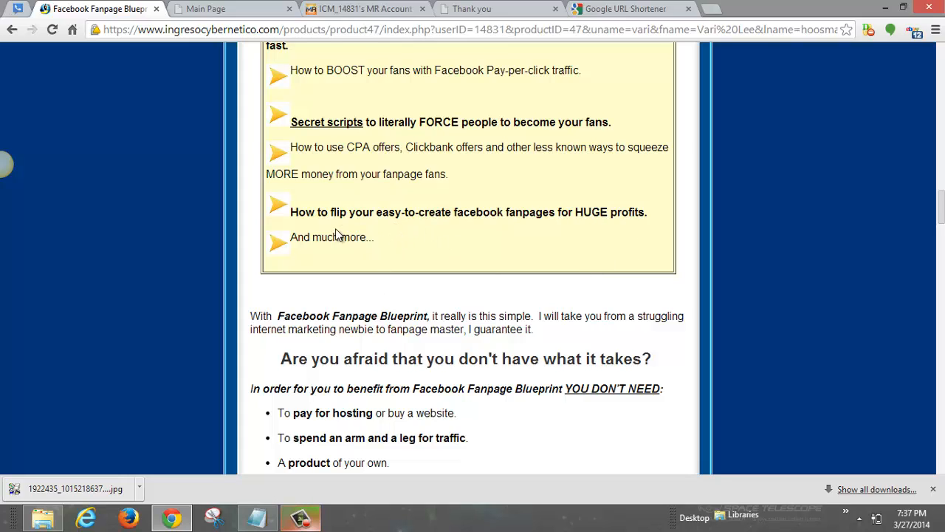
pyautogui.scroll(2, 367, 285)
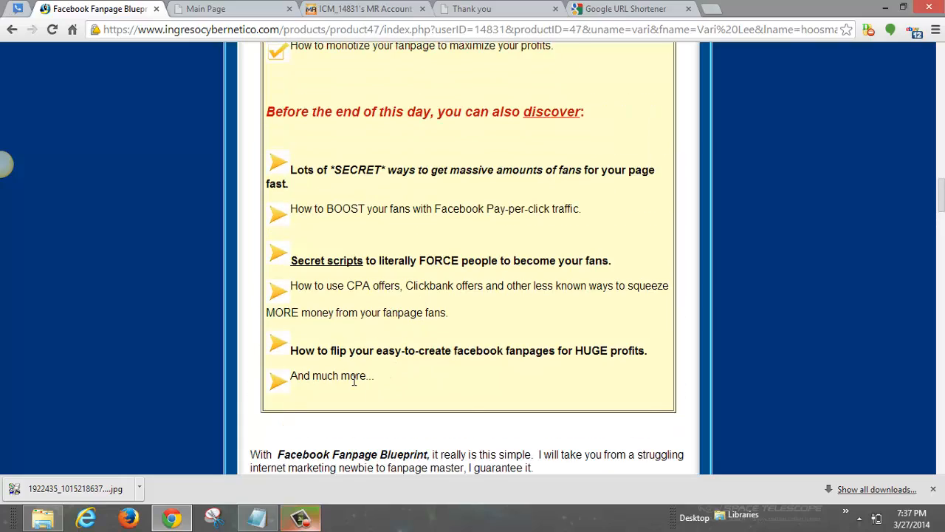
pyautogui.scroll(5, 285, 383)
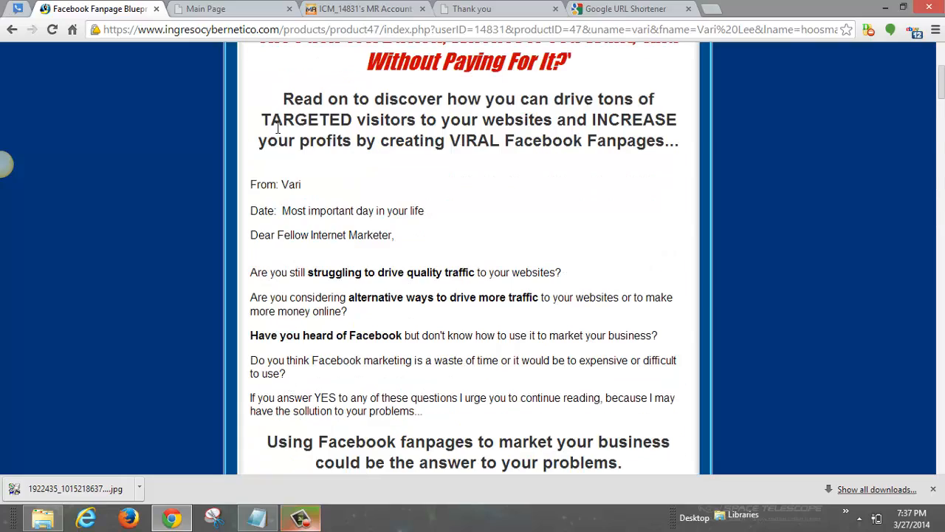
pyautogui.scroll(-6, 270, 170)
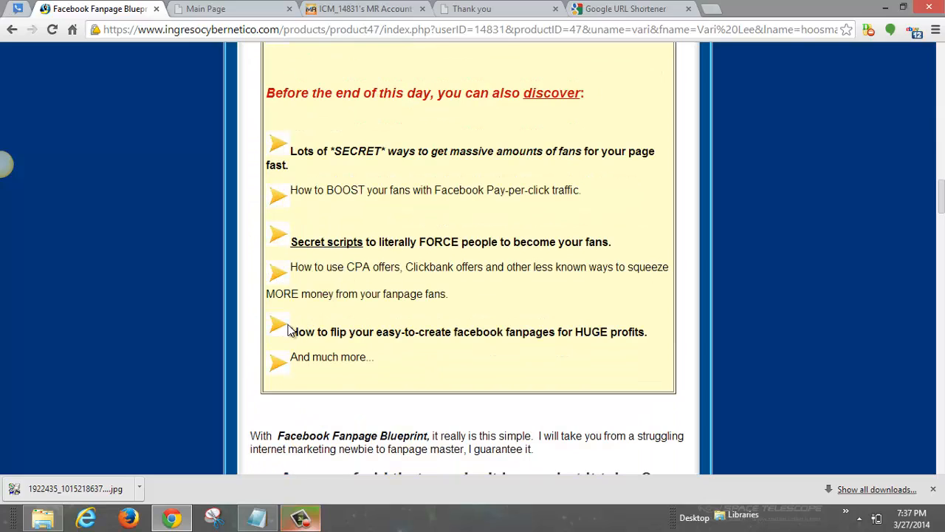
pyautogui.moveTo(291, 331)
pyautogui.mouseDown()
pyautogui.moveTo(678, 327)
pyautogui.moveTo(288, 332)
pyautogui.mouseUp()
pyautogui.hotkey('ctrl', 'c')
# Step: Change the ICLeadPages header text to 'Free Report Reveals'
pyautogui.click(251, 10)
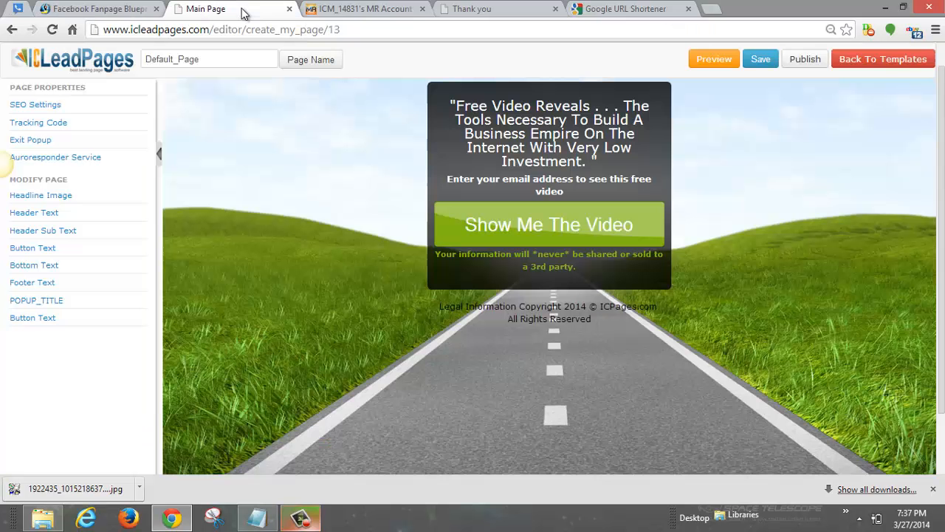
pyautogui.click(487, 141)
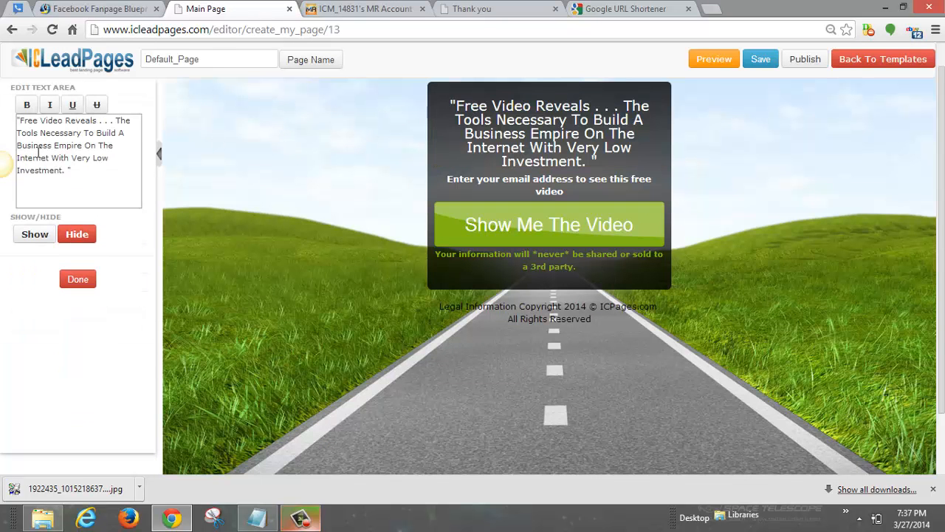
pyautogui.tripleClick(124, 120)
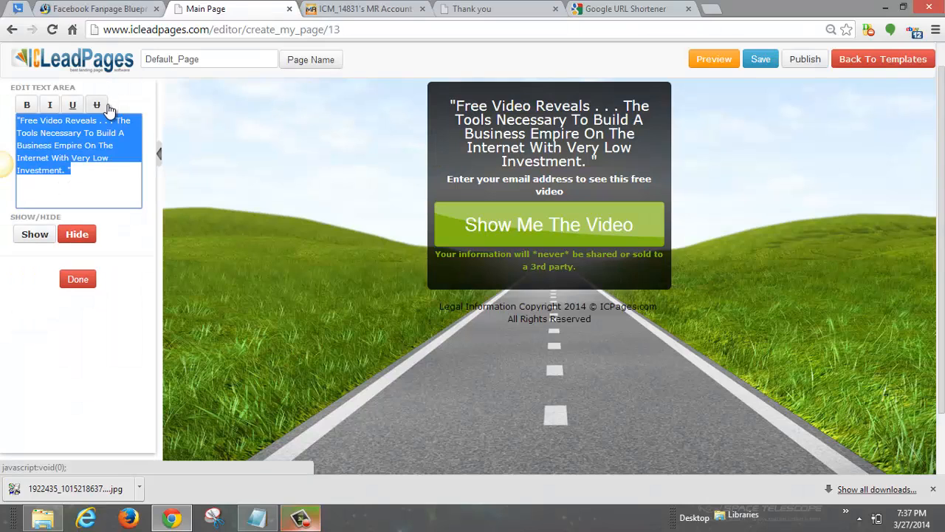
pyautogui.write('Free R')
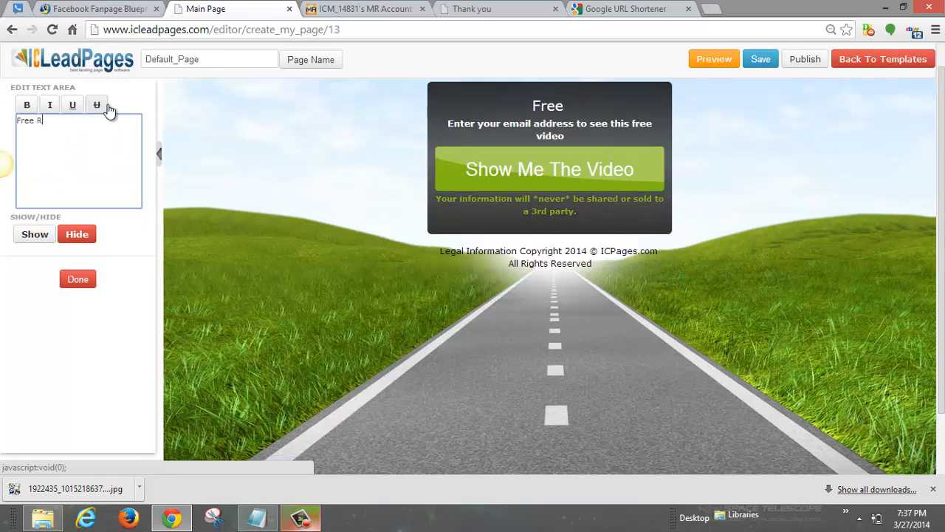
pyautogui.write('eport Reveals')
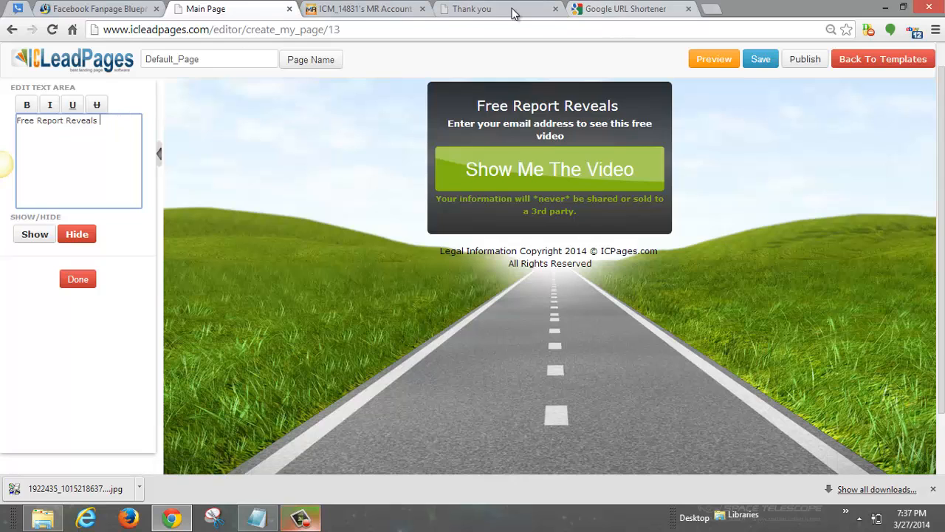
# Step: Copy the highlighted 'How to flip…HUGE profits.' bullet from the Facebook Fanpage Blueprint sales page
pyautogui.click(90, 9)
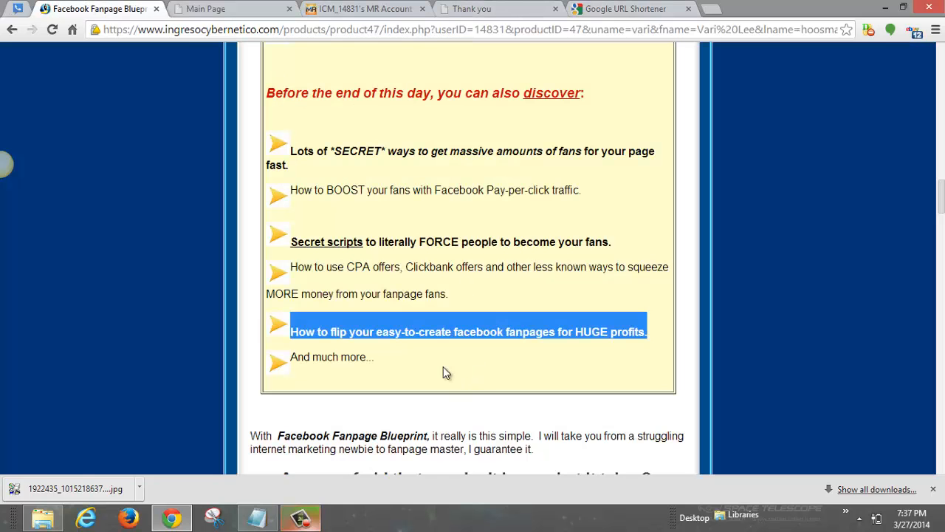
pyautogui.rightClick(490, 336)
pyautogui.click(516, 346)
pyautogui.click(362, 8)
# Step: Paste the 'How to flip…HUGE profits.' sentence after the headline words in the editor
pyautogui.click(487, 9)
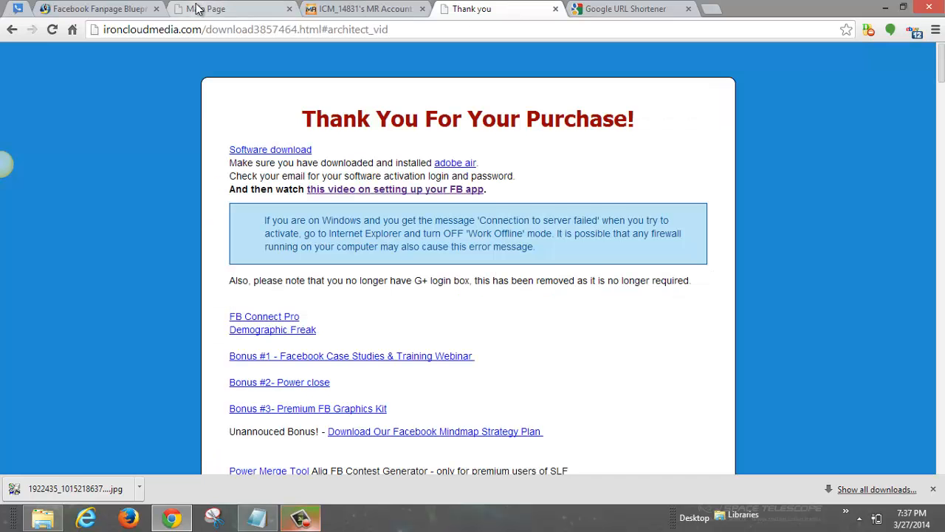
pyautogui.click(199, 8)
pyautogui.hotkey('ctrl', 'v')
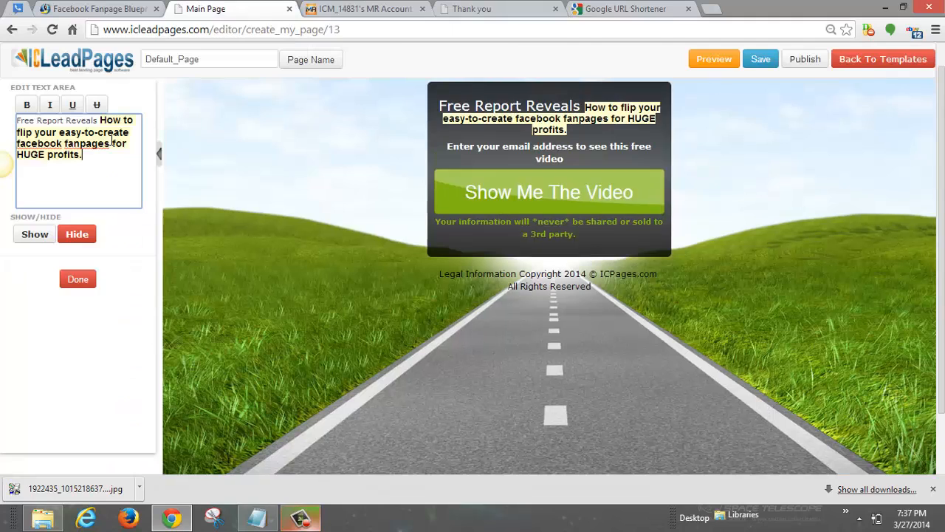
# Step: Make the words 'Free Report Reveals' bold
pyautogui.moveTo(97, 120); pyautogui.dragTo(24, 120)
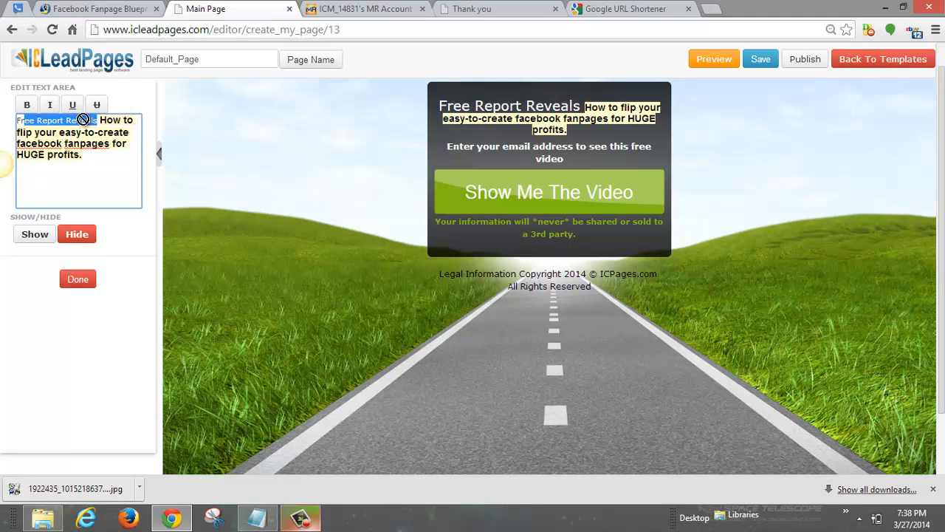
pyautogui.tripleClick(39, 120)
pyautogui.click(97, 120)
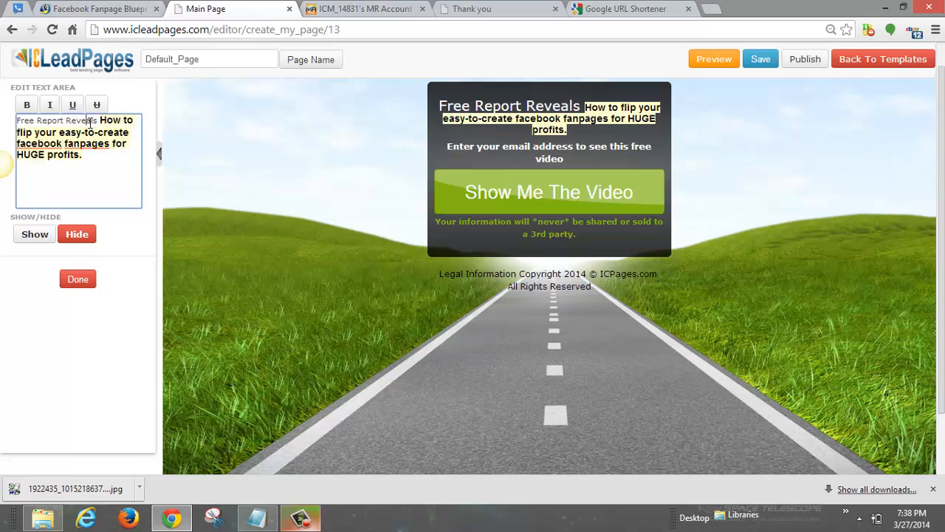
pyautogui.moveTo(98, 119); pyautogui.dragTo(10, 121)
pyautogui.click(27, 106)
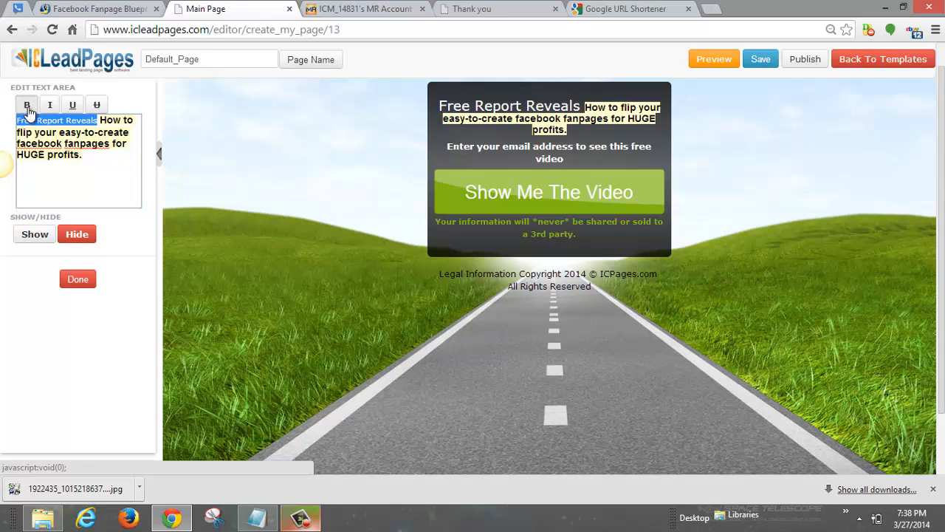
pyautogui.click(84, 153)
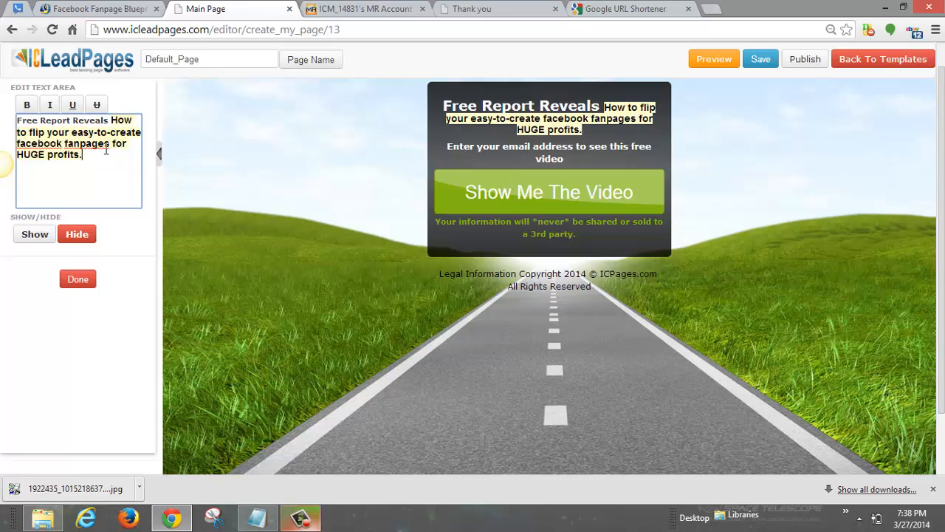
# Step: Add '..' after Reveals and move the How to flip sentence onto its own line
pyautogui.click(109, 121)
pyautogui.write('..')
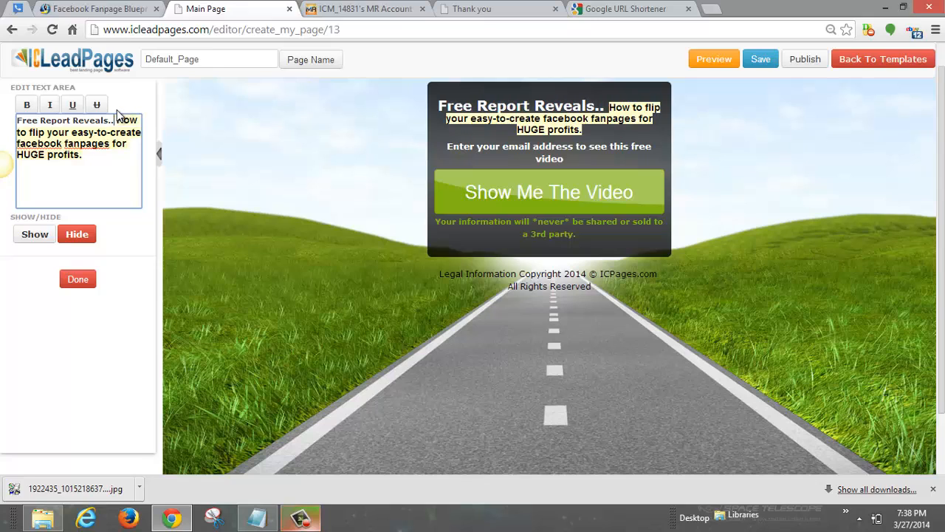
pyautogui.press('Return')
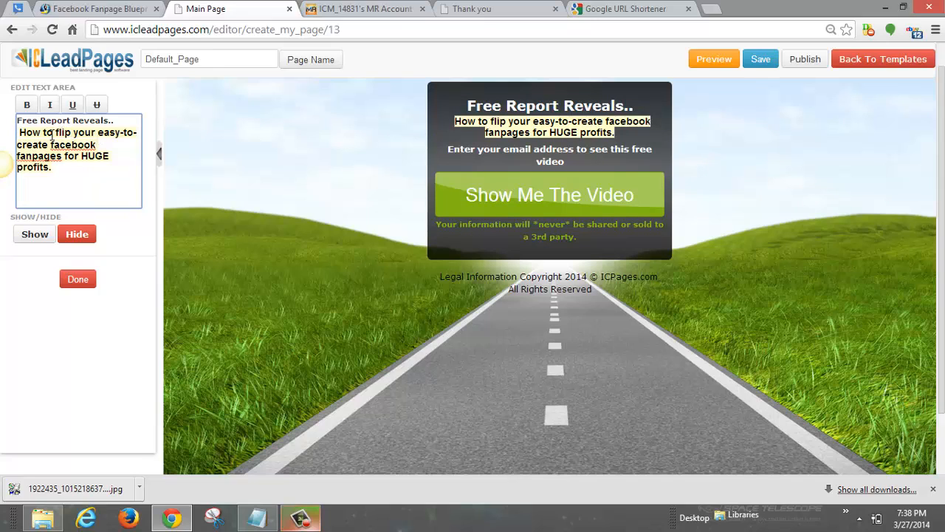
# Step: Replace 'flip your easy-to-create' with 'drive massive traffic to your website using' in the second line
pyautogui.moveTo(54, 133)
pyautogui.mouseDown()
pyautogui.moveTo(78, 133)
pyautogui.moveTo(105, 156)
pyautogui.moveTo(56, 150)
pyautogui.moveTo(62, 157)
pyautogui.moveTo(76, 156)
pyautogui.moveTo(77, 143)
pyautogui.moveTo(55, 146)
pyautogui.mouseUp()
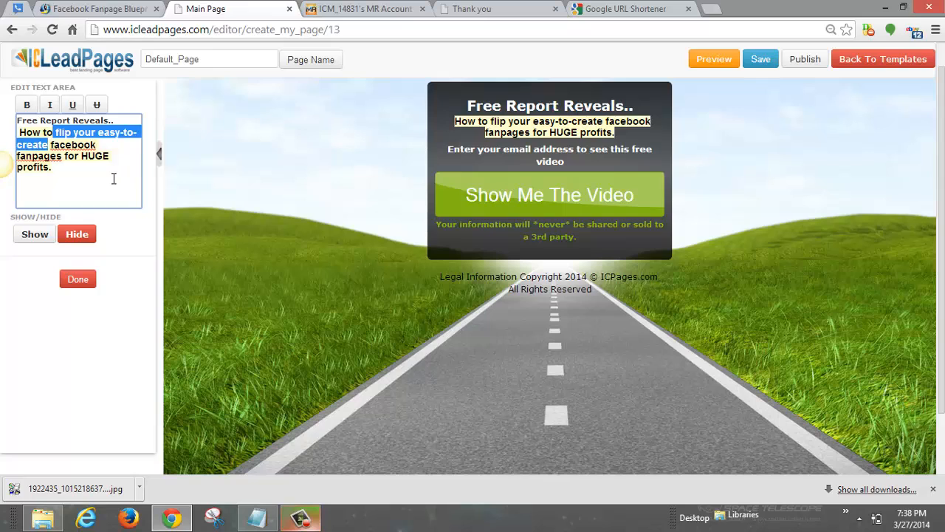
pyautogui.write('D')
pyautogui.press('BackSpace')
pyautogui.write('Dri')
pyautogui.press('BackSpace')
pyautogui.press('BackSpace')
pyautogui.press('BackSpace')
pyautogui.write('drive m')
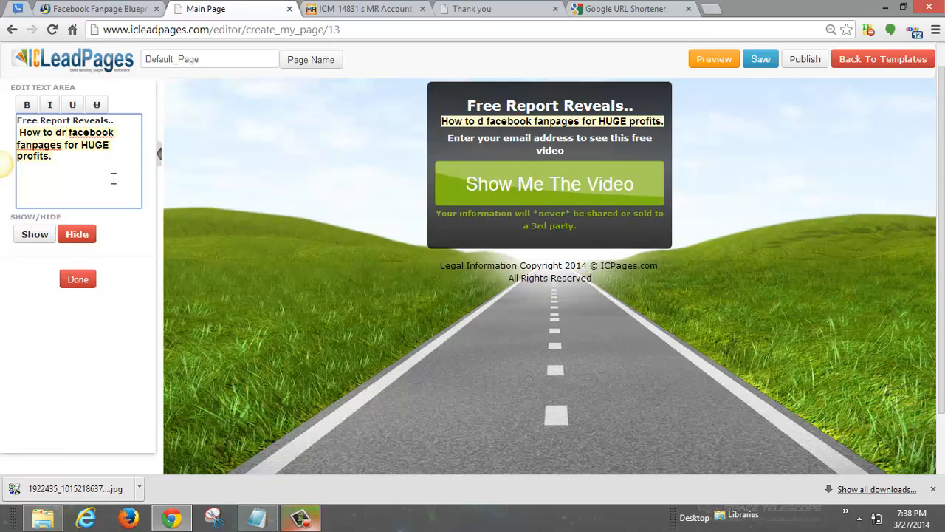
pyautogui.write('assive traf')
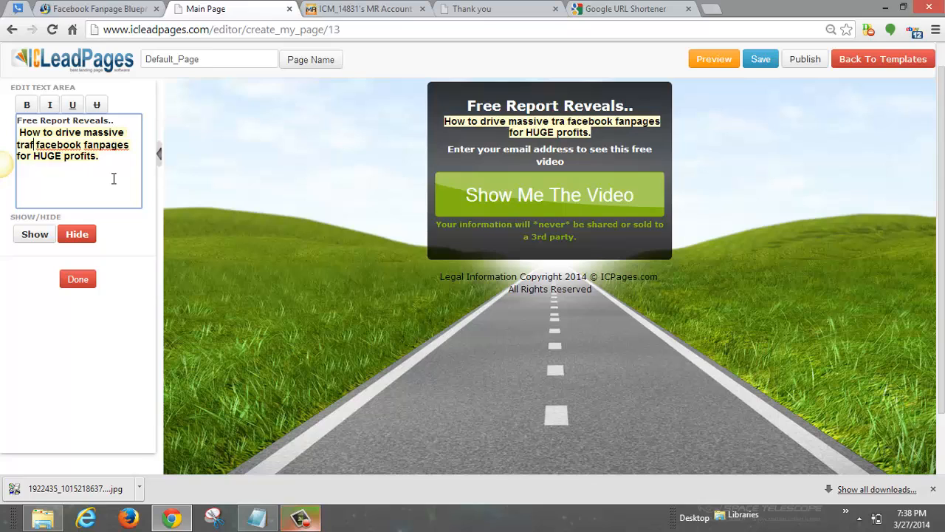
pyautogui.write('fic')
pyautogui.write(' to your')
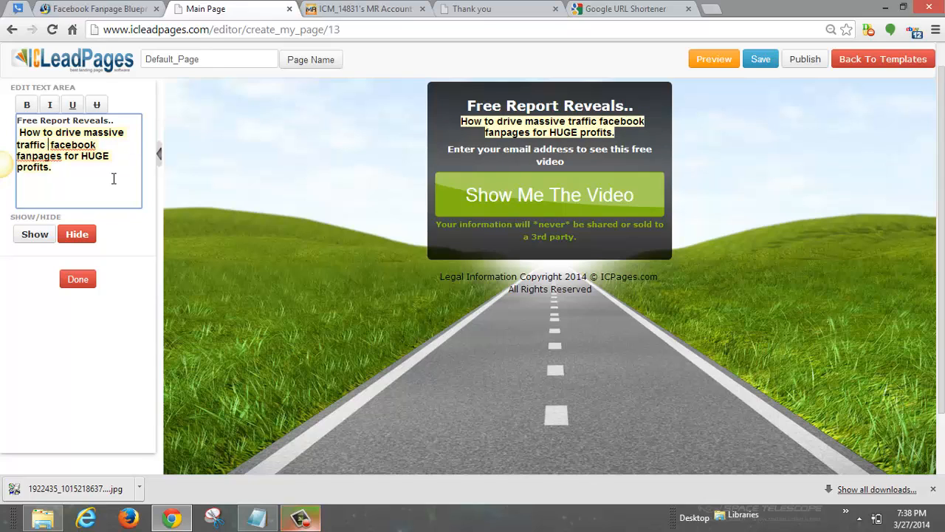
pyautogui.write(' website')
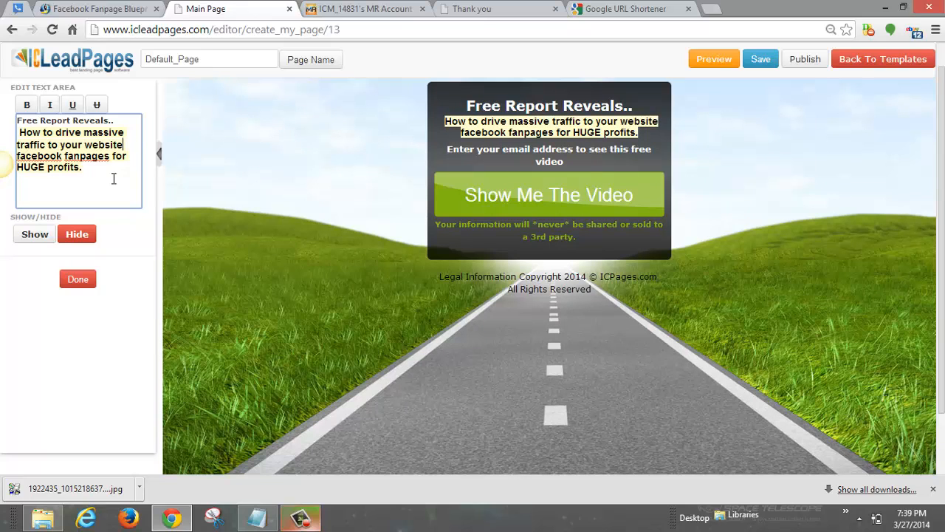
pyautogui.write(' using')
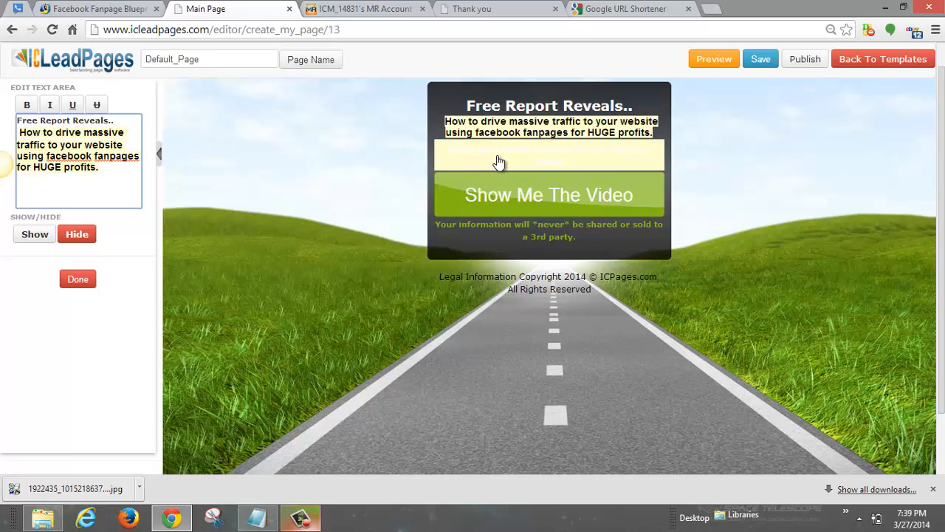
# Step: Select the whole 'Enter your email address to see this free video' text in the Edit Text Box
pyautogui.rightClick(496, 158)
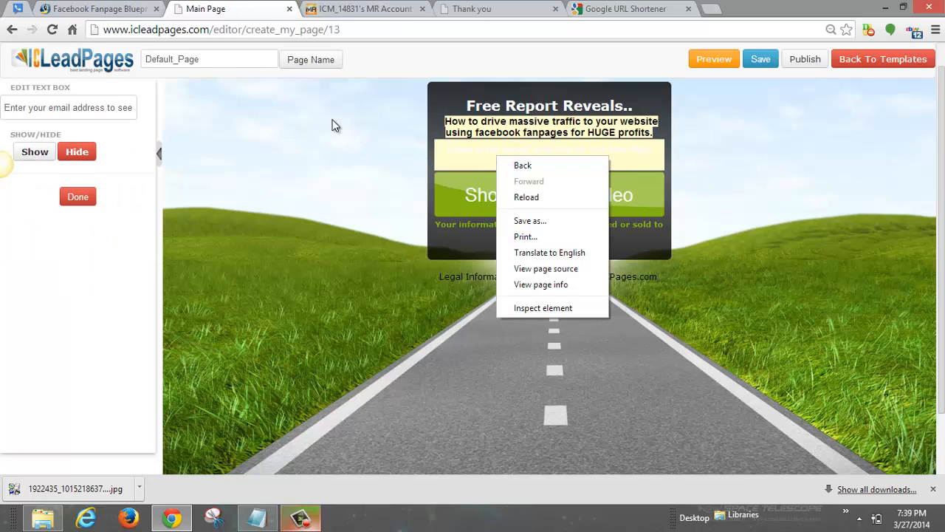
pyautogui.click(106, 108)
pyautogui.hotkey('ctrl', 'a')
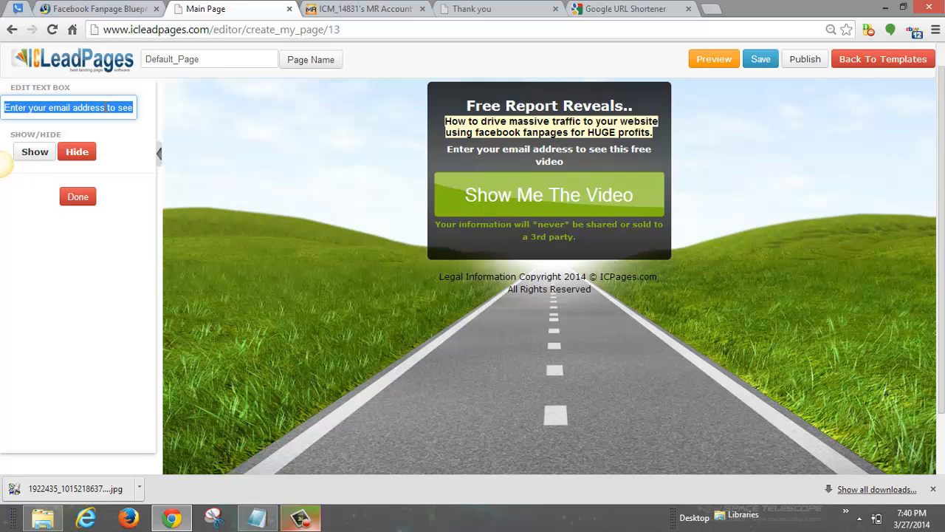
# Step: Replace 'to see this free video' in the email prompt with 'Access Free Report!'
pyautogui.click(611, 161)
pyautogui.doubleClick(587, 156)
pyautogui.click(35, 108)
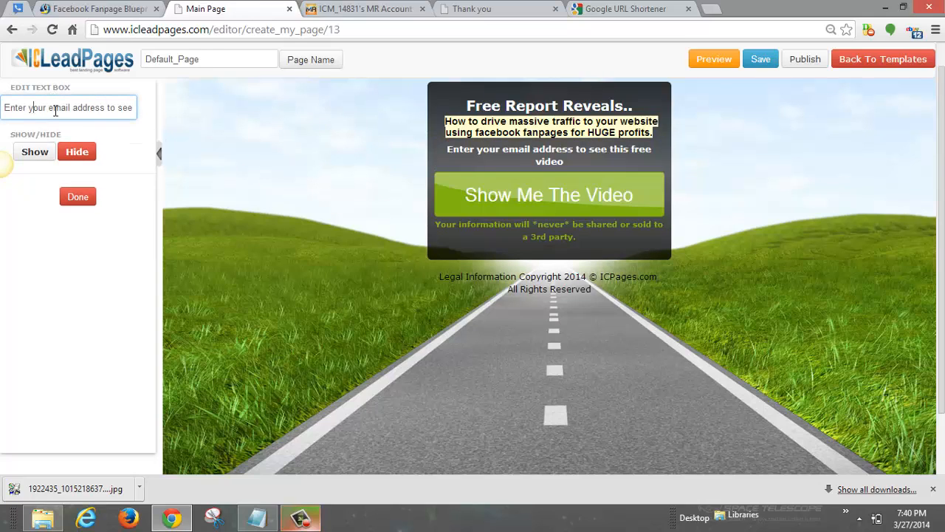
pyautogui.moveTo(91, 108); pyautogui.dragTo(221, 117)
pyautogui.click(106, 108)
pyautogui.write('Get ==')
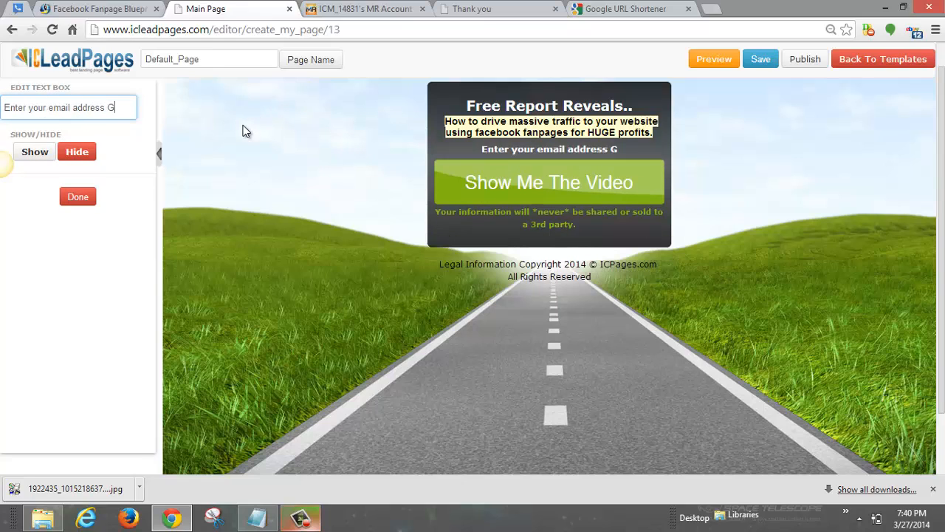
pyautogui.press('BackSpace')
pyautogui.press('BackSpace')
pyautogui.press('BackSpace')
pyautogui.press('BackSpace')
pyautogui.press('BackSpace')
pyautogui.press('BackSpace')
pyautogui.write('Access ')
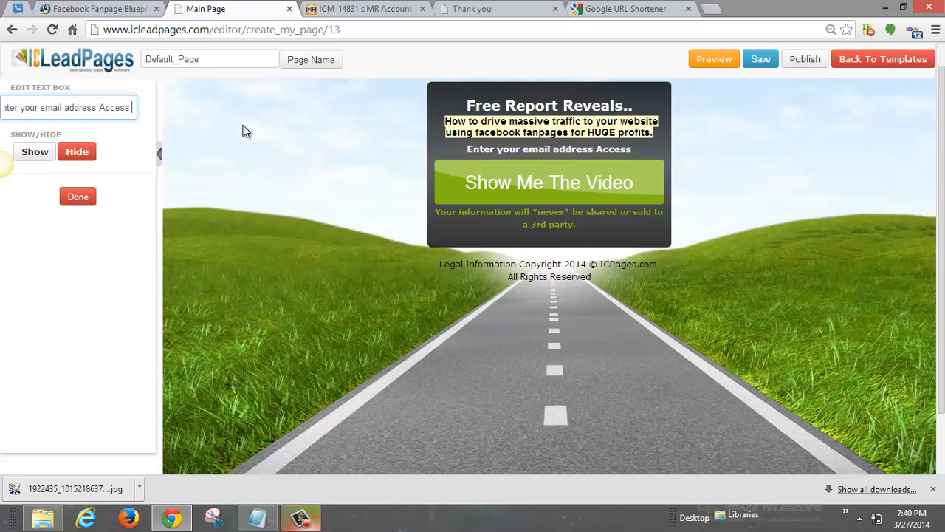
pyautogui.write('Freer')
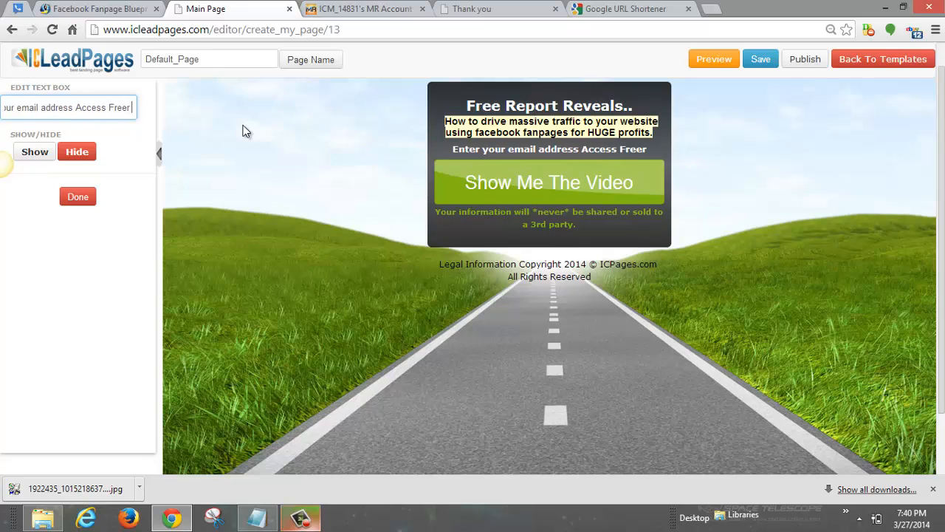
pyautogui.press('BackSpace')
pyautogui.write('Report')
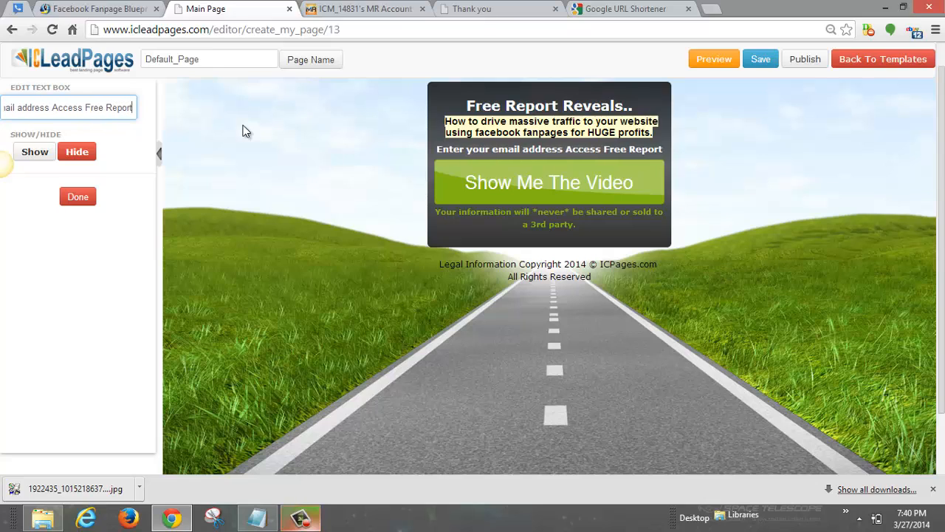
pyautogui.write('!')
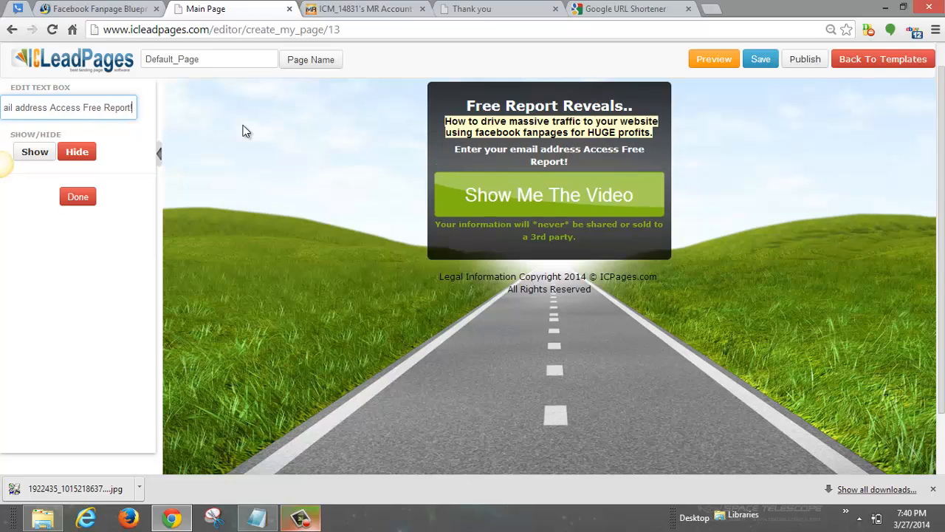
# Step: Retype the green opt-in button's label as 'Show Me The Secret!' and confirm it with Done
pyautogui.click(543, 208)
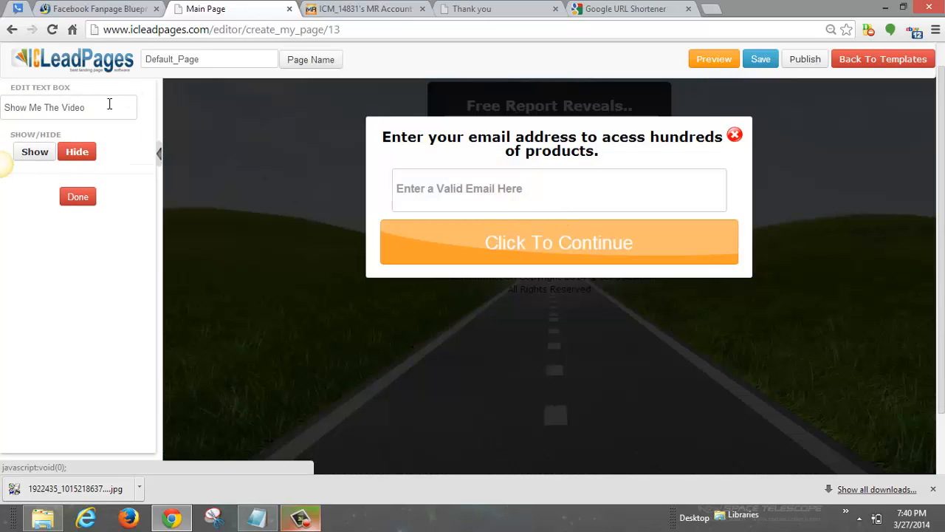
pyautogui.tripleClick(109, 108)
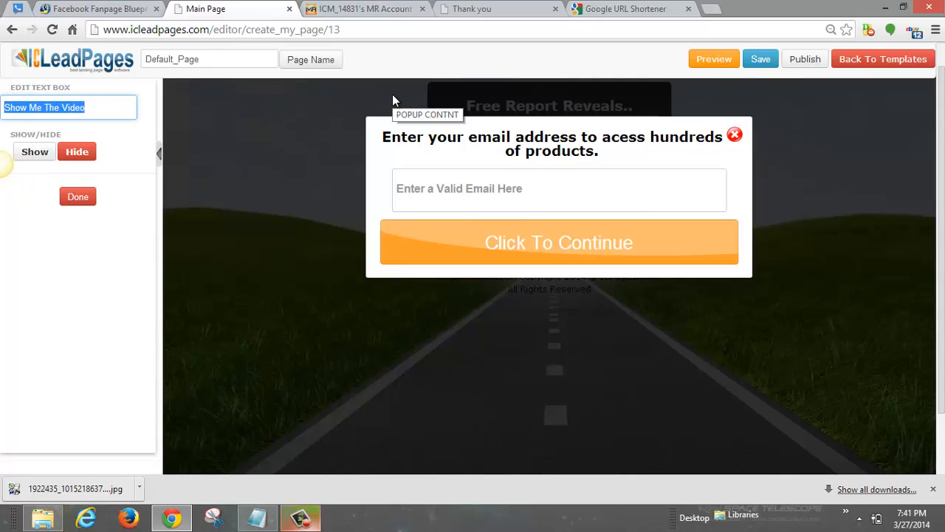
pyautogui.write('FRee')
pyautogui.press('BackSpace')
pyautogui.press('BackSpace')
pyautogui.press('BackSpace')
pyautogui.press('BackSpace')
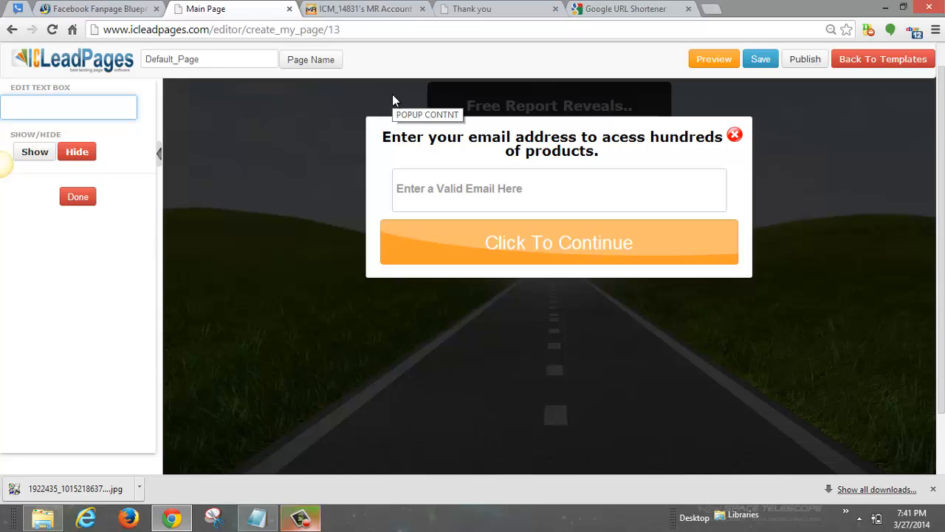
pyautogui.write('Show Me The ')
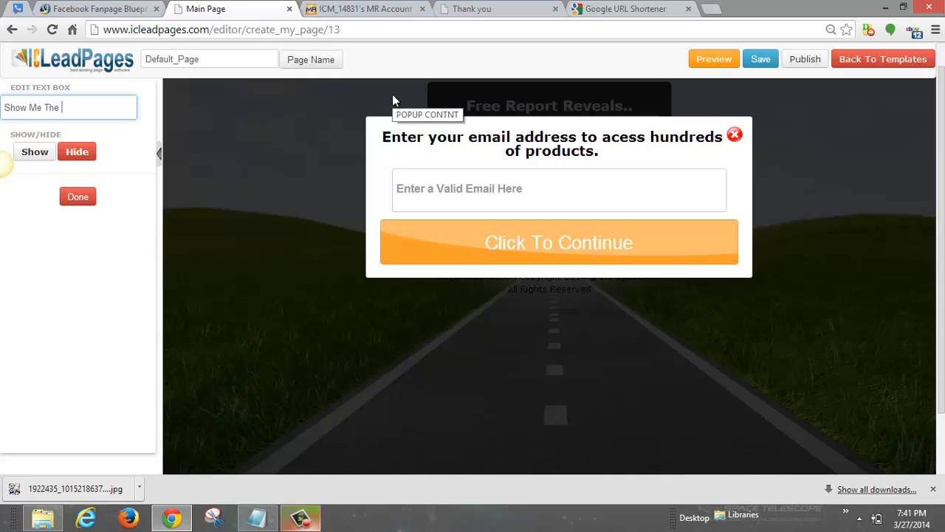
pyautogui.write('M')
pyautogui.press('BackSpace')
pyautogui.write('MONEY!')
pyautogui.press('BackSpace')
pyautogui.press('BackSpace')
pyautogui.press('BackSpace')
pyautogui.press('BackSpace')
pyautogui.press('BackSpace')
pyautogui.press('BackSpace')
pyautogui.write('Secret!')
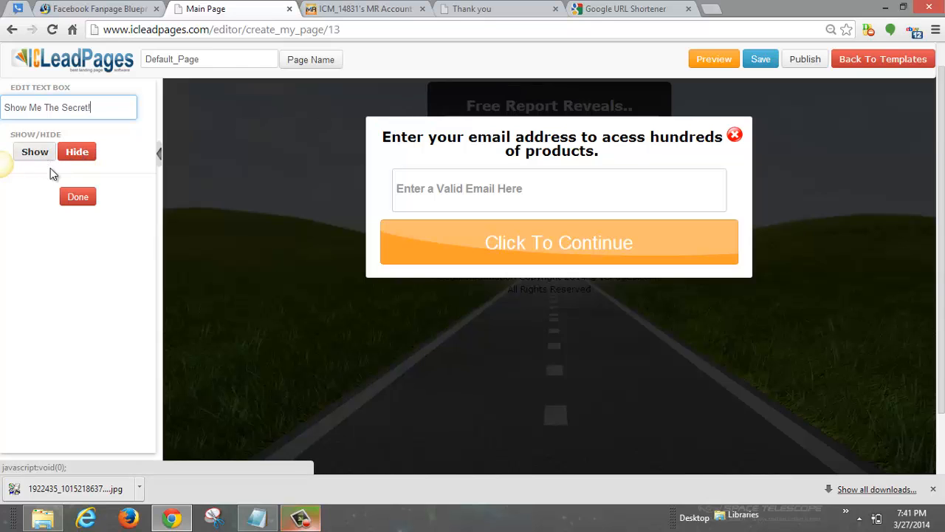
pyautogui.click(79, 196)
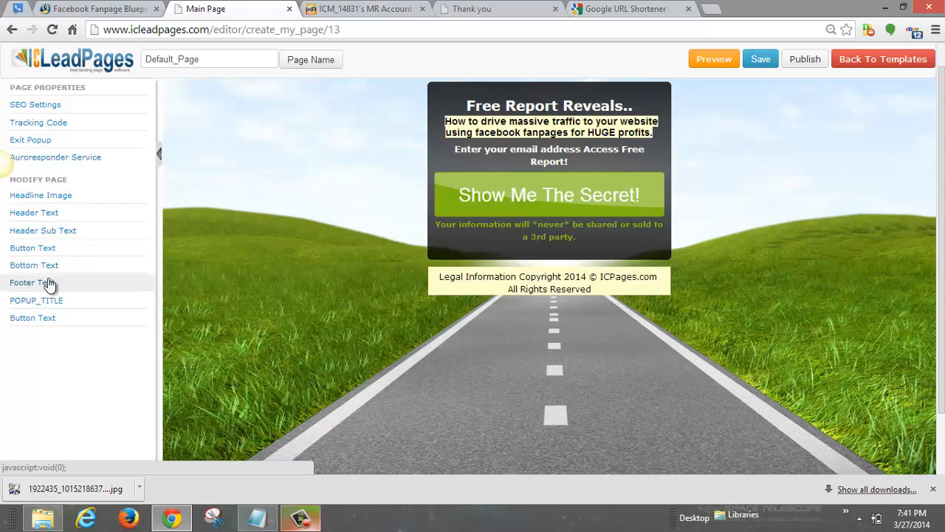
# Step: In the email popup headline, correct the misspelled 'acess' to 'access'
pyautogui.click(549, 211)
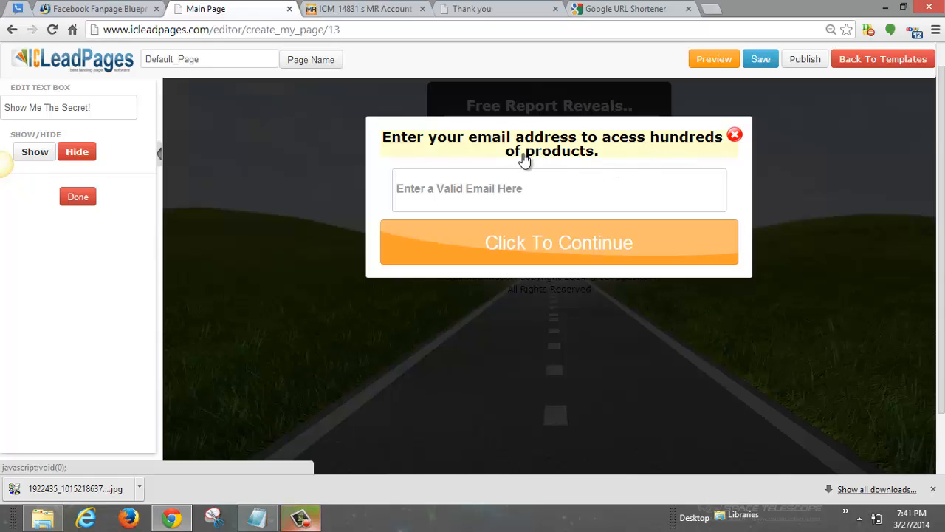
pyautogui.click(574, 143)
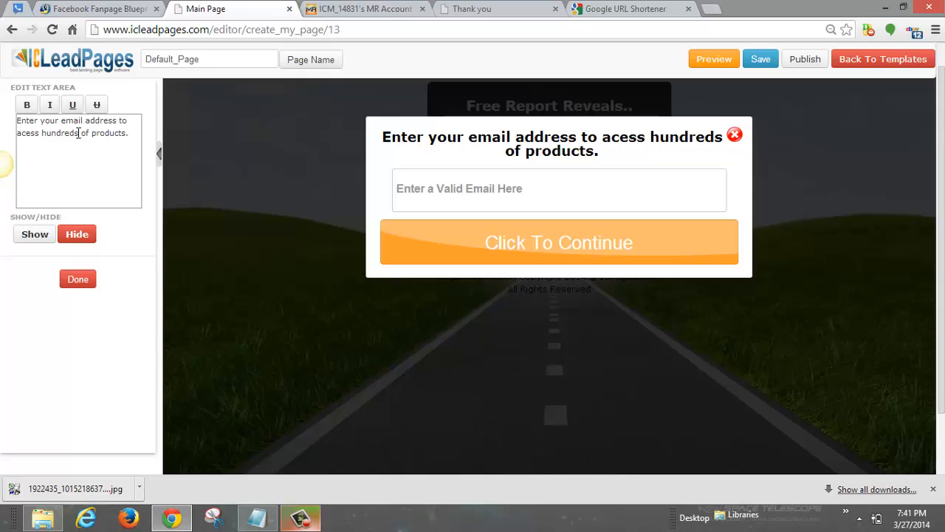
pyautogui.moveTo(42, 132); pyautogui.dragTo(152, 148)
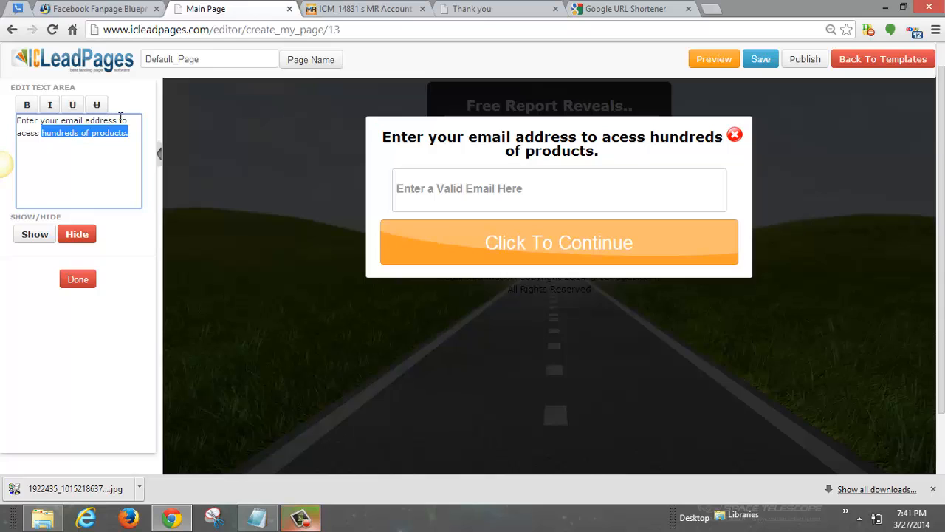
pyautogui.click(120, 120)
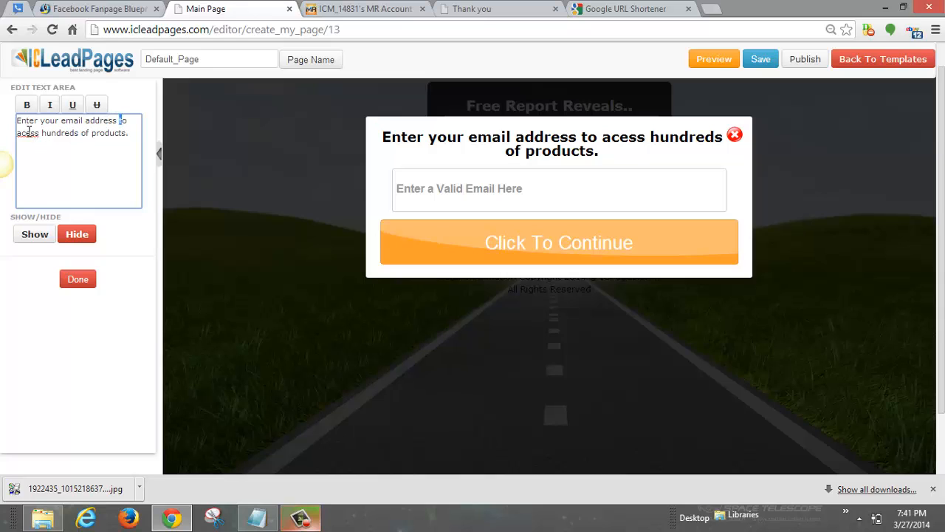
pyautogui.write('c')
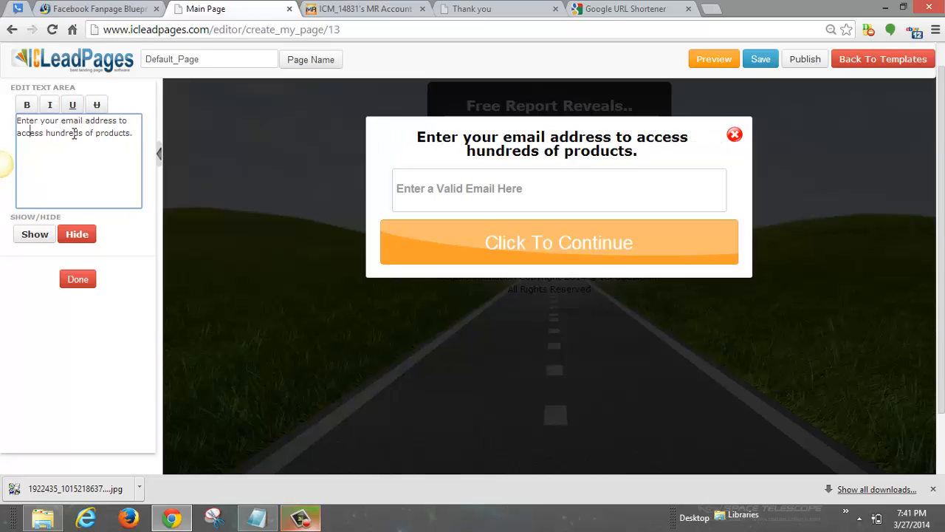
# Step: Replace 'hundreds of products.' with 'aquire Secret Report', without the exclamation mark
pyautogui.moveTo(45, 133); pyautogui.dragTo(189, 152)
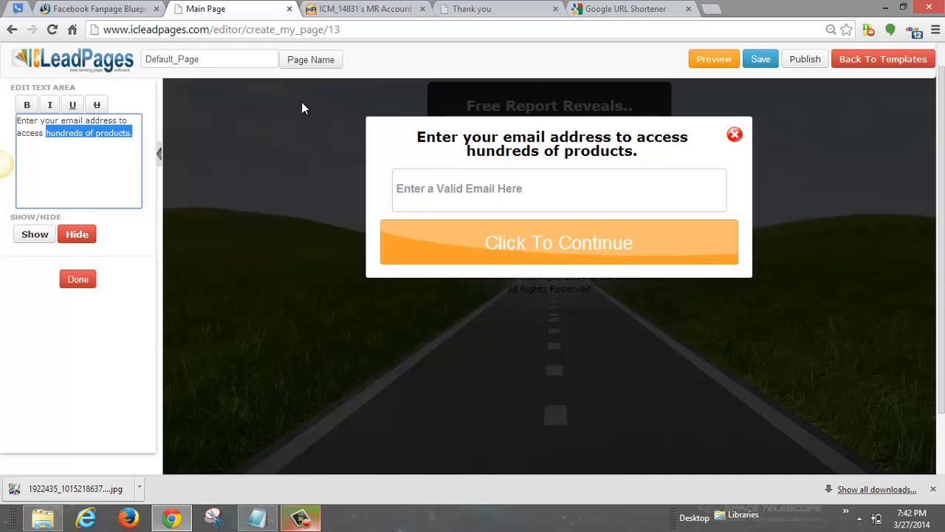
pyautogui.write('Gain A')
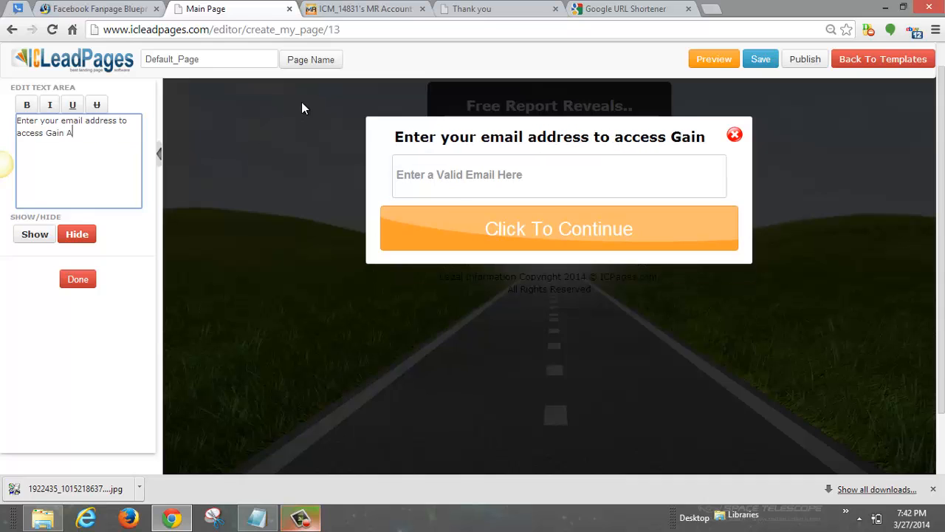
pyautogui.write('c')
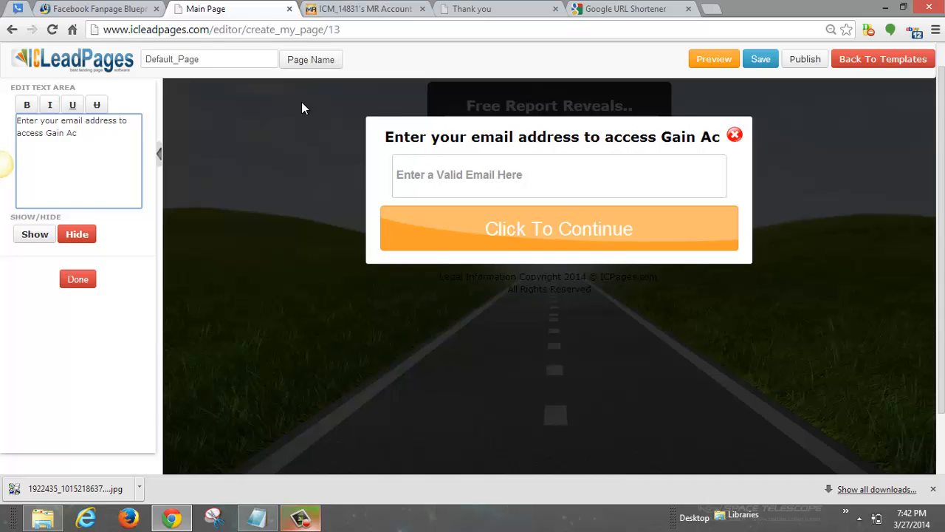
pyautogui.write('====')
pyautogui.press('BackSpace')
pyautogui.press('BackSpace')
pyautogui.press('BackSpace')
pyautogui.press('BackSpace')
pyautogui.press('BackSpace')
pyautogui.press('BackSpace')
pyautogui.press('BackSpace')
pyautogui.press('BackSpace')
pyautogui.press('BackSpace')
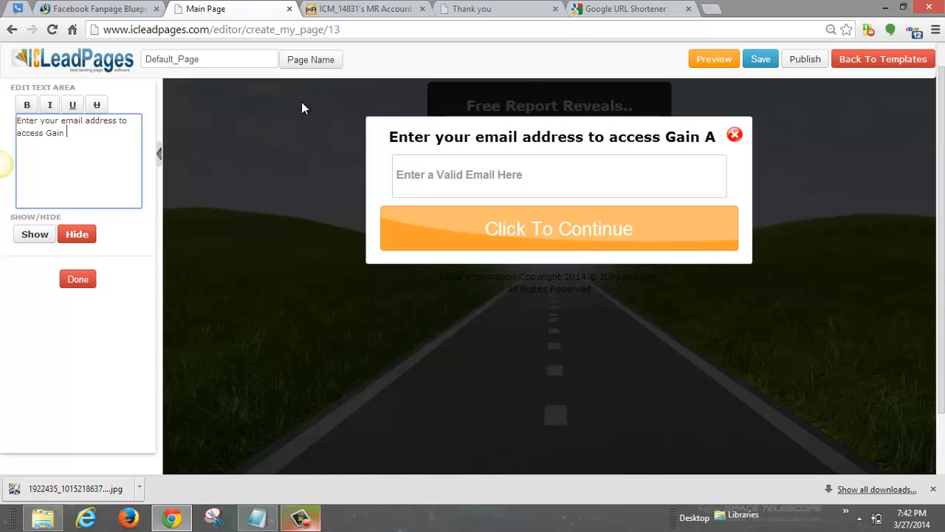
pyautogui.press('BackSpace')
pyautogui.press('BackSpace')
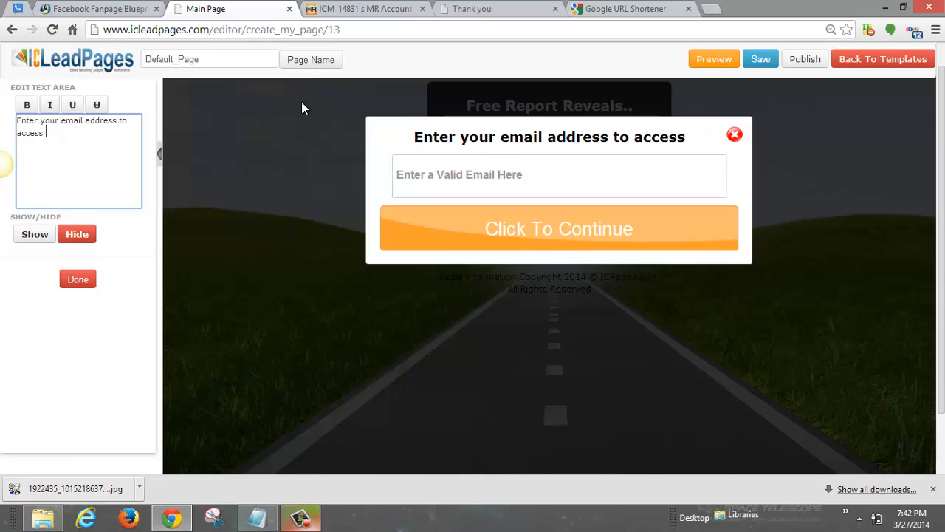
pyautogui.write('Aquire')
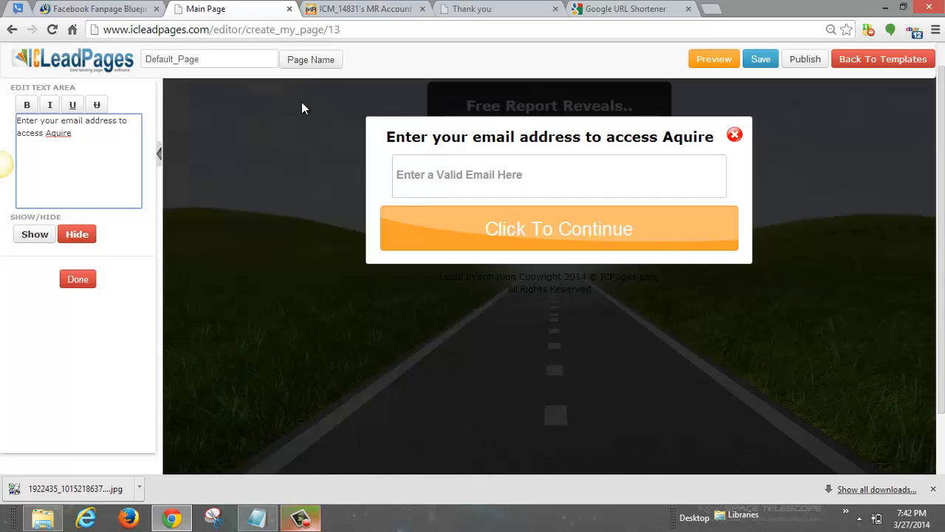
pyautogui.write(' Secre')
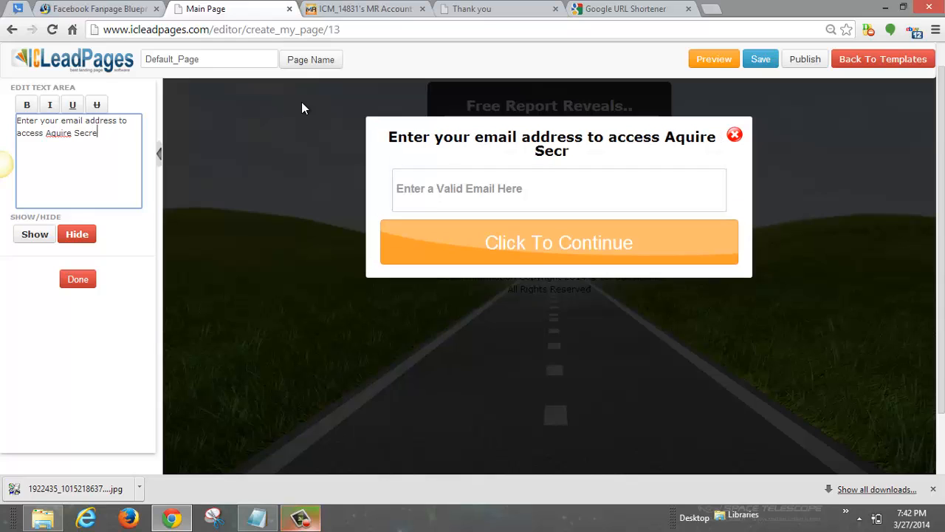
pyautogui.write('t Report!')
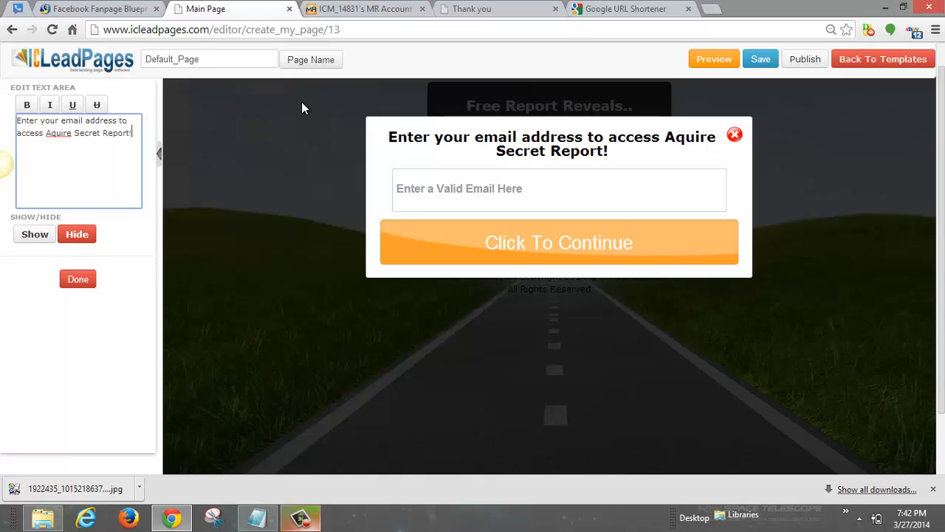
pyautogui.press('BackSpace')
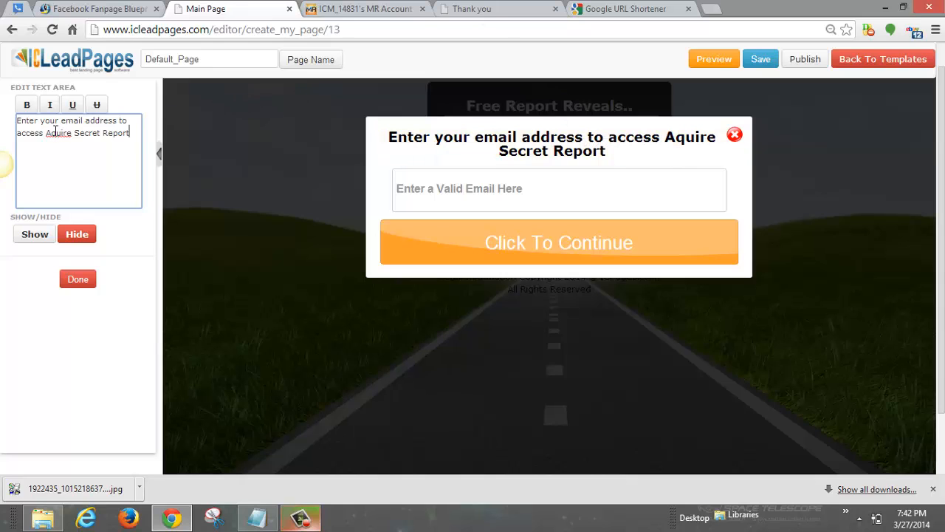
pyautogui.press('BackSpace')
pyautogui.write('a')
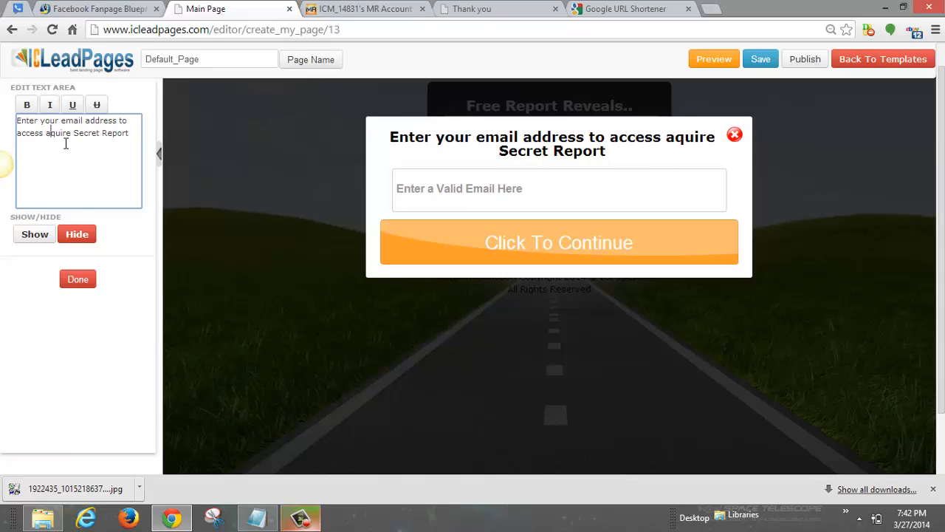
pyautogui.click(488, 199)
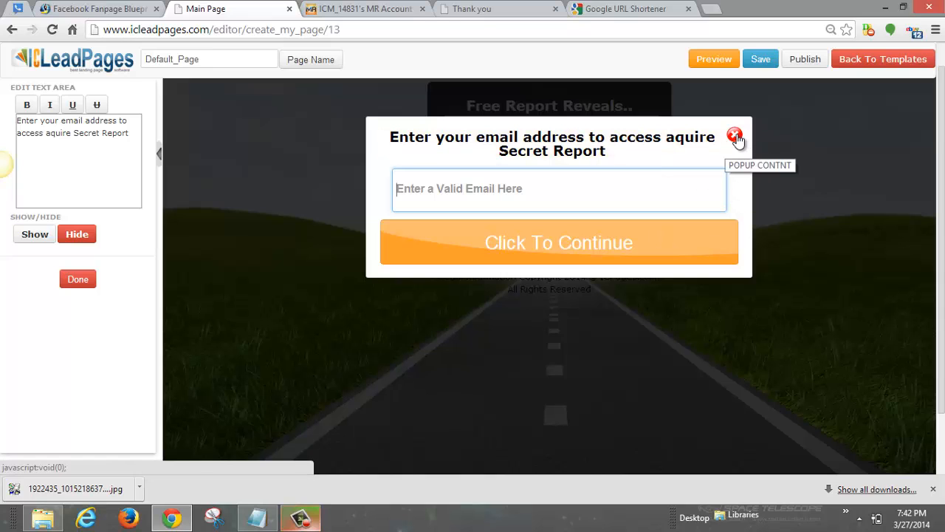
# Step: Close the popup editor and open the signup box's subheading for editing
pyautogui.click(77, 279)
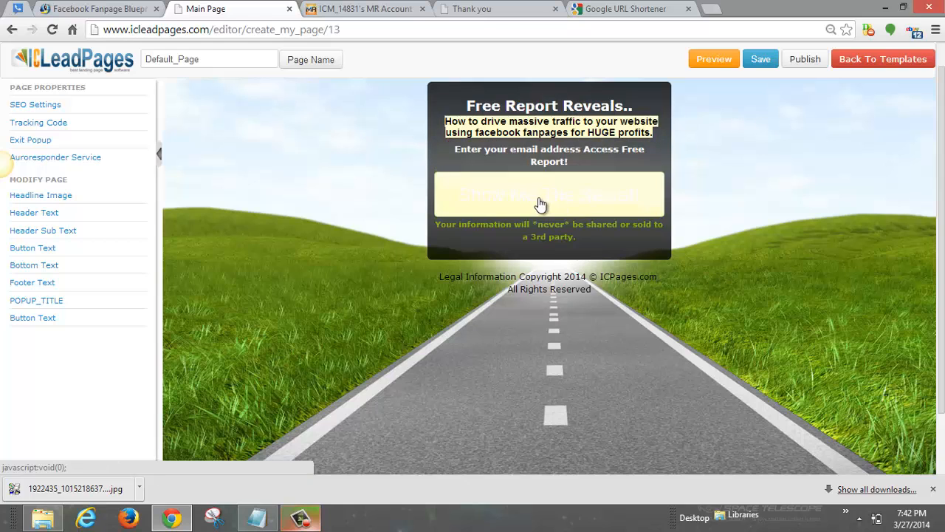
pyautogui.click(458, 136)
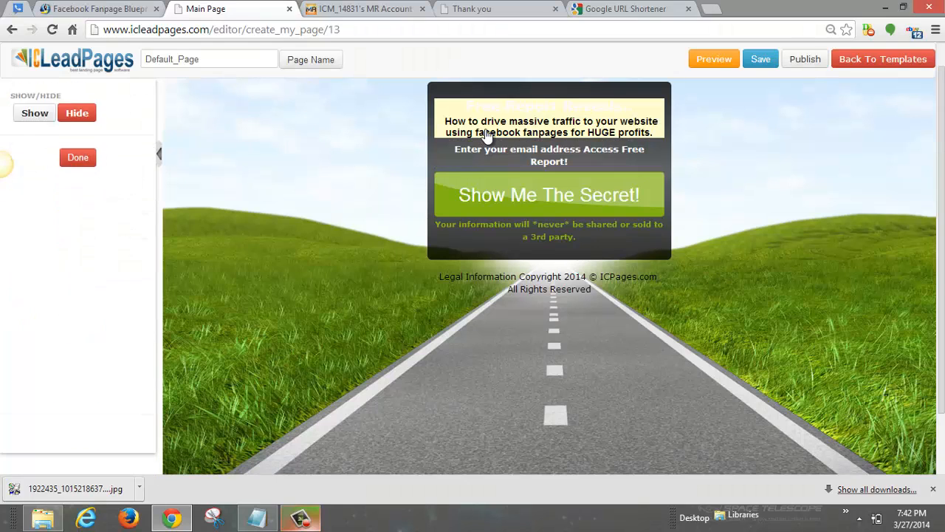
# Step: Clear the old subheading paragraph in the signup box's text area
pyautogui.tripleClick(63, 145)
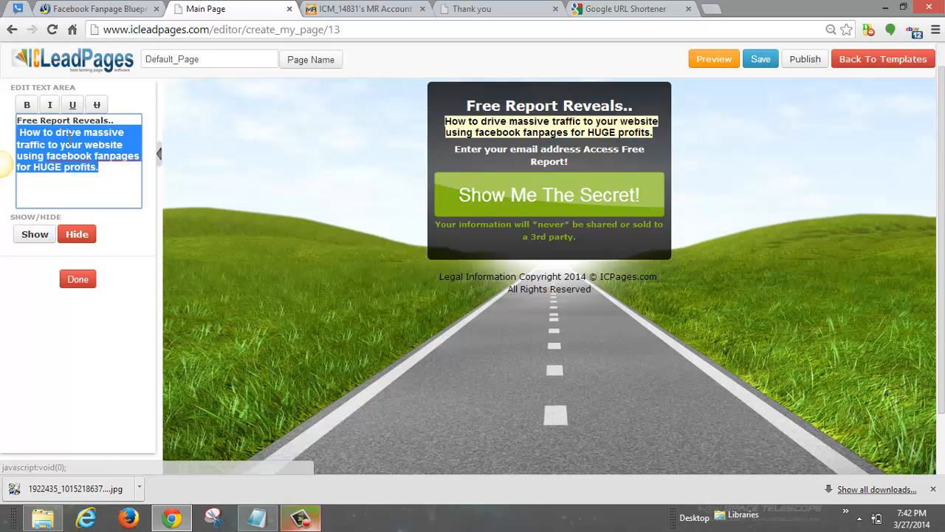
pyautogui.rightClick(74, 148)
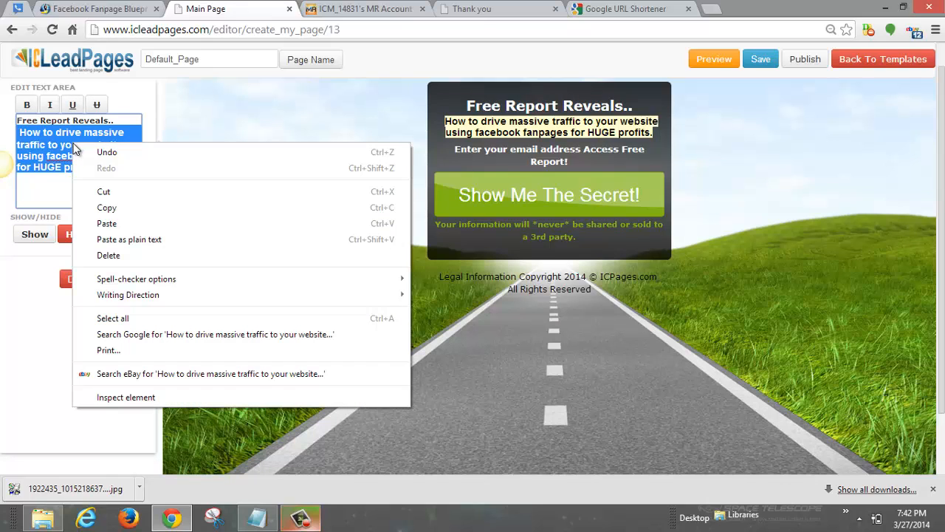
pyautogui.click(62, 147)
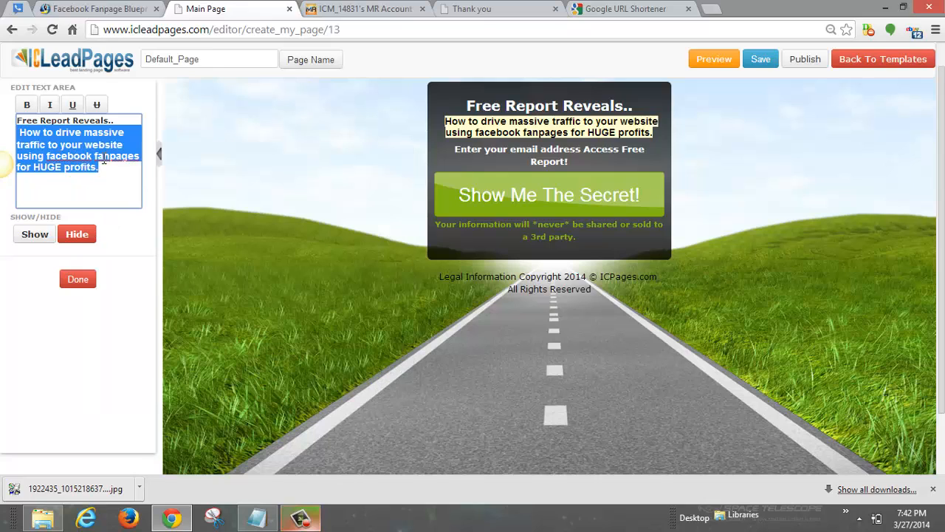
pyautogui.press('BackSpace')
pyautogui.write('H')
pyautogui.write('os')
pyautogui.write('=')
pyautogui.press('BackSpace')
pyautogui.press('BackSpace')
# Step: Enter 'How To Drive MASSIVE Traffic To Your Site Using FREE Facebook Secret!' and finish editing
pyautogui.write('w To ')
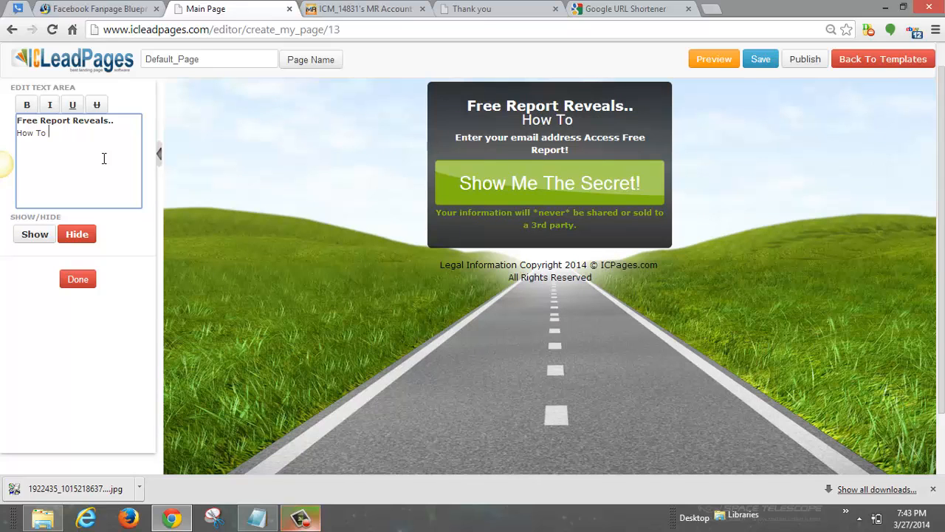
pyautogui.write('Drive MASSIVE Traffic T')
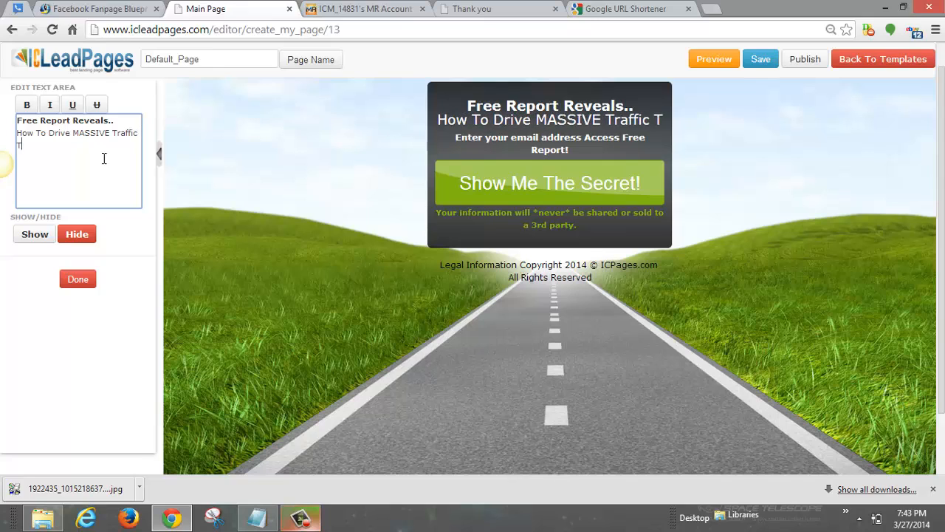
pyautogui.write('o Your Site Usin')
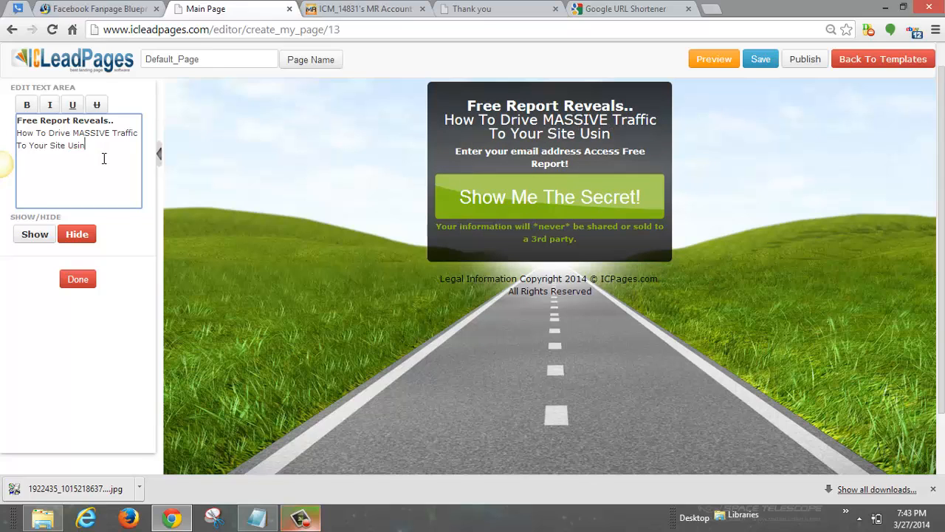
pyautogui.write('g FR')
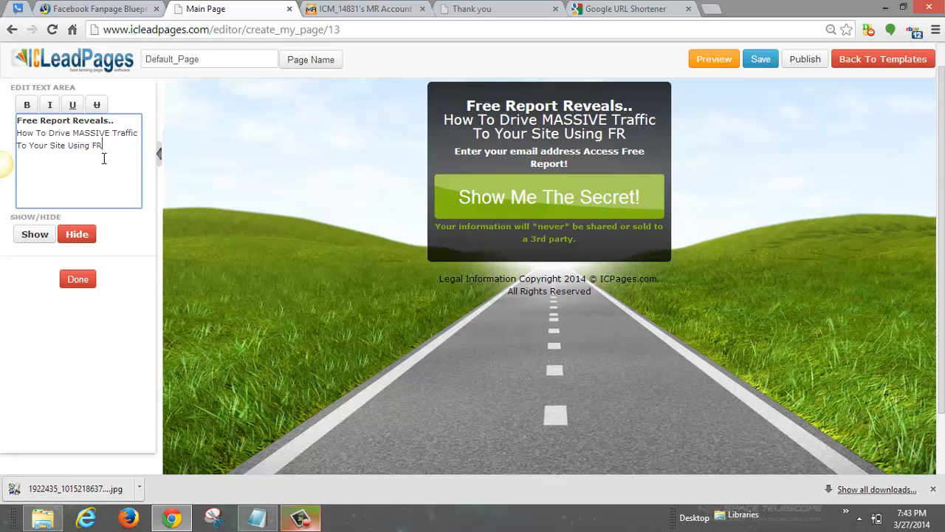
pyautogui.write('EE ')
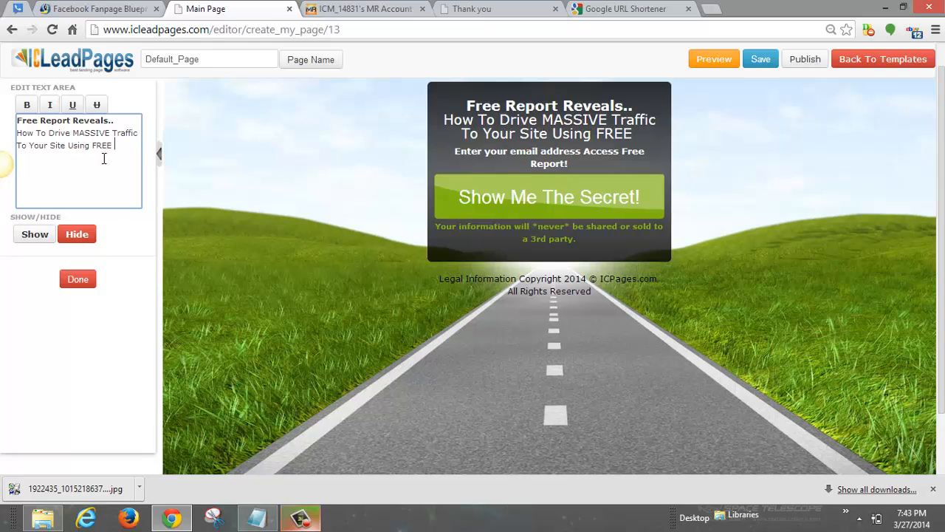
pyautogui.write('Facebook')
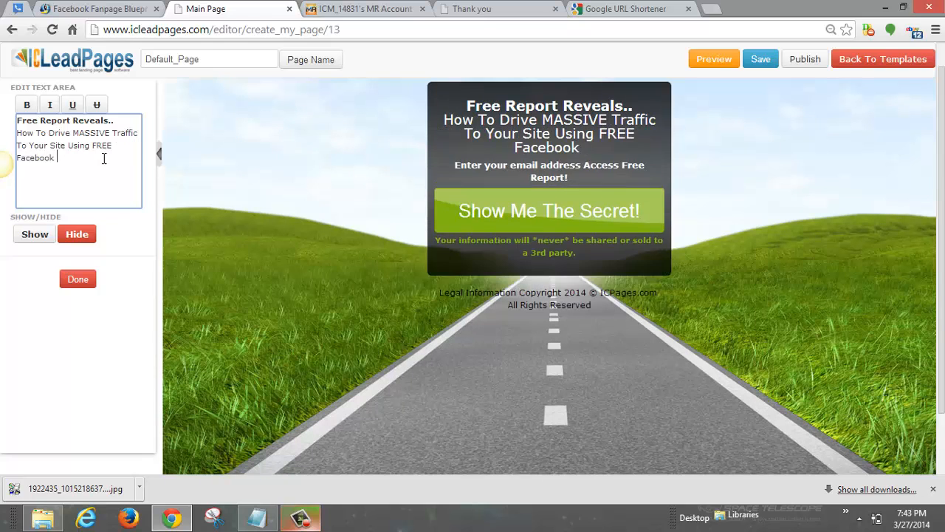
pyautogui.write(' F')
pyautogui.press('BackSpace')
pyautogui.write('FanPage Secrets')
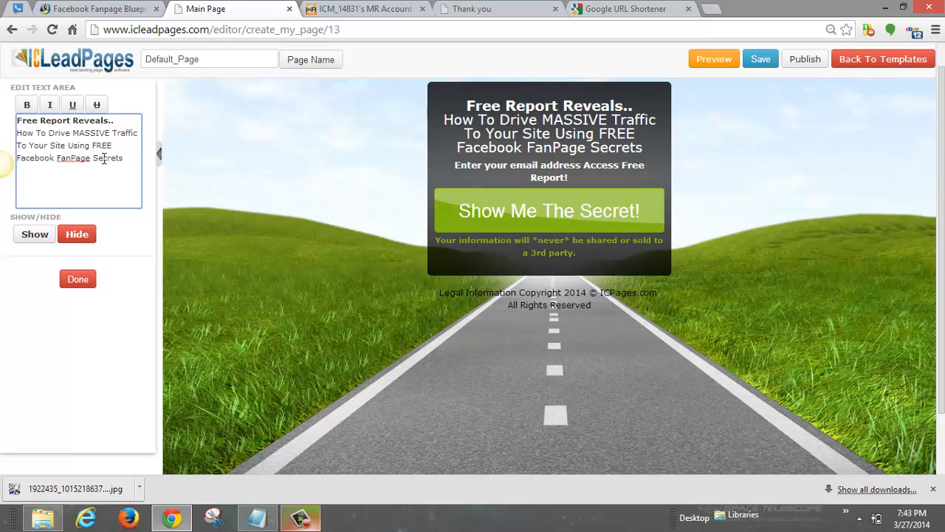
pyautogui.press('BackSpace')
pyautogui.write('!')
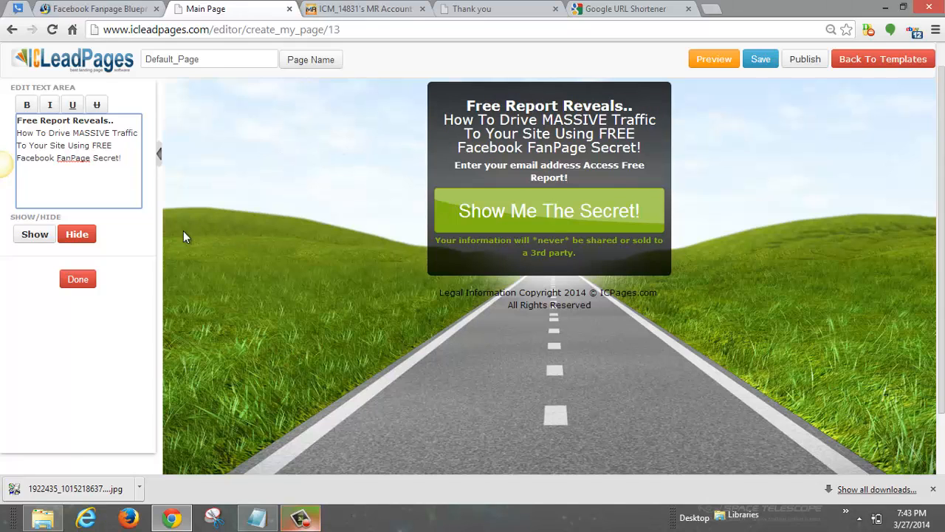
pyautogui.press('BackSpace')
pyautogui.press('BackSpace')
pyautogui.press('BackSpace')
pyautogui.press('BackSpace')
pyautogui.press('BackSpace')
pyautogui.press('BackSpace')
pyautogui.press('BackSpace')
pyautogui.press('BackSpace')
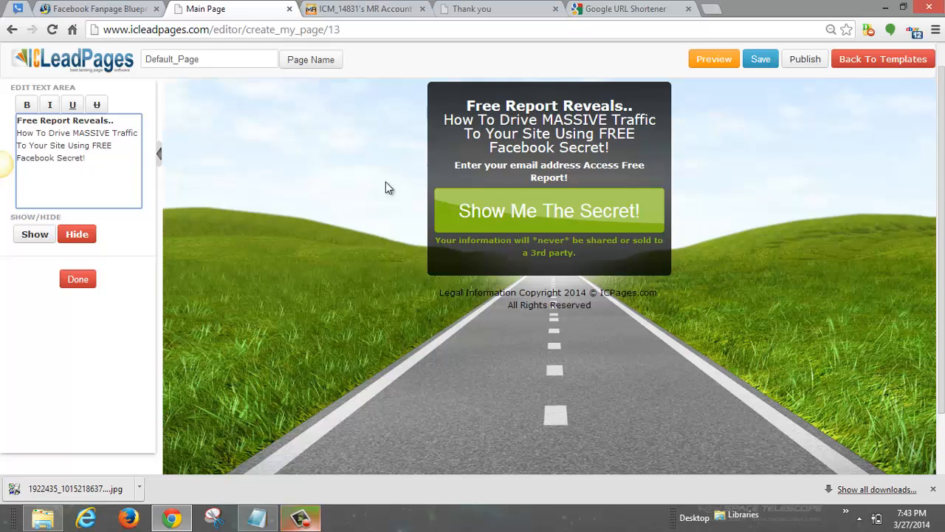
pyautogui.scroll(-1, 476, 248)
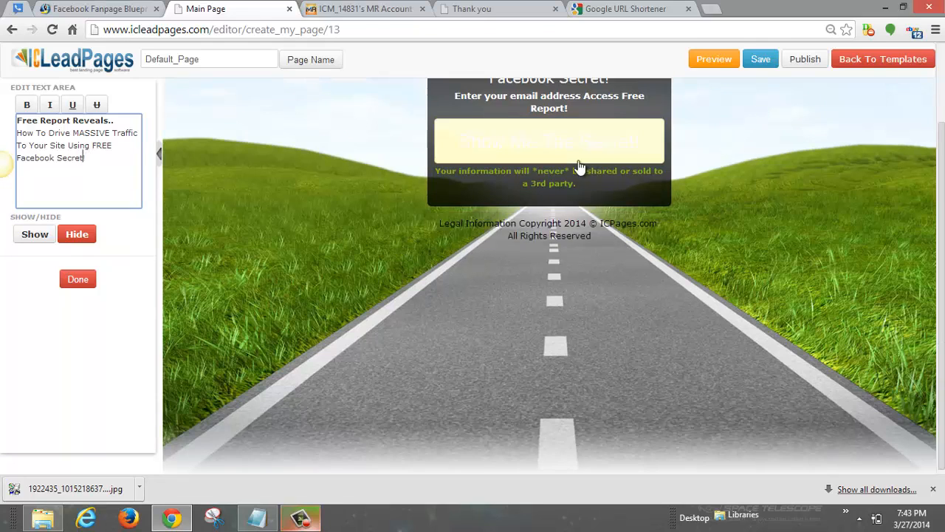
pyautogui.scroll(2, 325, 243)
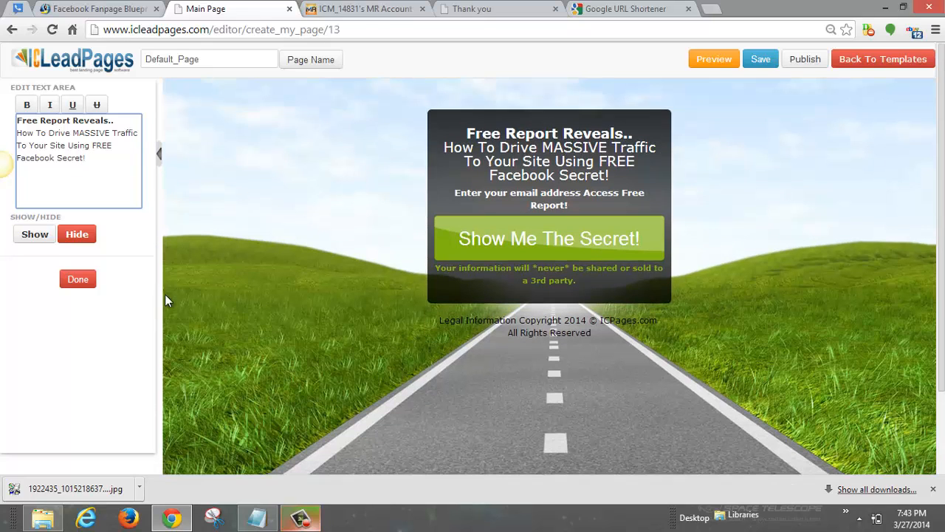
pyautogui.click(78, 279)
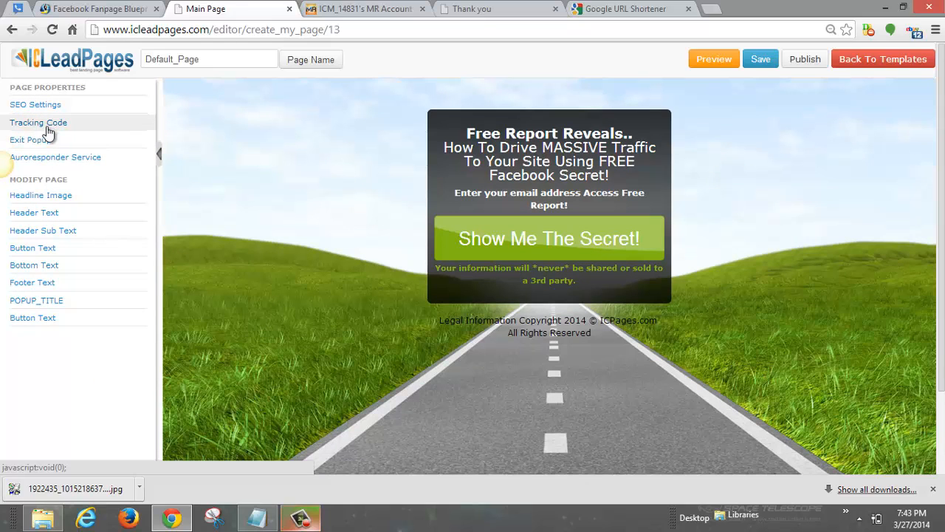
pyautogui.click(52, 129)
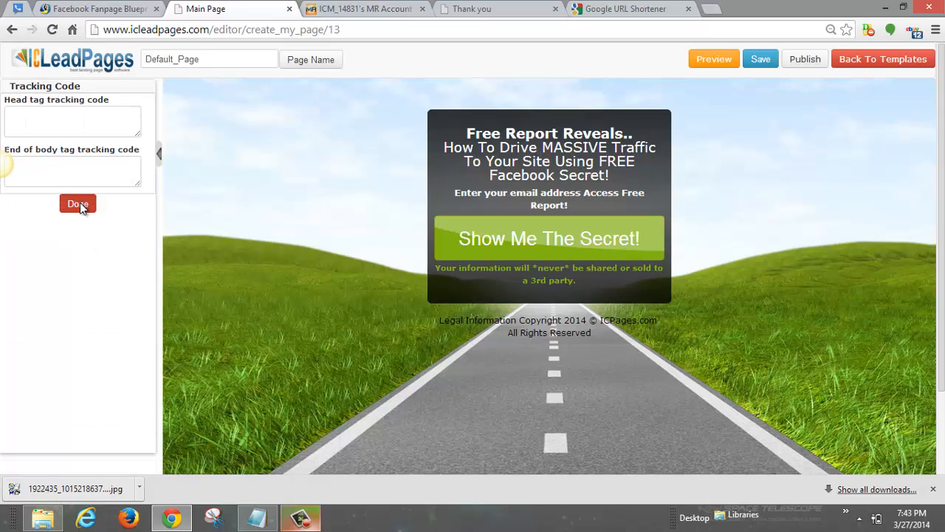
pyautogui.click(79, 202)
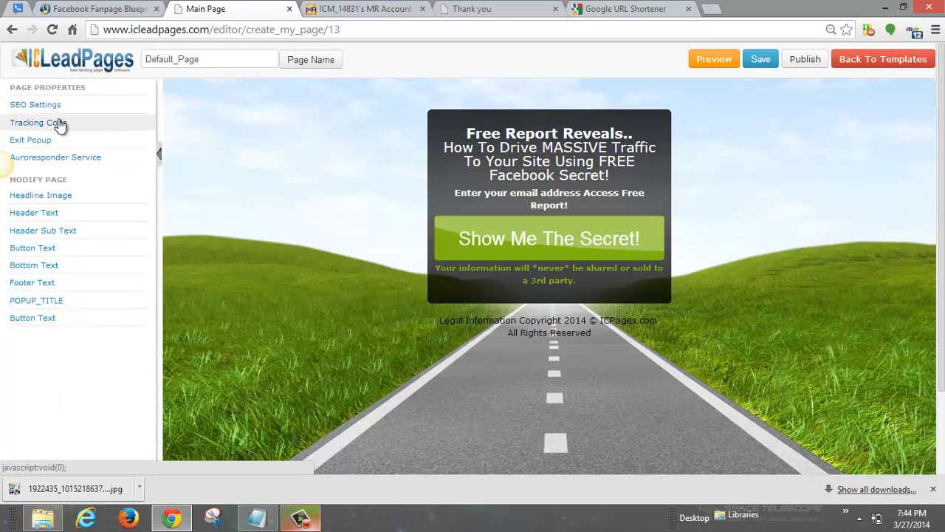
pyautogui.click(57, 122)
pyautogui.click(79, 203)
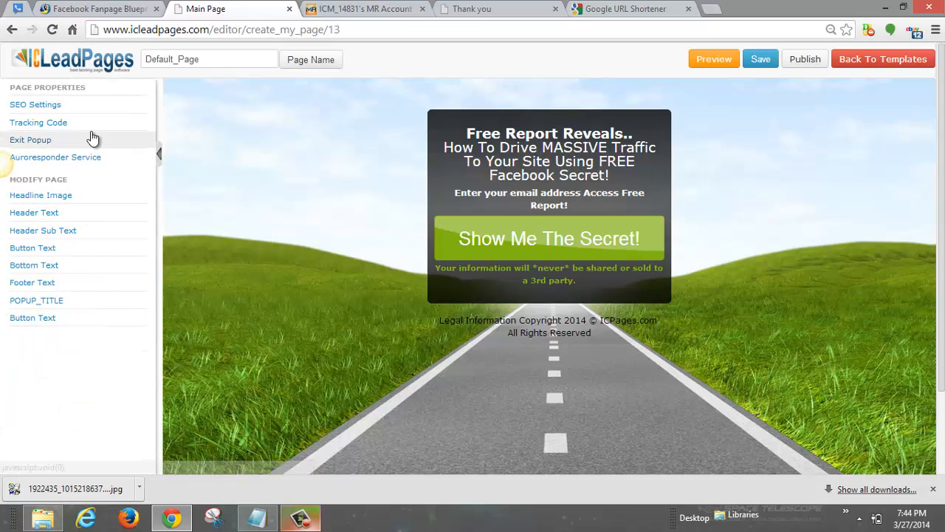
# Step: Open SEO Settings from Page Properties and put the cursor in the Page Title field
pyautogui.click(59, 108)
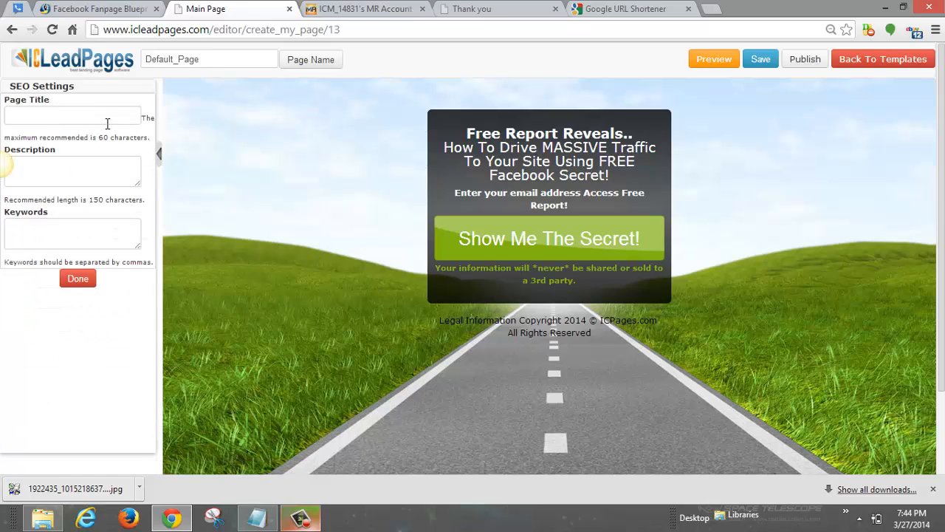
pyautogui.click(113, 118)
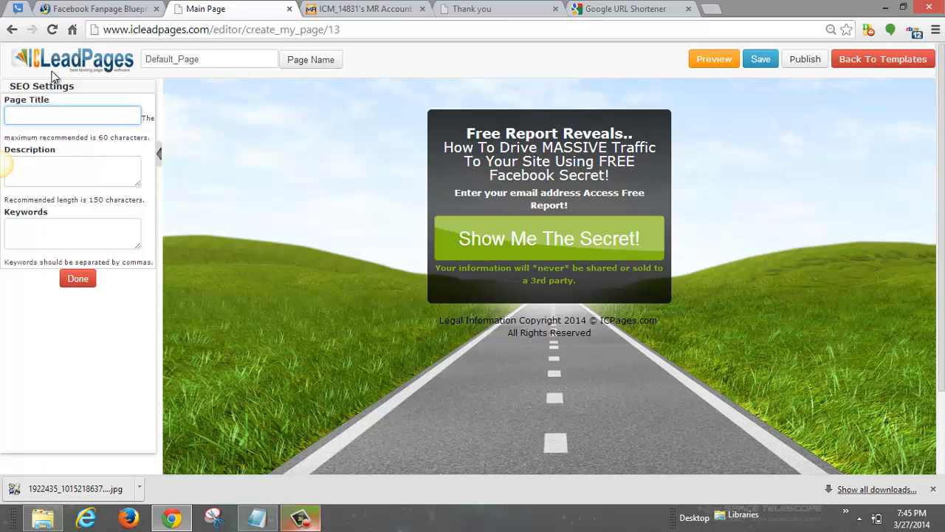
# Step: Close SEO Settings and save the opt-in page as a template
pyautogui.click(77, 281)
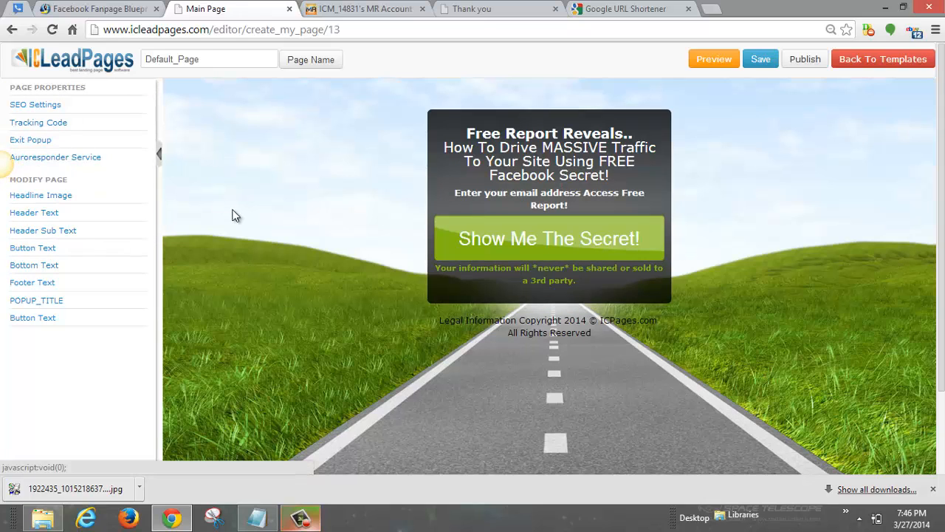
pyautogui.click(753, 65)
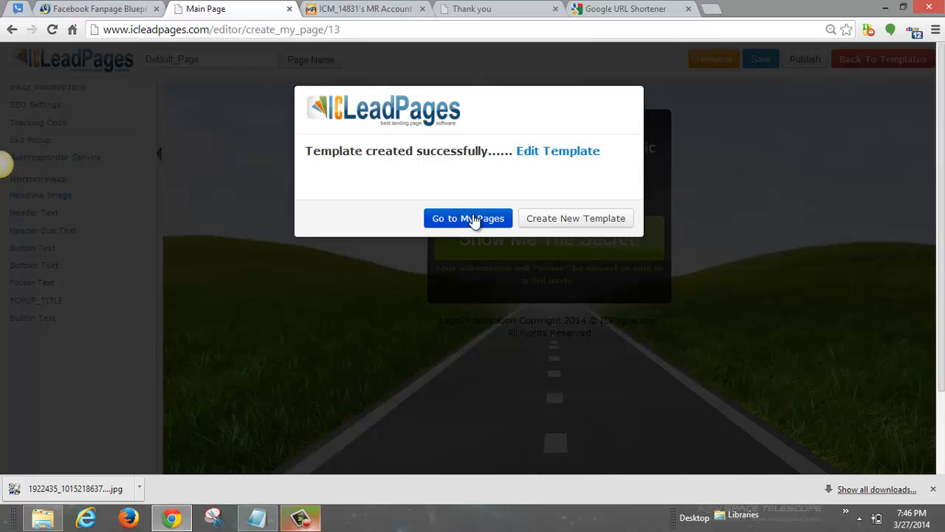
# Step: Open saved page 1391 live from the My Pages list
pyautogui.click(475, 220)
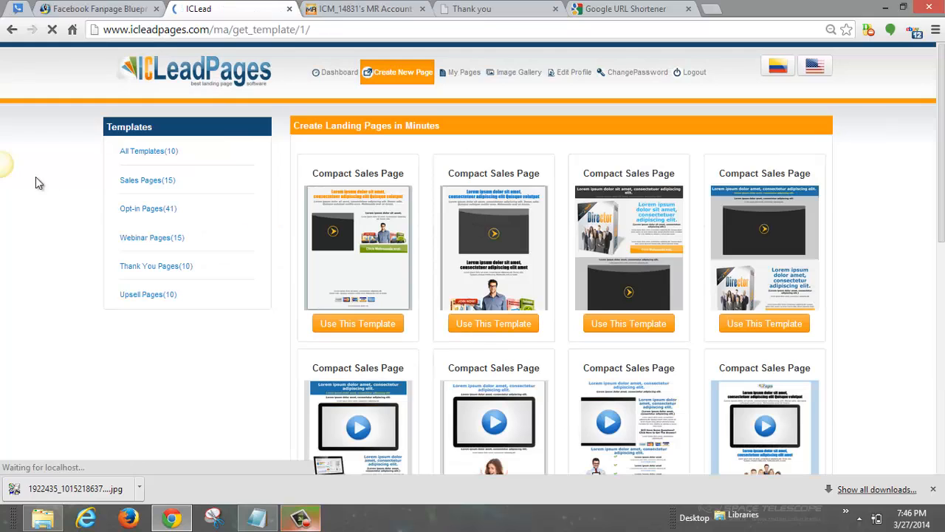
pyautogui.click(466, 79)
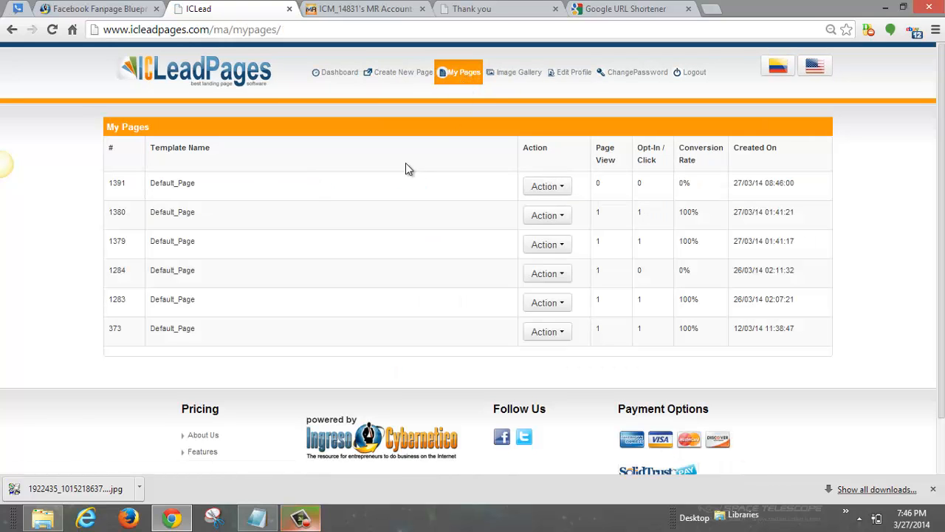
pyautogui.click(558, 189)
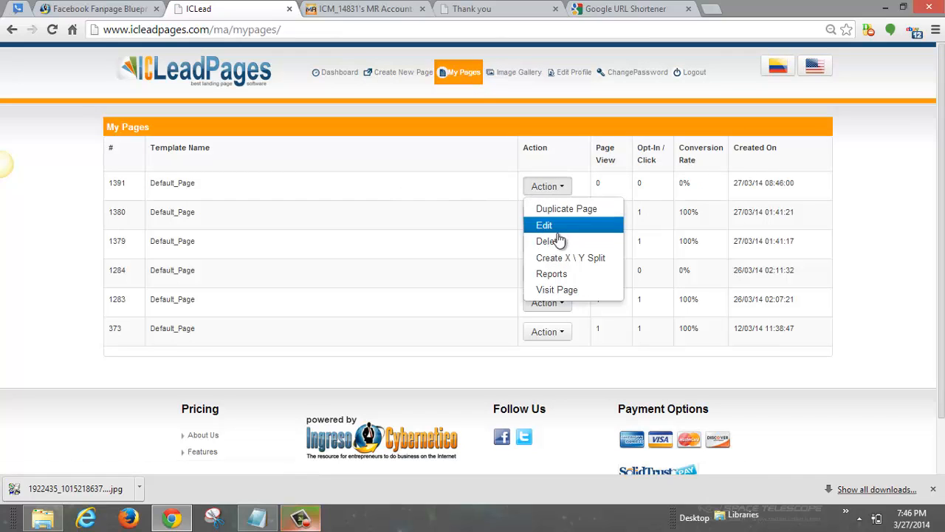
pyautogui.click(557, 290)
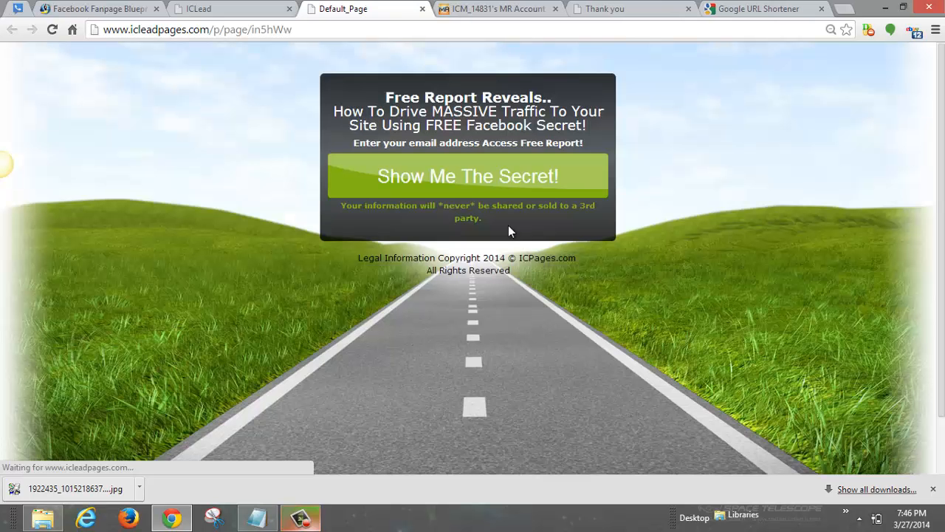
# Step: Submit a test e-mail address through the Show Me The Secret! sign-up popup
pyautogui.click(458, 178)
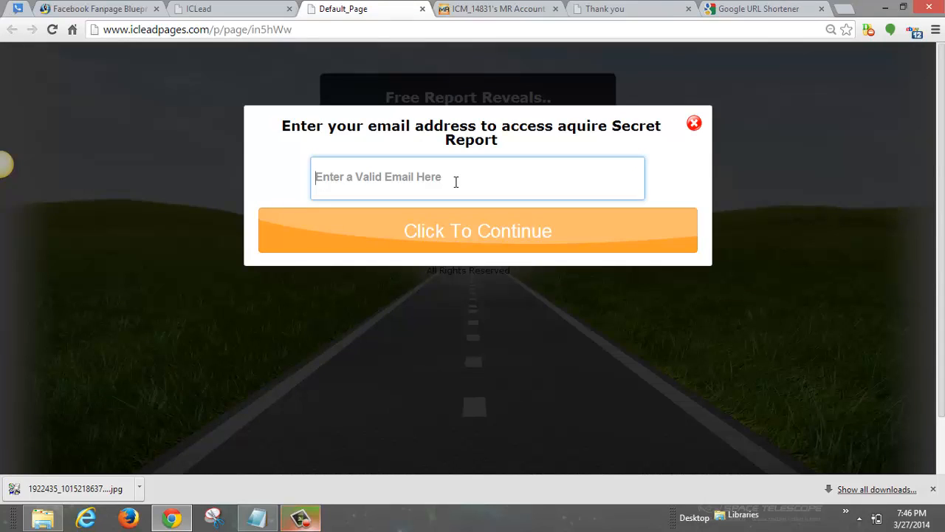
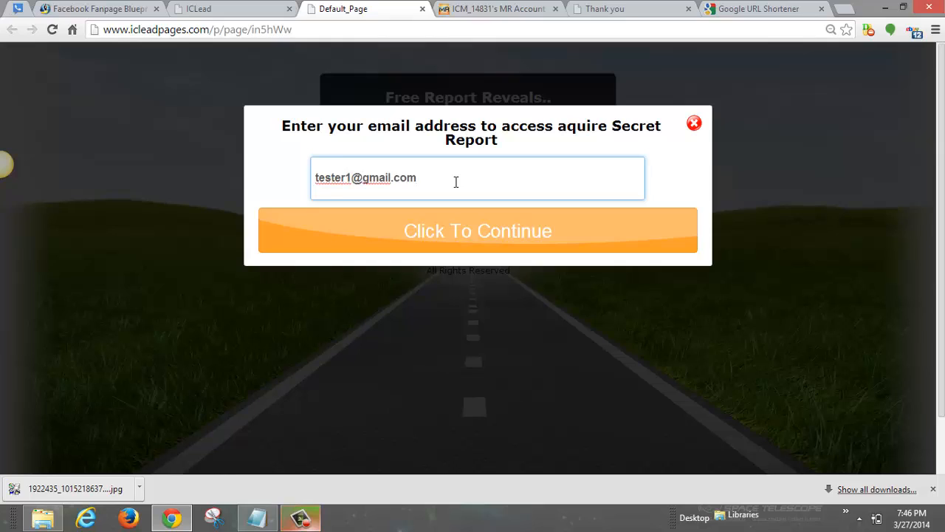
pyautogui.click(461, 234)
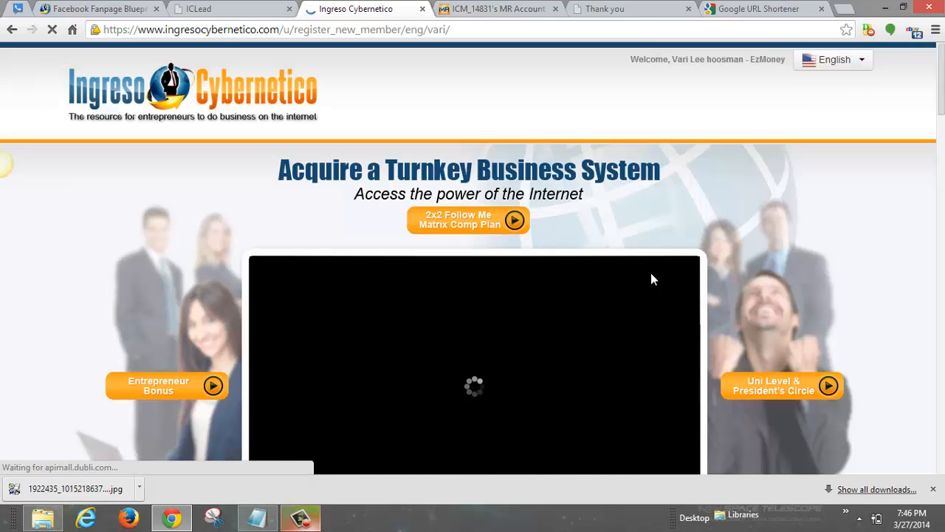
# Step: Pause the video and copy the Facebook Fanpage Blueprint offer page's web address
pyautogui.click(439, 284)
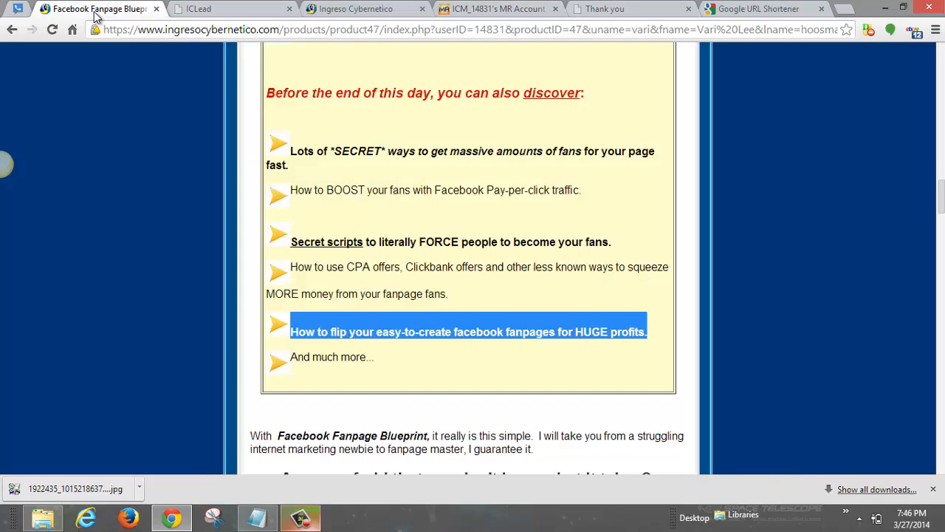
pyautogui.click(99, 11)
pyautogui.scroll(15, 418, 255)
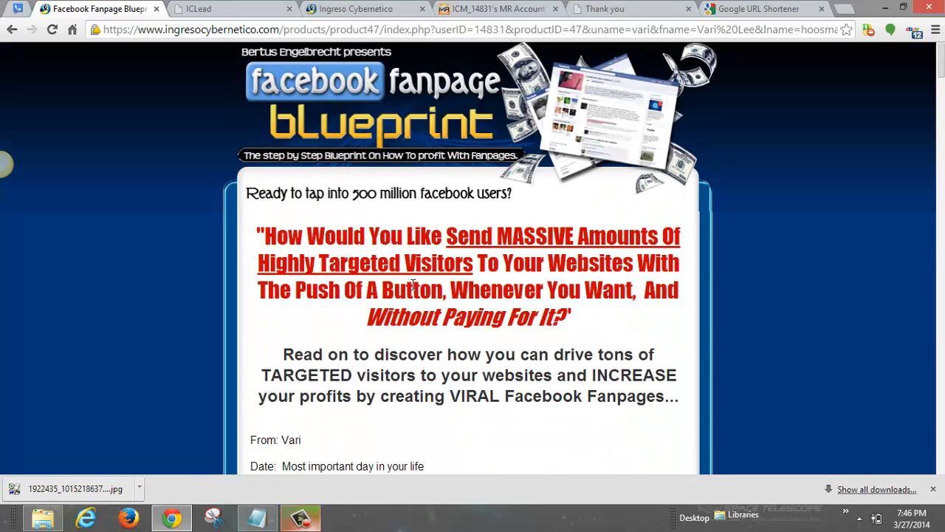
pyautogui.click(414, 29)
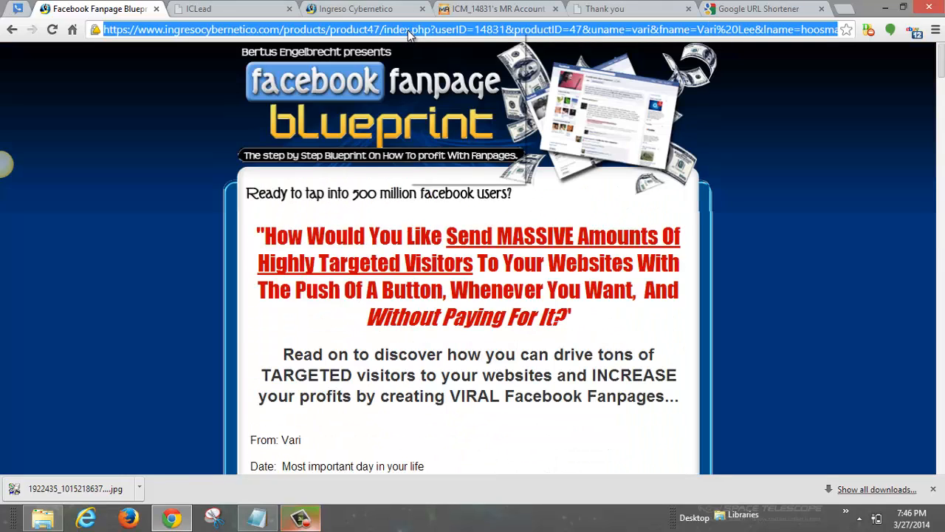
pyautogui.rightClick(408, 31)
pyautogui.click(447, 79)
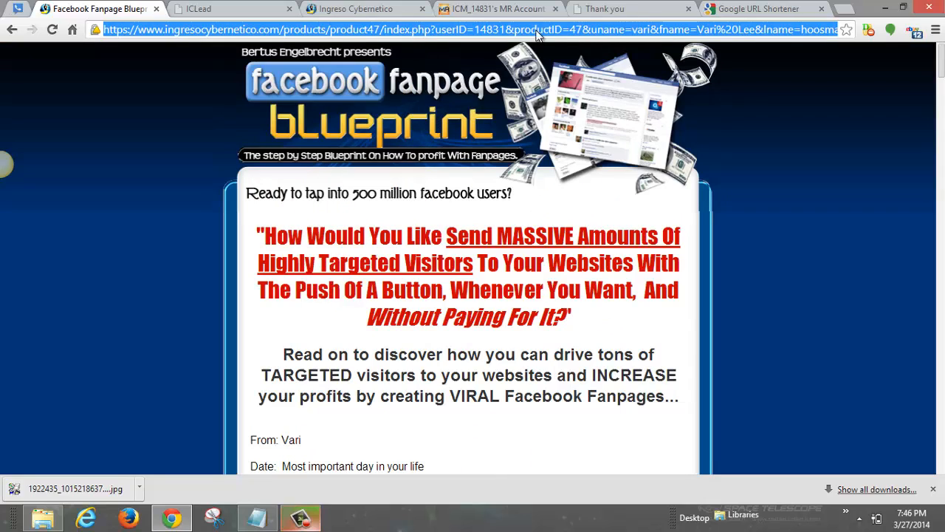
pyautogui.click(747, 13)
# Step: Shorten the pasted offer address to goo.gl/98ZmnG and copy the short link
pyautogui.click(110, 173)
pyautogui.tripleClick(110, 174)
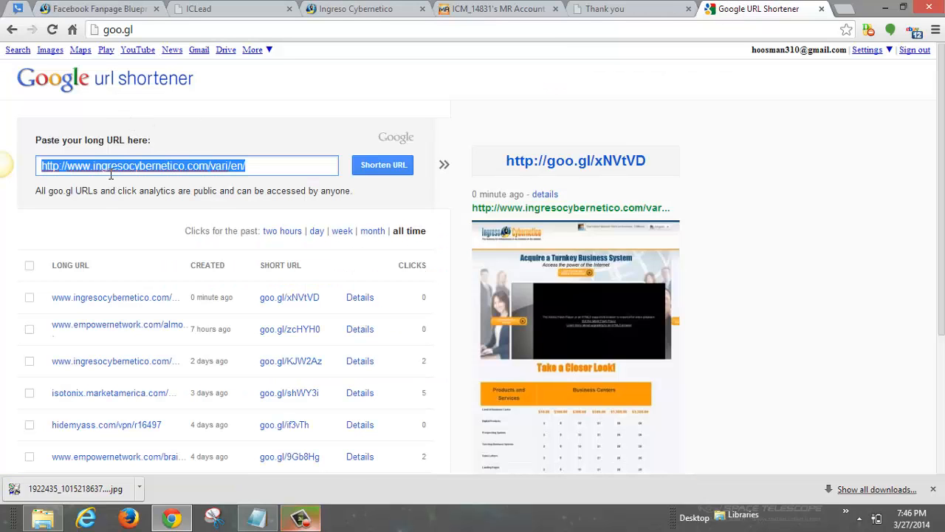
pyautogui.hotkey('ctrl', 'v')
pyautogui.press('Return')
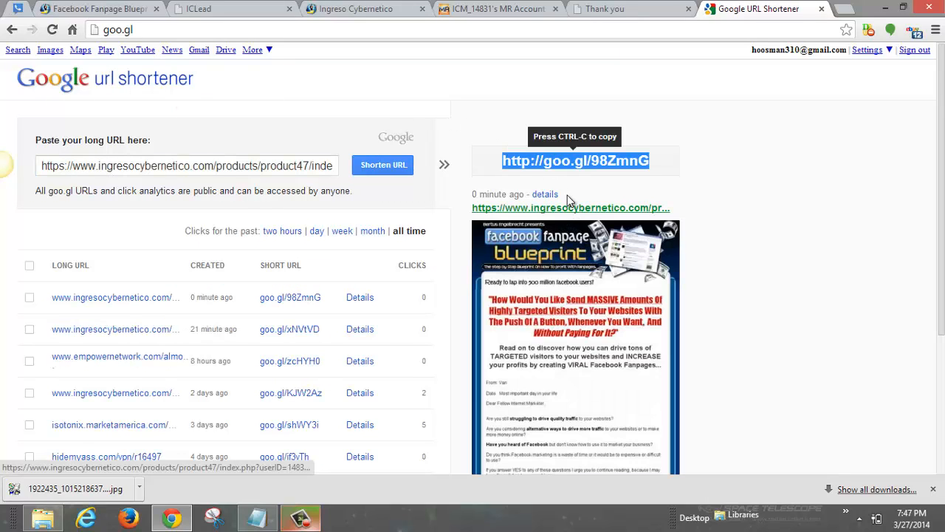
pyautogui.rightClick(577, 165)
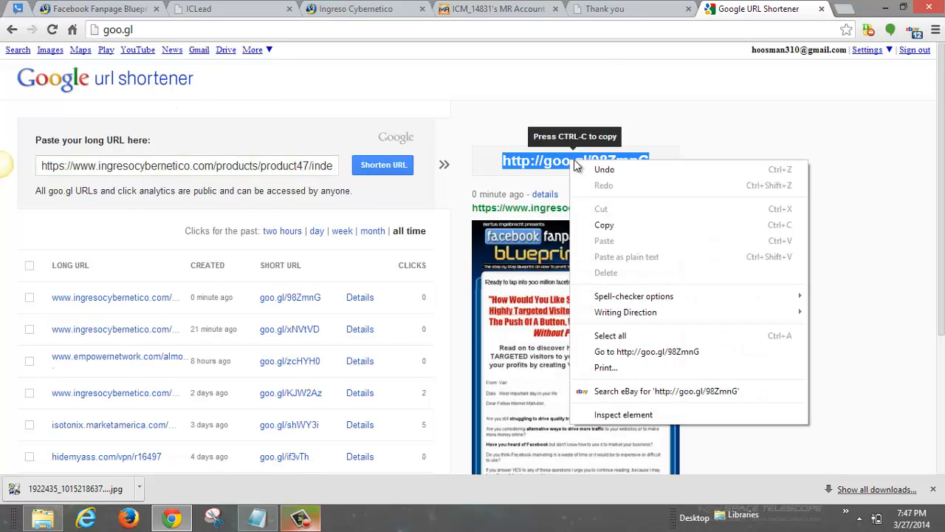
pyautogui.click(604, 225)
pyautogui.click(233, 9)
pyautogui.click(548, 191)
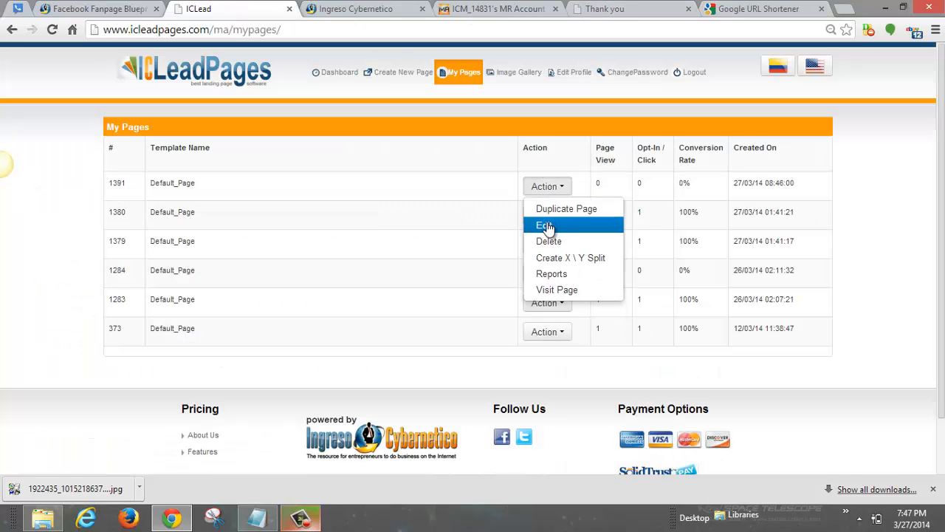
pyautogui.doubleClick(546, 226)
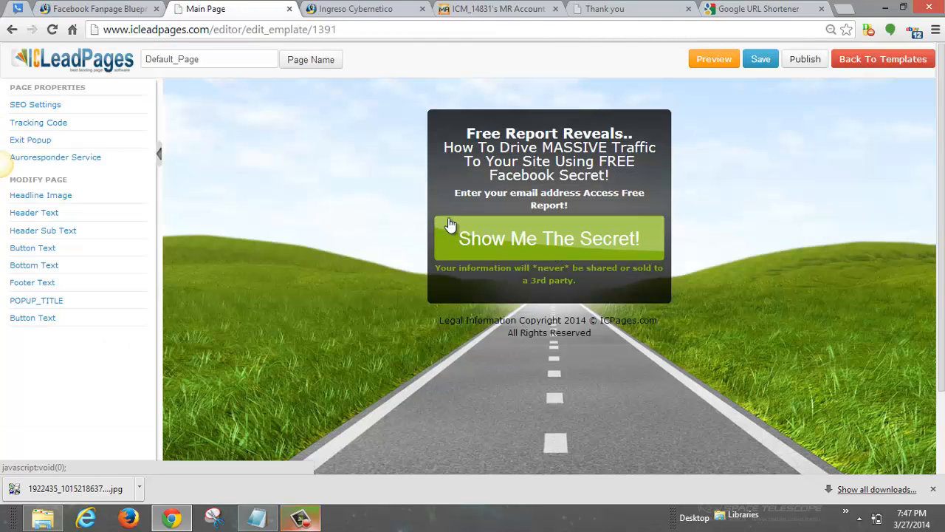
pyautogui.click(68, 166)
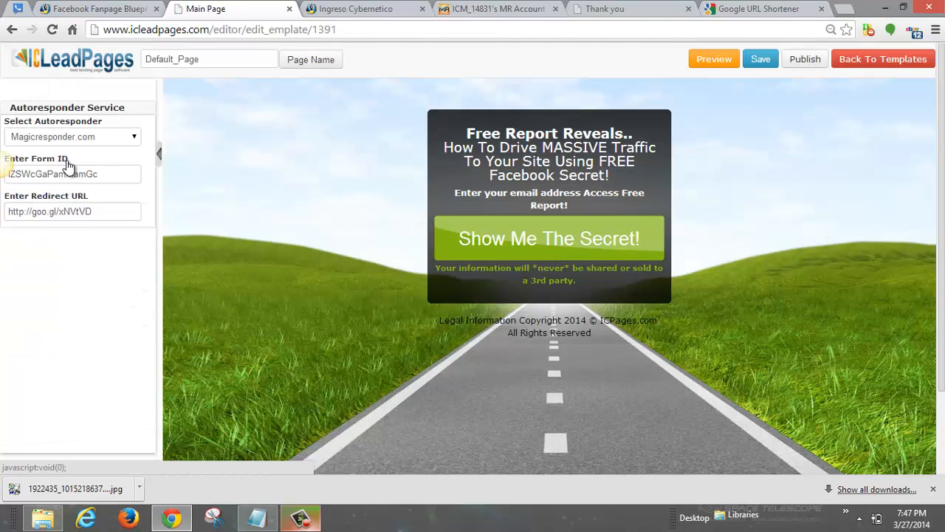
pyautogui.click(5, 186)
pyautogui.hotkey('ctrl', 'a')
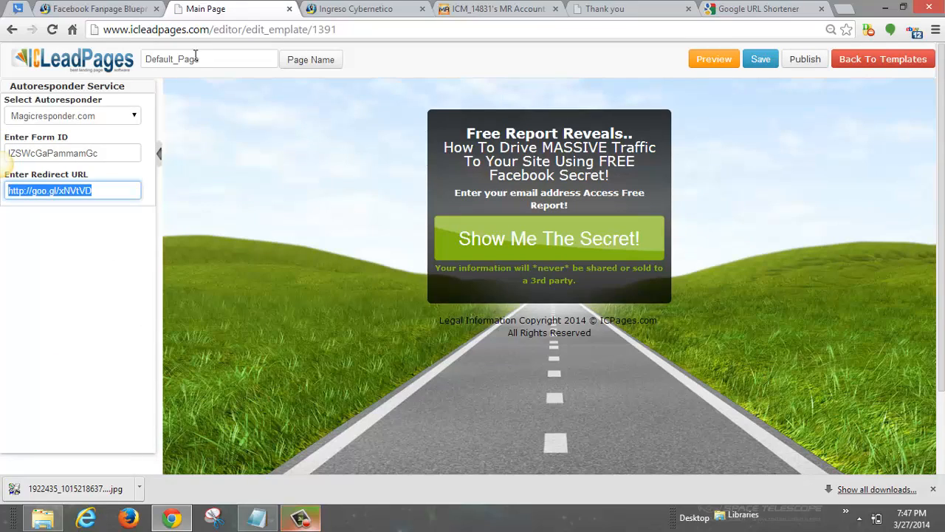
pyautogui.hotkey('ctrl', 'v')
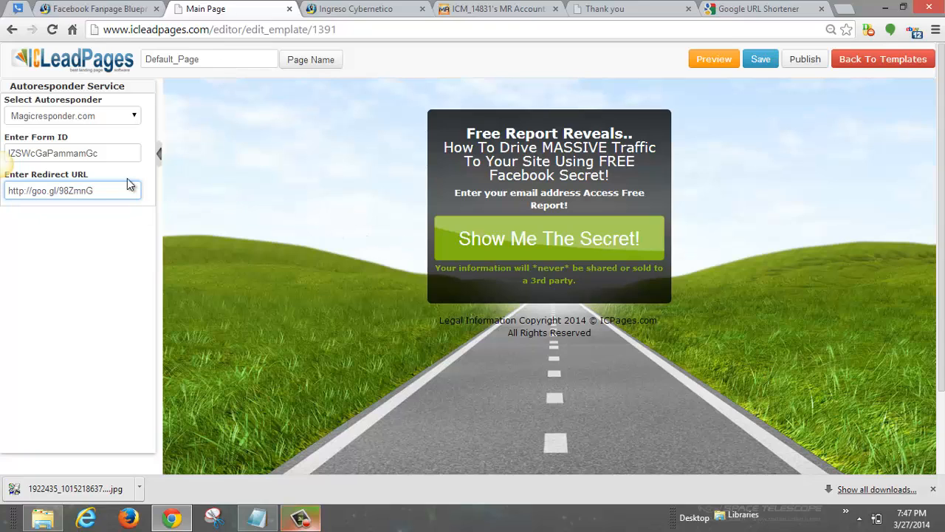
pyautogui.click(764, 65)
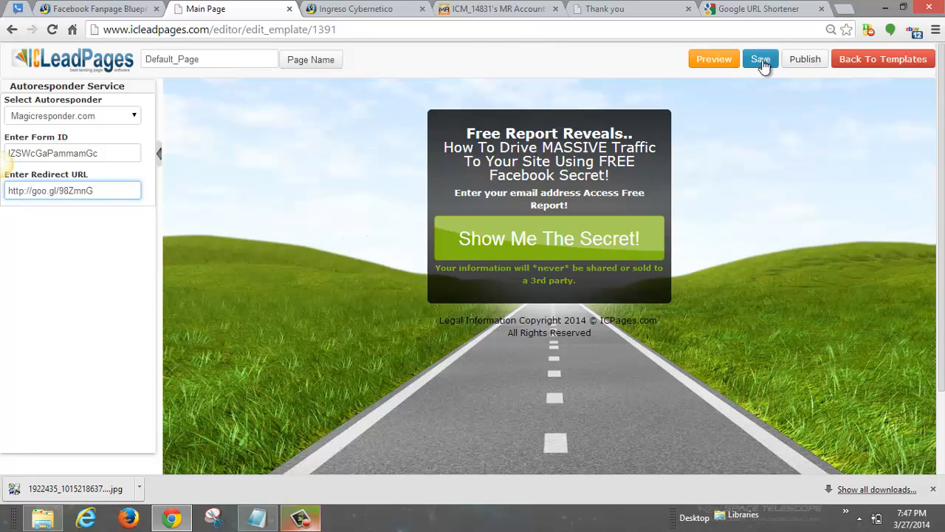
pyautogui.click(763, 65)
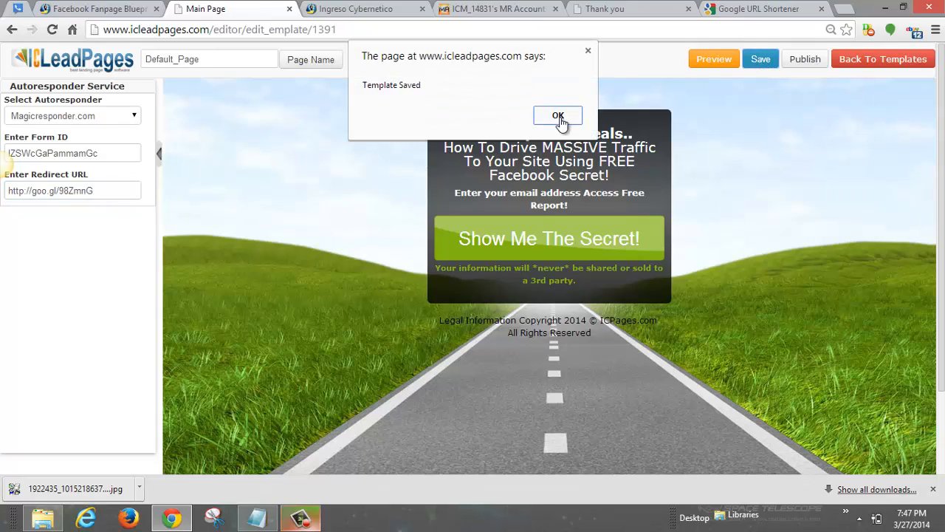
pyautogui.click(558, 118)
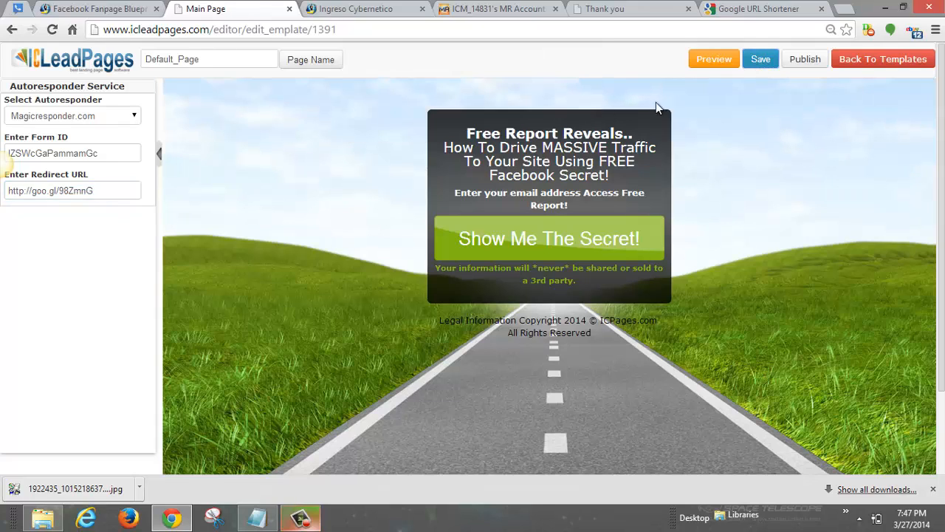
# Step: Preview the page, then open page 1391 live from My Pages
pyautogui.click(711, 59)
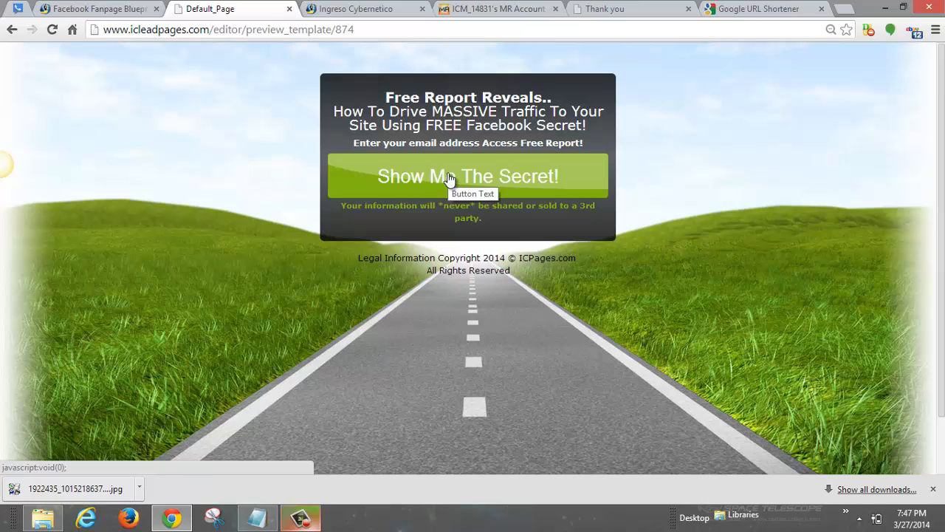
pyautogui.click(12, 30)
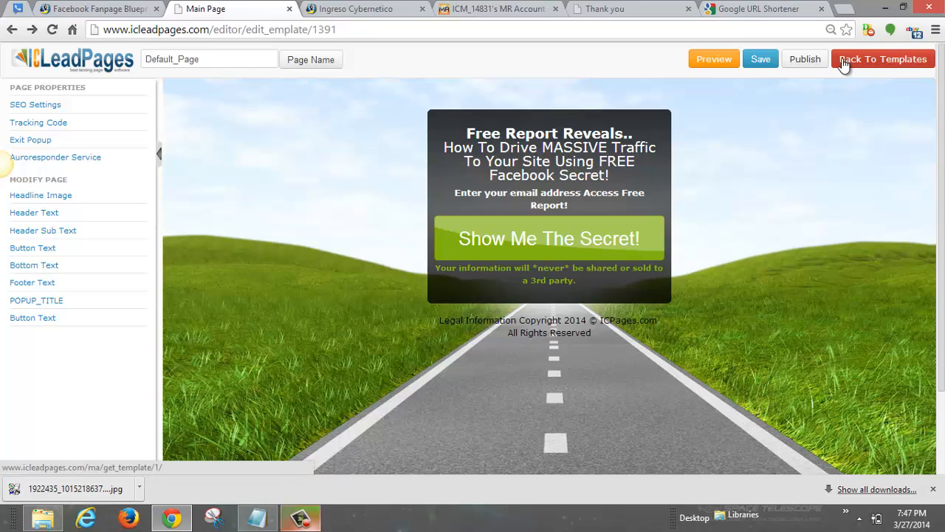
pyautogui.click(14, 31)
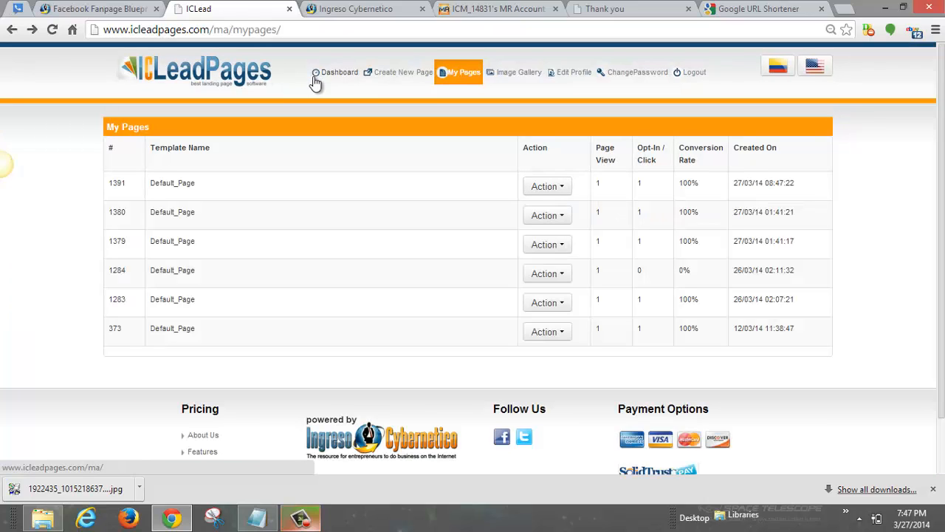
pyautogui.click(443, 80)
pyautogui.click(546, 186)
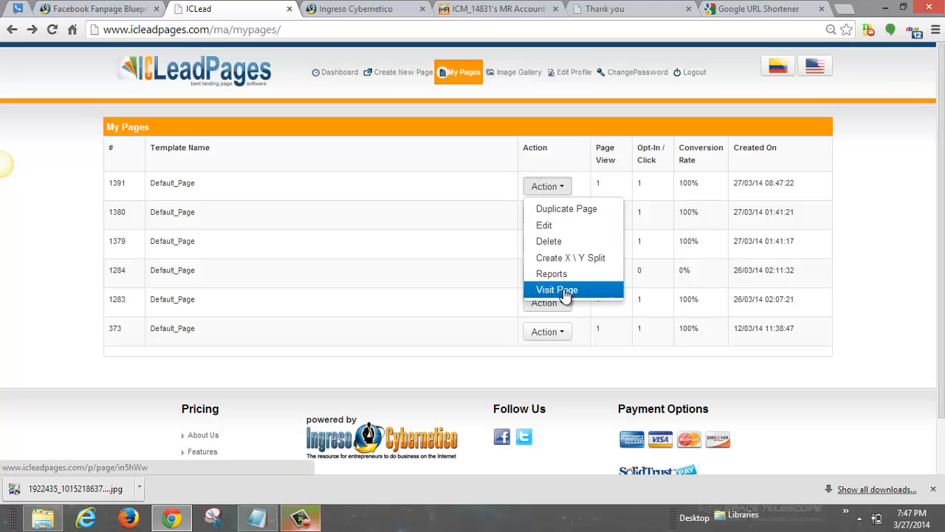
pyautogui.click(564, 289)
# Step: Submit a second test e-mail address through the sign-up popup
pyautogui.click(452, 177)
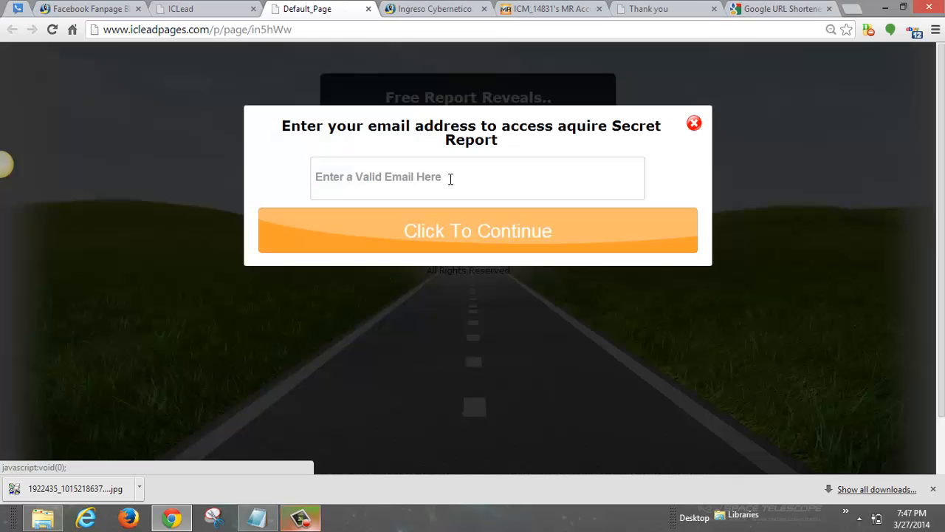
pyautogui.click(443, 187)
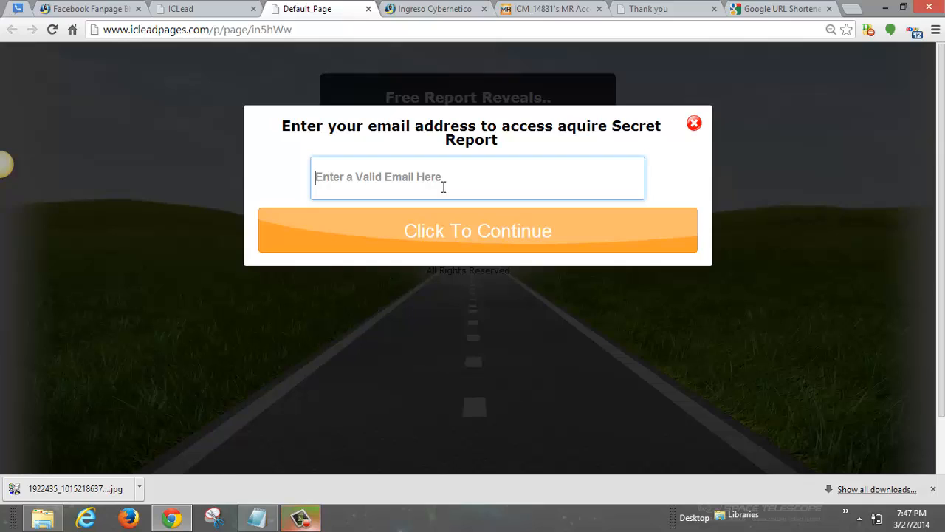
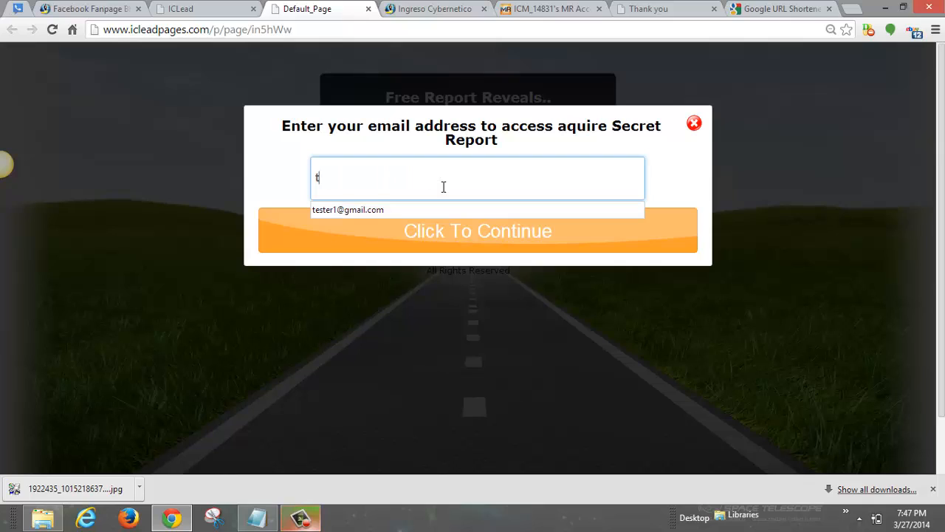
pyautogui.press('Down')
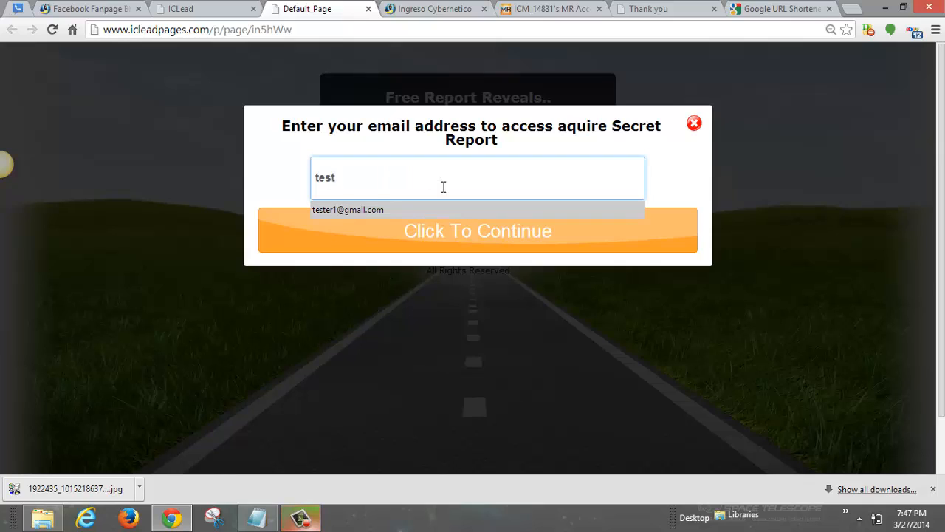
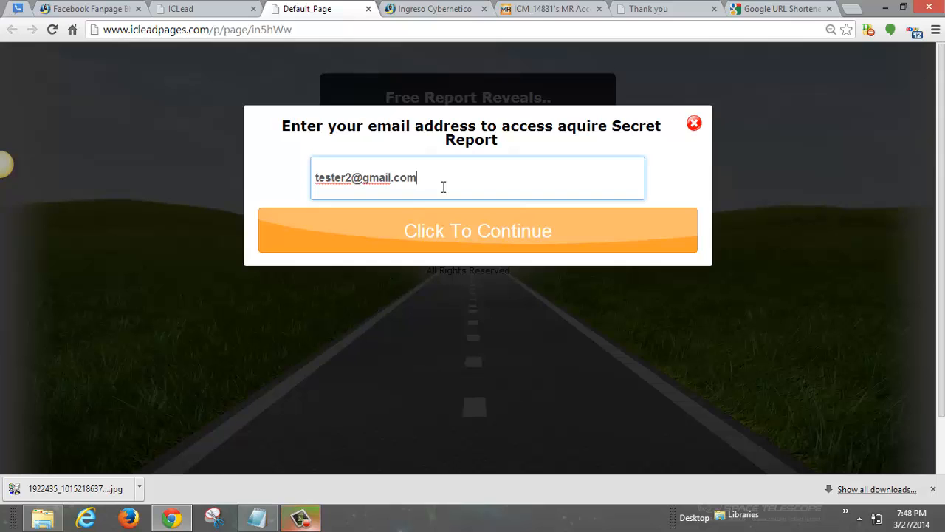
pyautogui.click(487, 237)
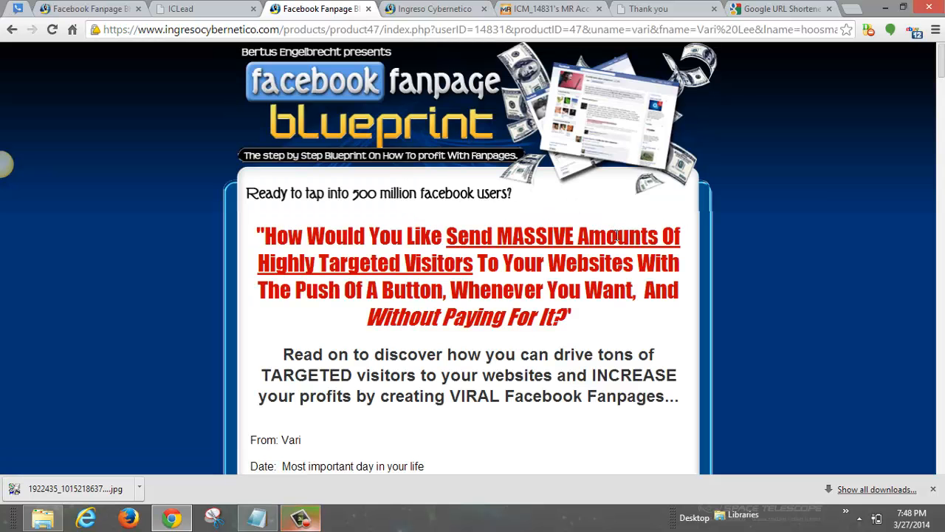
# Step: Click ORDER NOW on the sales page to open the $37.00 USD Facebook Fan Page Print order form
pyautogui.scroll(-10, 615, 237)
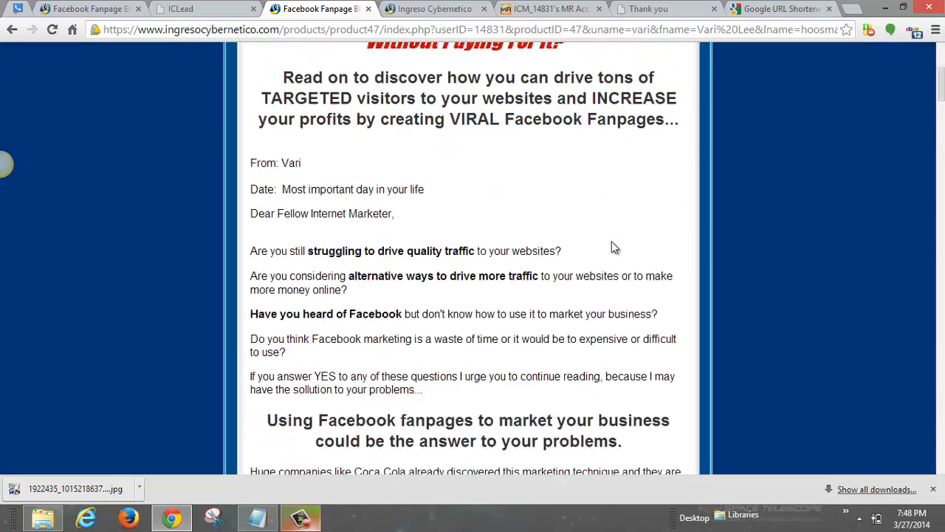
pyautogui.scroll(-20, 612, 241)
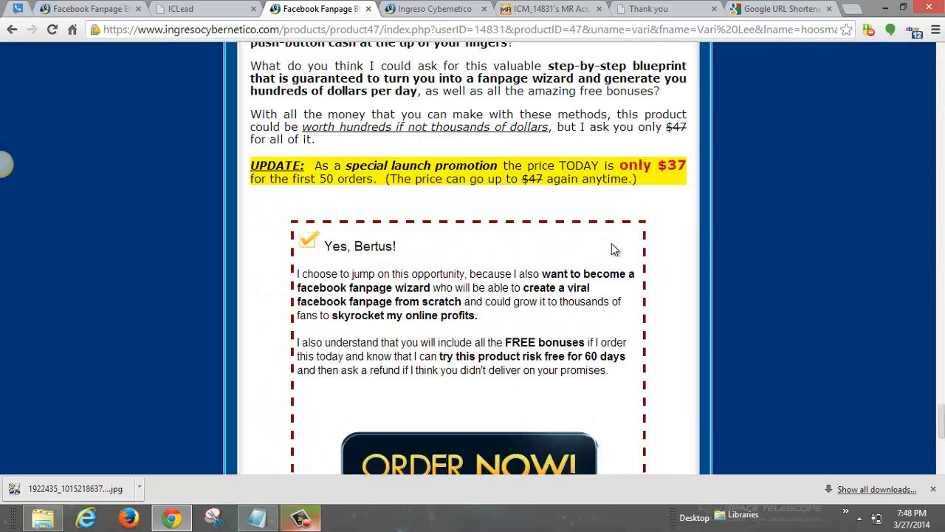
pyautogui.scroll(7, 609, 256)
pyautogui.scroll(-7, 466, 184)
pyautogui.scroll(1, 462, 186)
pyautogui.scroll(1, 462, 186)
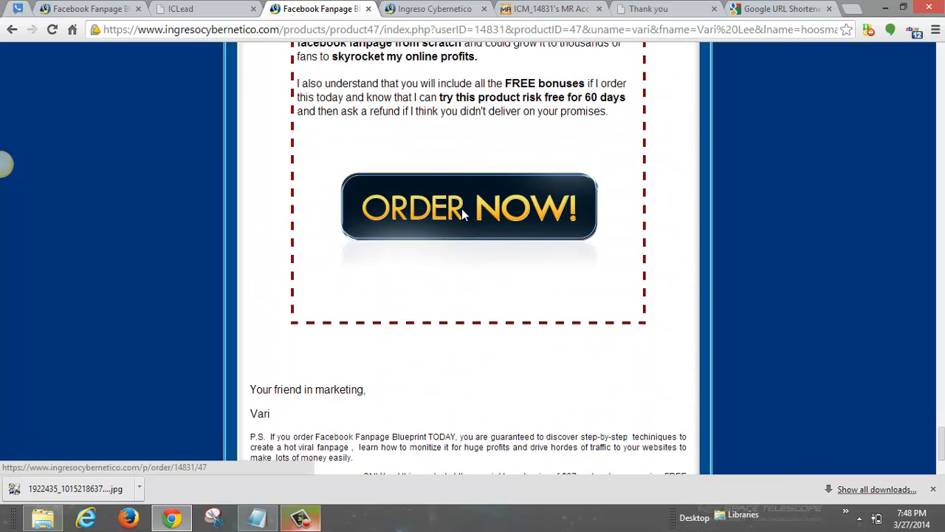
pyautogui.click(461, 208)
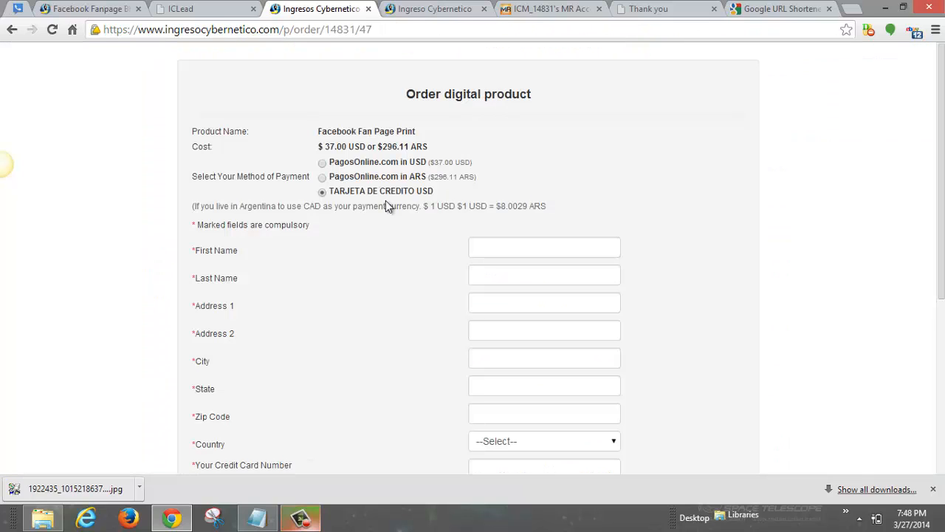
pyautogui.scroll(-4, 305, 214)
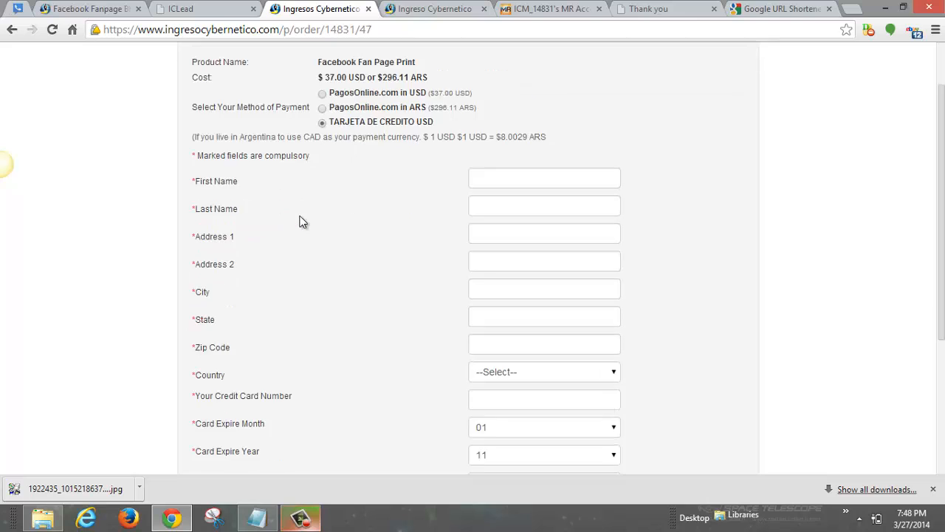
pyautogui.scroll(4, 304, 214)
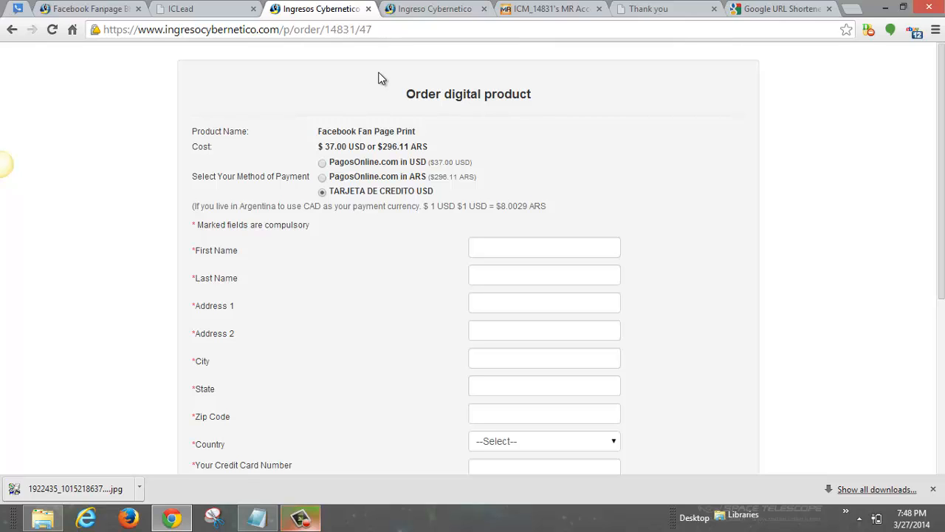
pyautogui.moveTo(324, 148); pyautogui.dragTo(346, 151)
pyautogui.click(279, 125)
# Step: Reload and close the logged-out Magic Responder tab, then go back to Digital Products
pyautogui.click(550, 9)
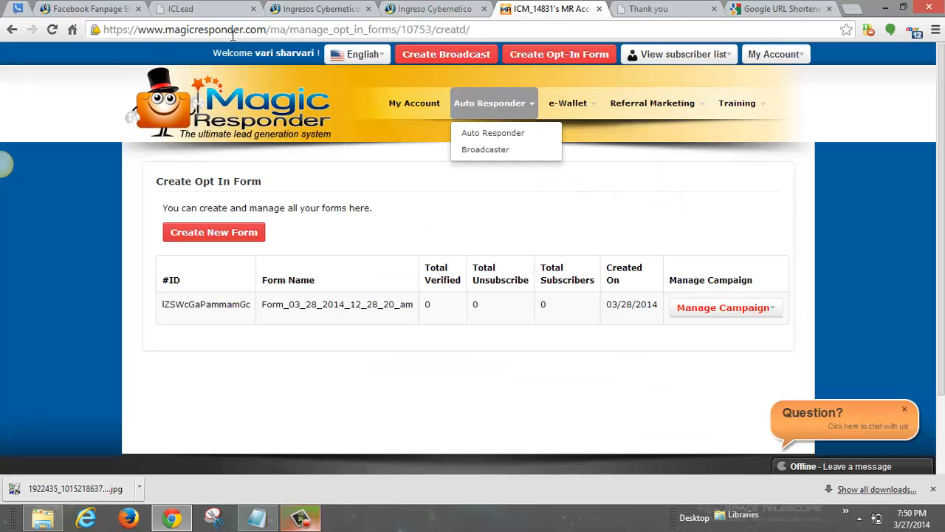
pyautogui.click(54, 29)
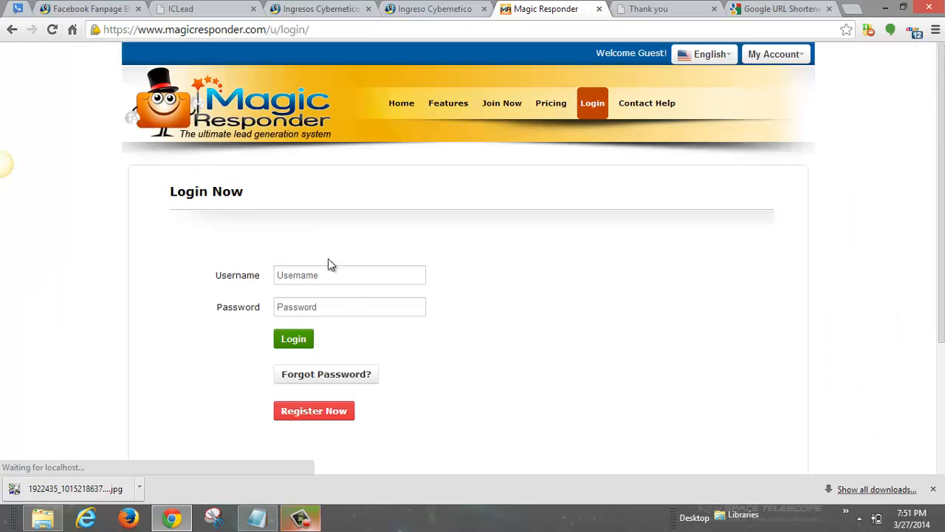
pyautogui.click(599, 9)
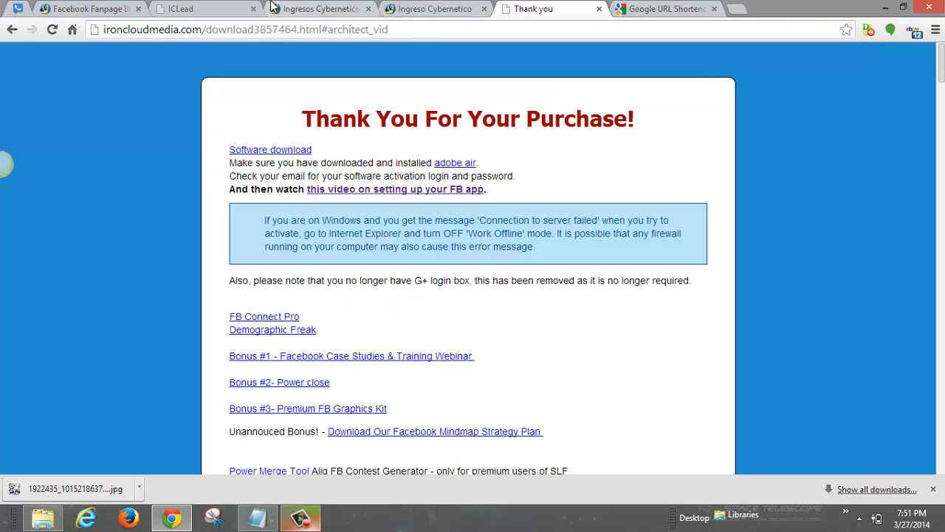
pyautogui.click(213, 10)
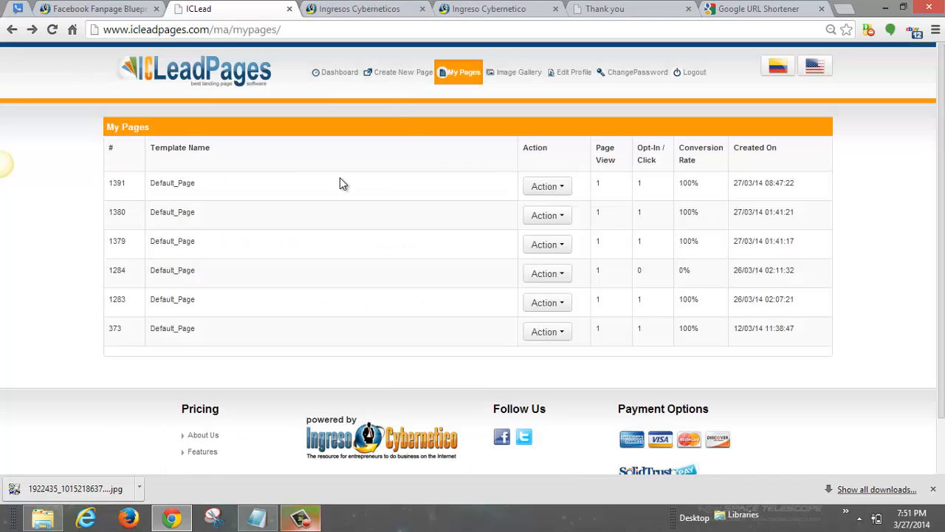
pyautogui.click(369, 9)
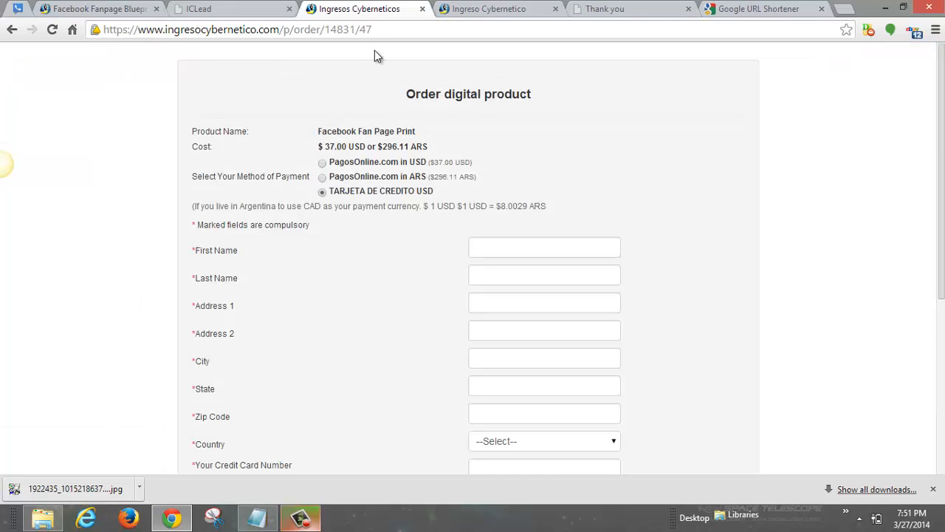
pyautogui.click(118, 9)
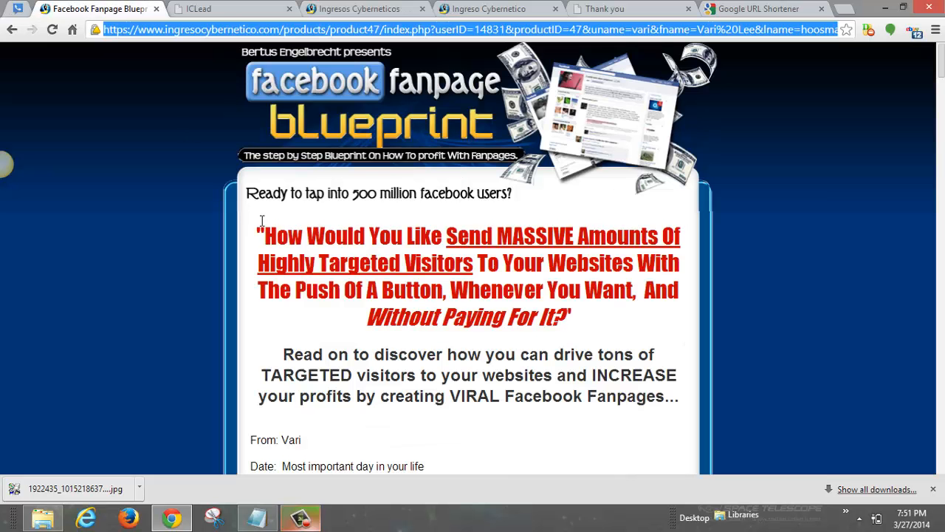
pyautogui.click(12, 29)
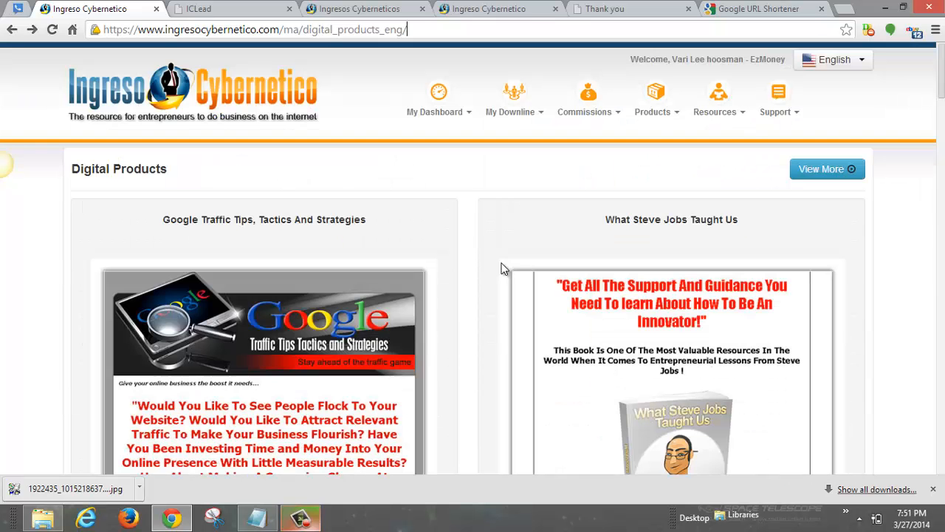
# Step: Check the My Downline menu, then bring up Notepad with the saved form ID
pyautogui.click(522, 108)
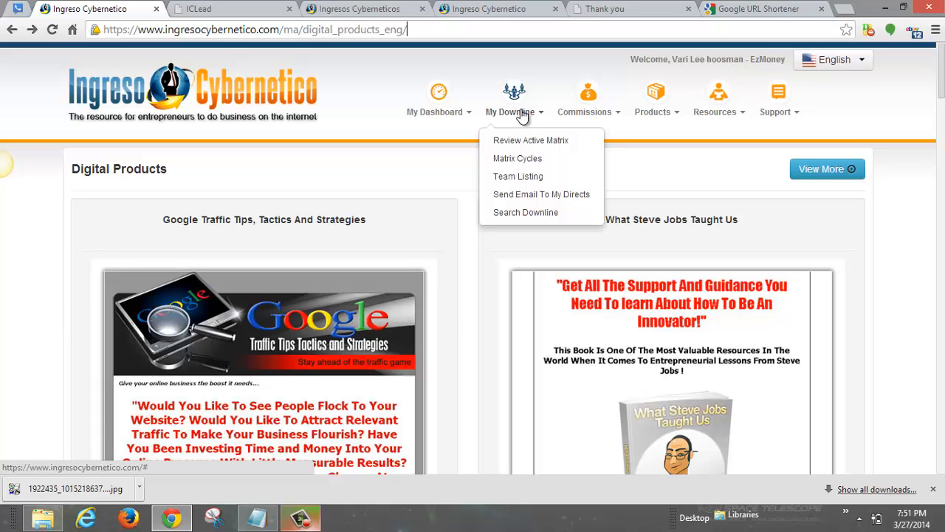
pyautogui.click(259, 520)
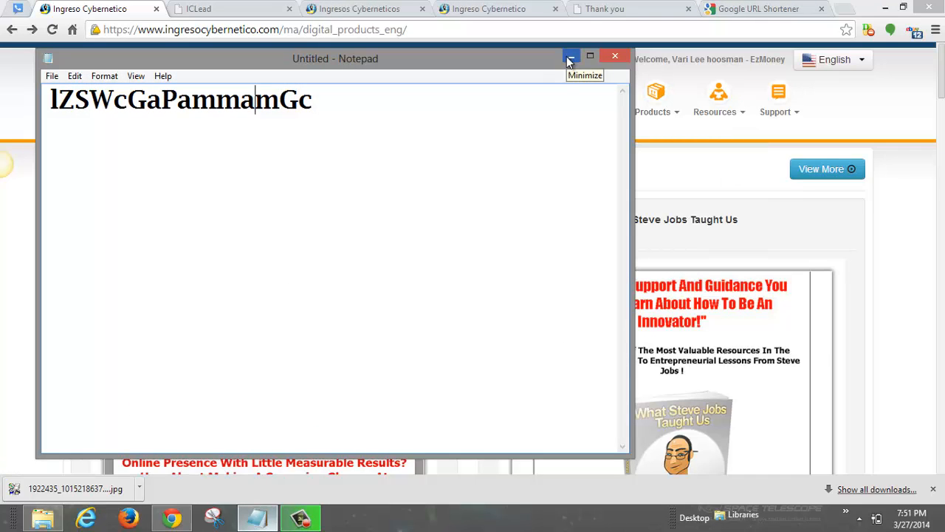
# Step: Below the form ID, type 'Today was an amazing day! I finally started getting leads…for free!!!'
pyautogui.press('Right')
pyautogui.press('Right')
pyautogui.press('Right')
pyautogui.press('Return')
pyautogui.press('Return')
pyautogui.write('To')
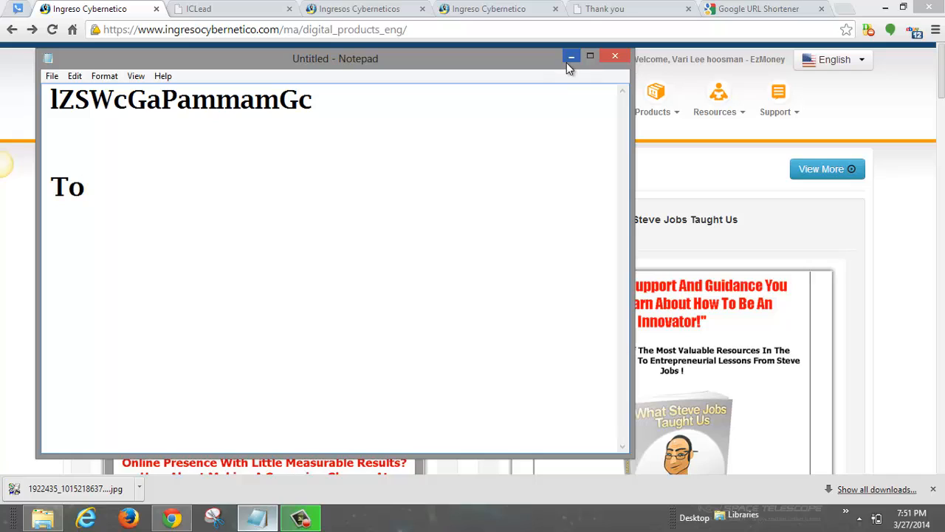
pyautogui.write('day was an ama')
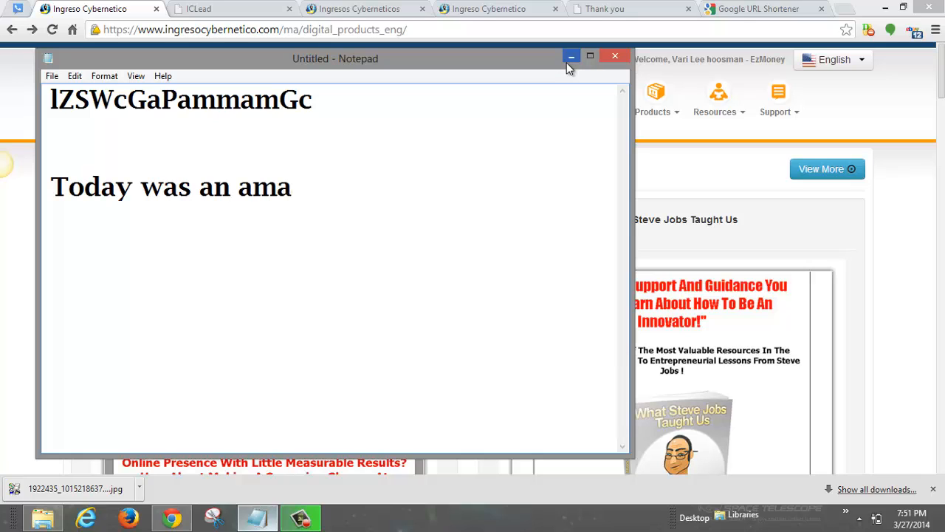
pyautogui.write('zing ')
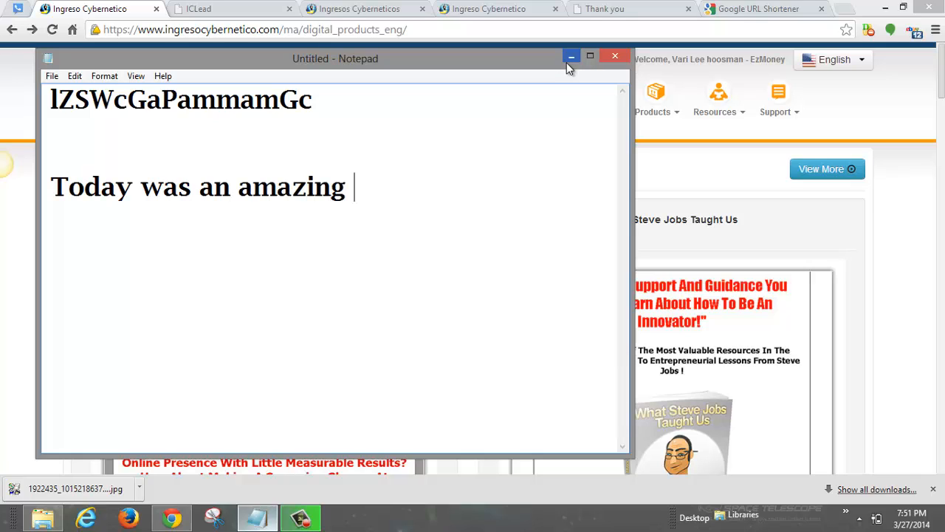
pyautogui.write('day!')
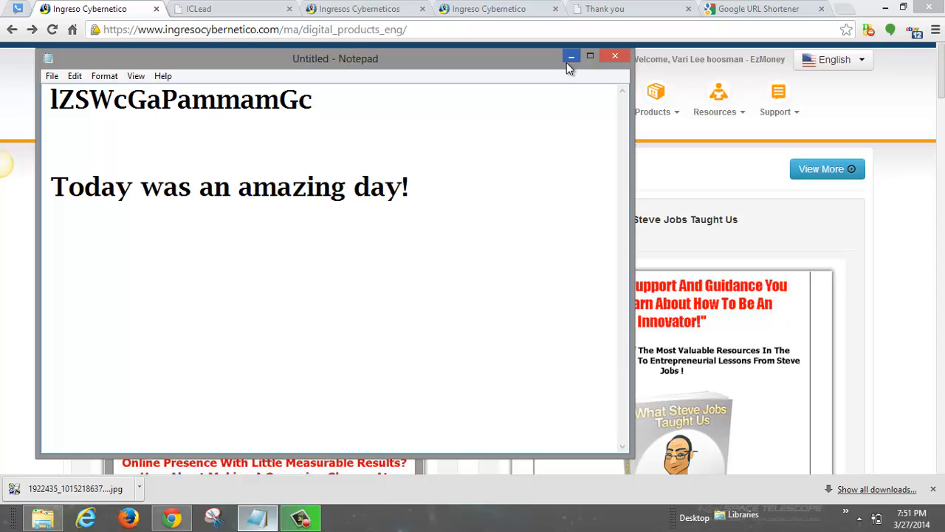
pyautogui.write(' I finall')
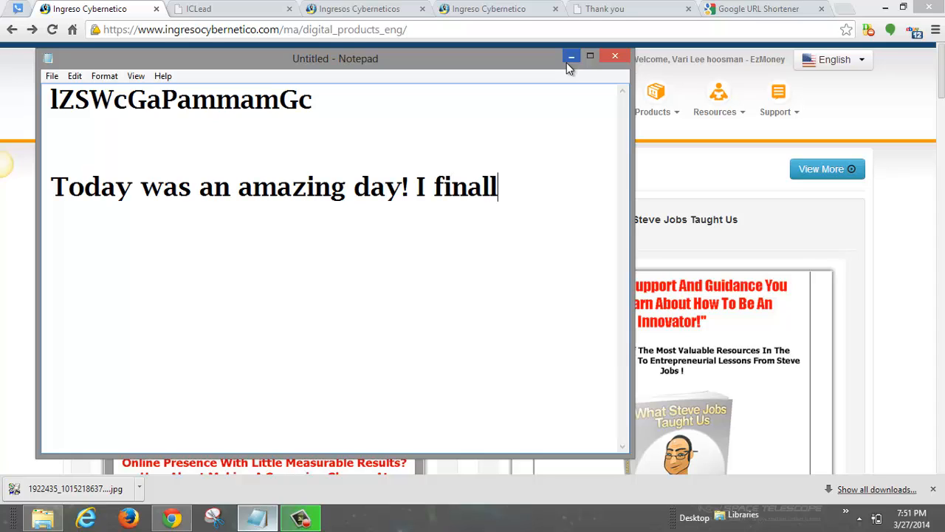
pyautogui.write('y started')
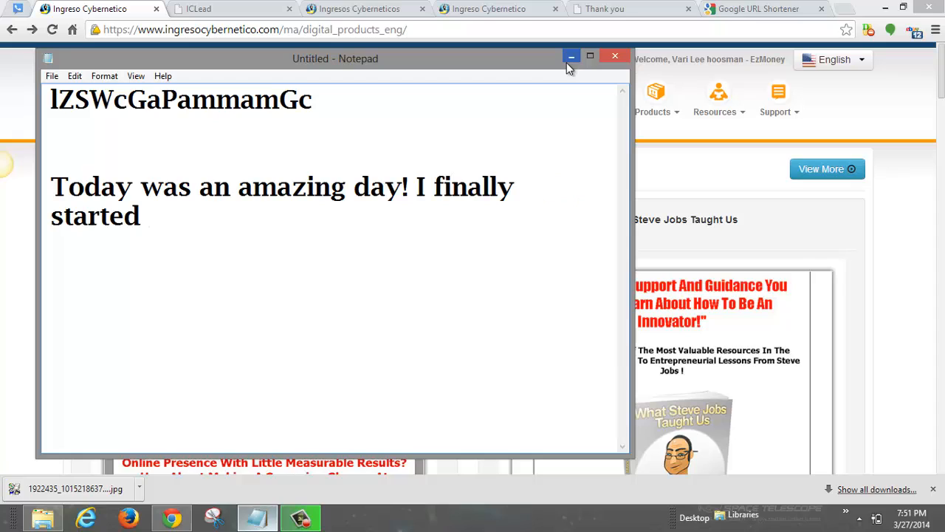
pyautogui.write(' getting lea')
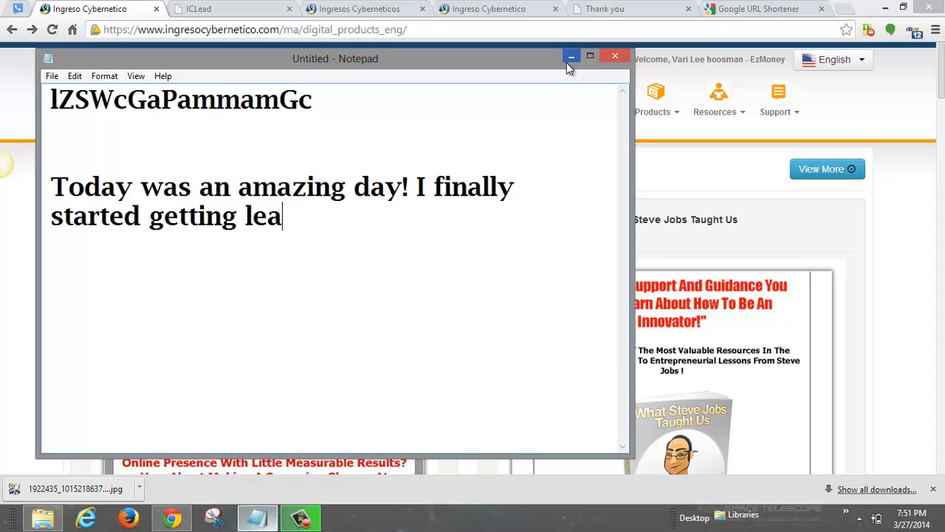
pyautogui.write('ds after I fu')
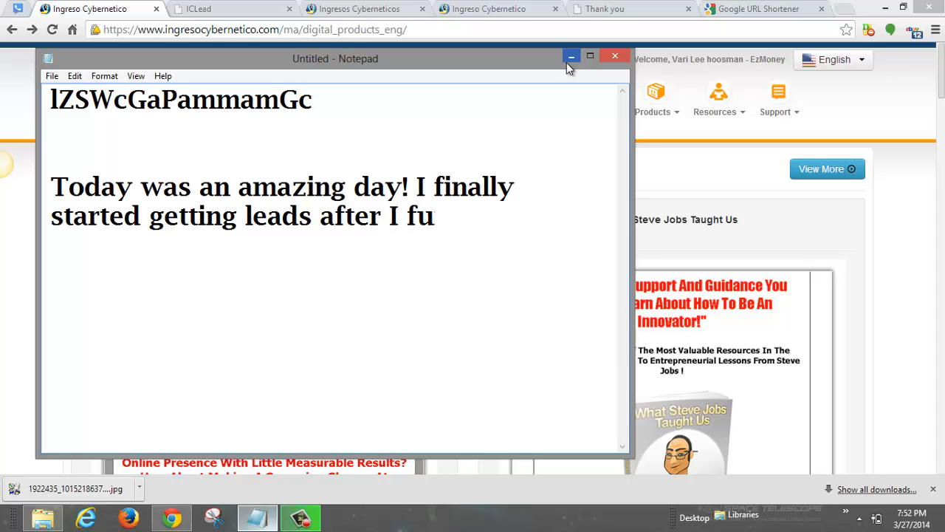
pyautogui.write('nd thi')
pyautogui.press('BackSpace')
pyautogui.press('BackSpace')
pyautogui.press('BackSpace')
pyautogui.press('BackSpace')
pyautogui.press('BackSpace')
pyautogui.press('BackSpace')
pyautogui.press('BackSpace')
pyautogui.write('oubn')
pyautogui.press('BackSpace')
pyautogui.press('BackSpace')
pyautogui.write('nd this ')
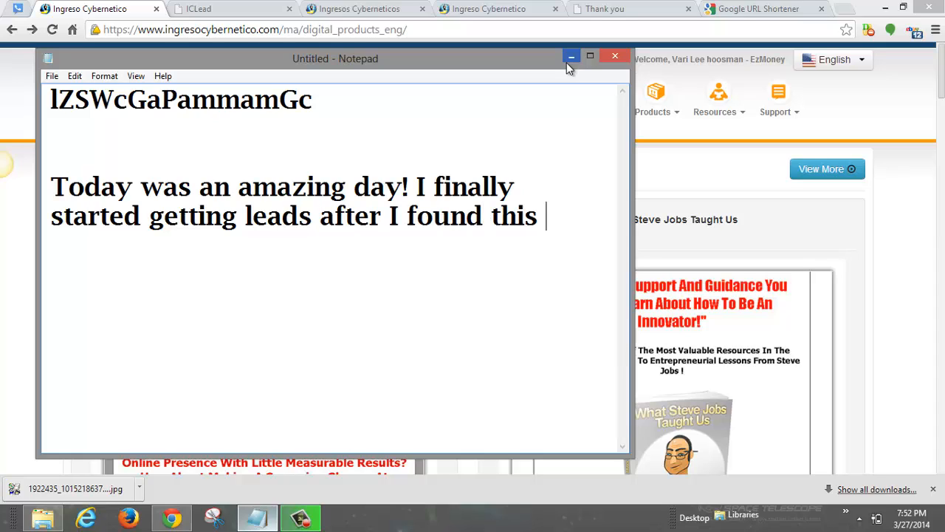
pyautogui.write('amazing ')
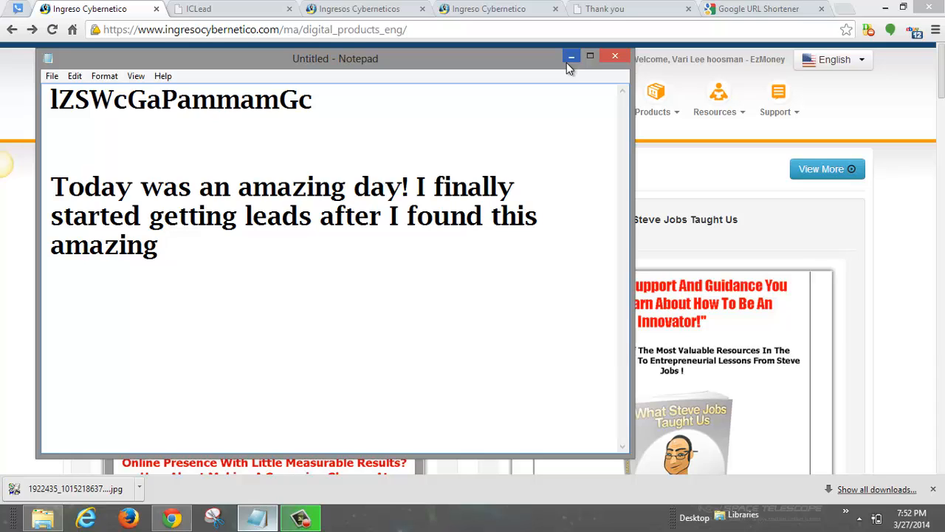
pyautogui.write('products th')
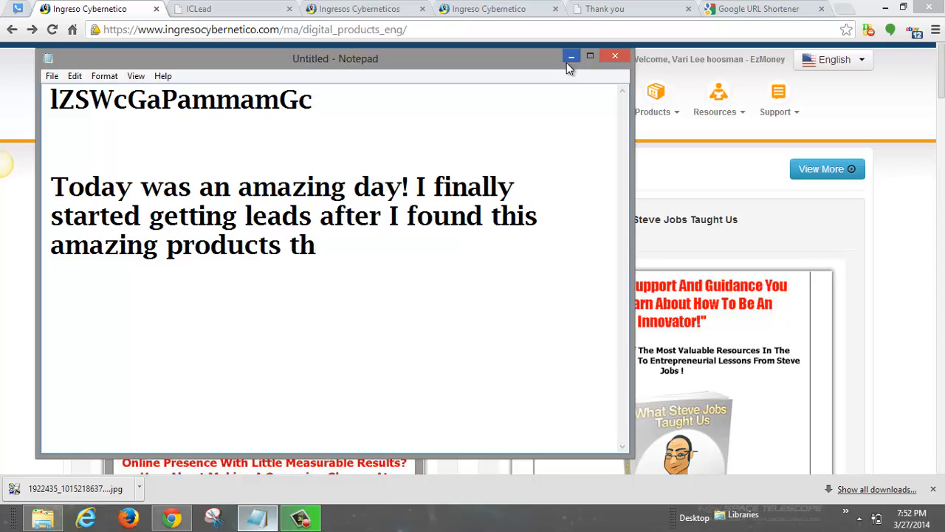
pyautogui.write('at showed m')
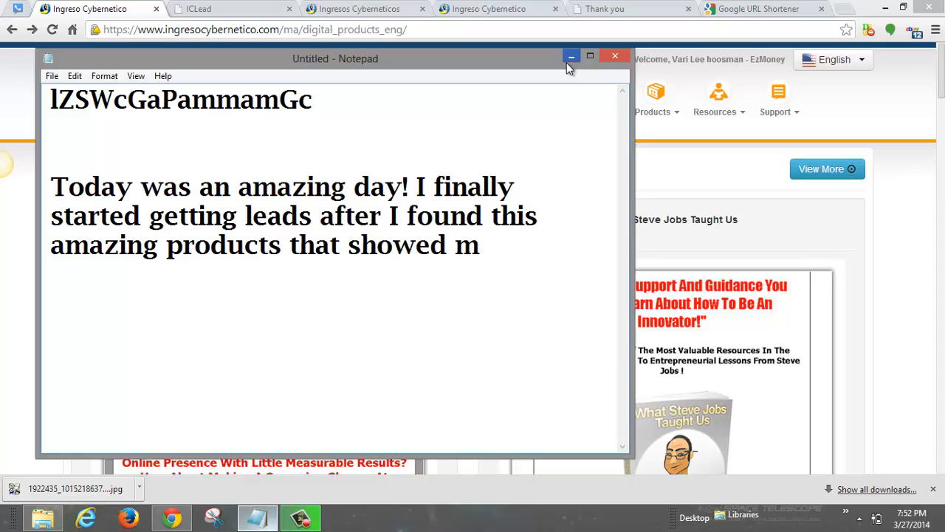
pyautogui.write('e how to do')
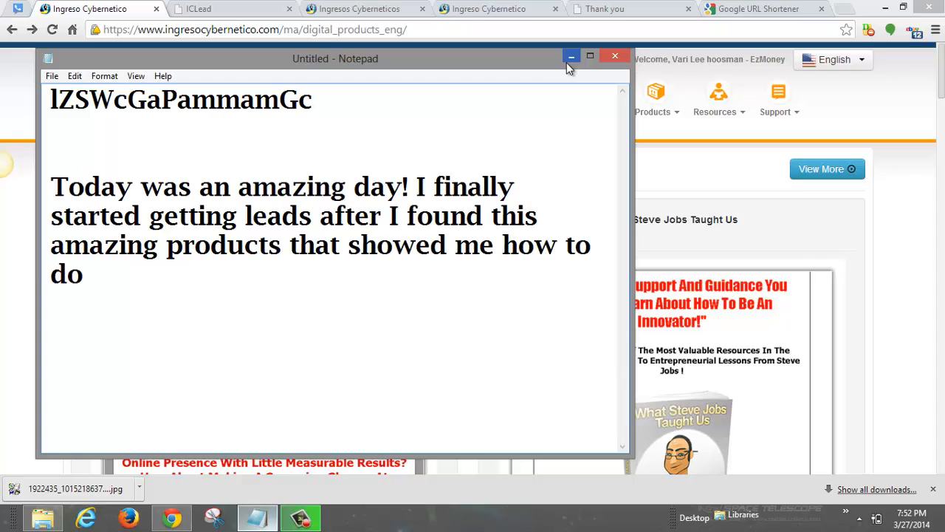
pyautogui.write(' it all for')
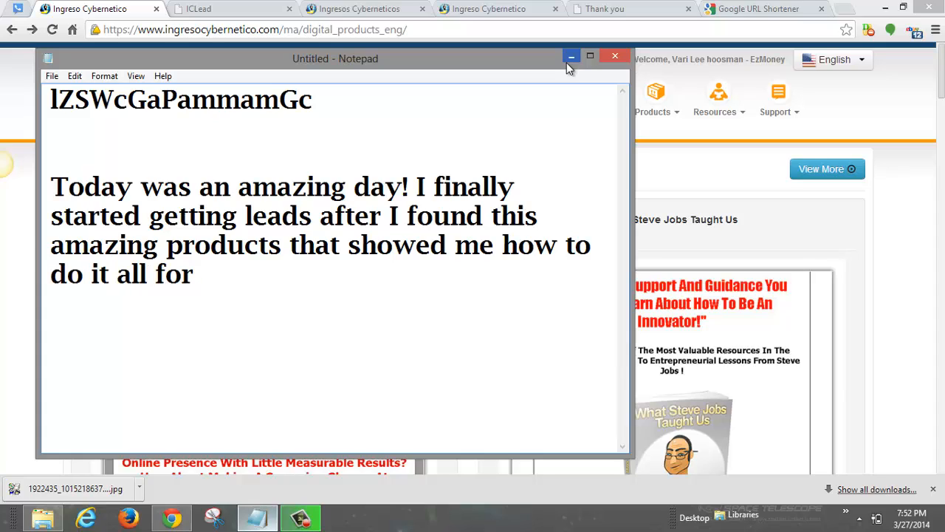
pyautogui.write(' free!!!')
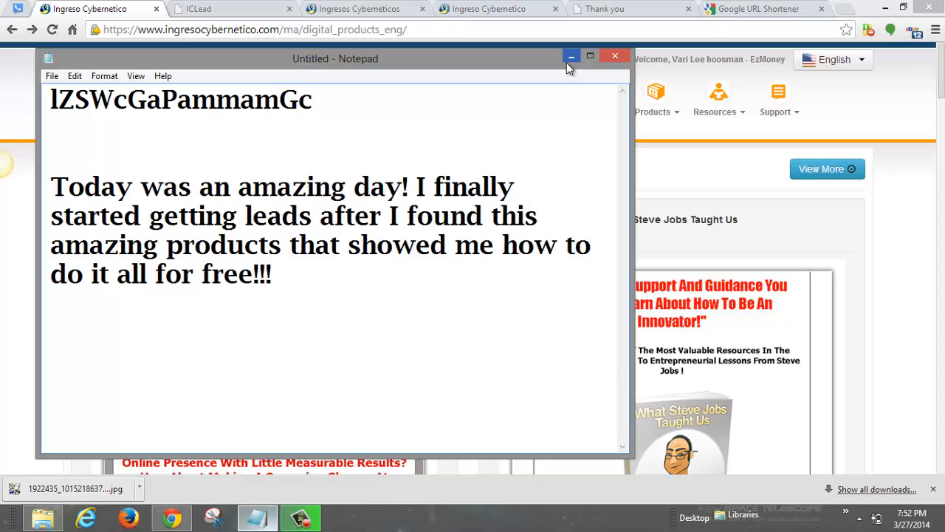
pyautogui.press('Return')
pyautogui.press('Return')
# Step: Write the closing paragraph about sharing with anyone struggling to find leads and changing all that
pyautogui.write('i WANTED TO')
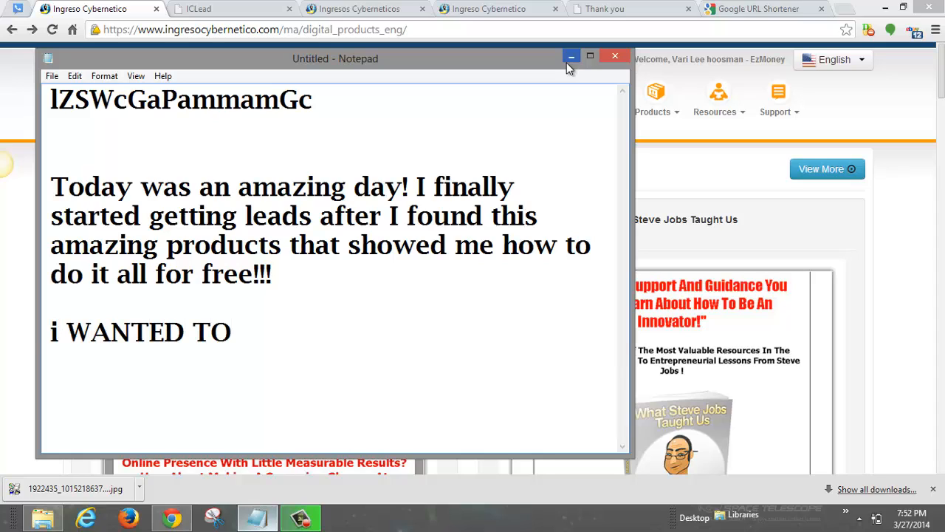
pyautogui.press('BackSpace')
pyautogui.press('BackSpace')
pyautogui.press('BackSpace')
pyautogui.press('BackSpace')
pyautogui.press('BackSpace')
pyautogui.press('BackSpace')
pyautogui.press('BackSpace')
pyautogui.press('BackSpace')
pyautogui.press('BackSpace')
pyautogui.press('BackSpace')
pyautogui.press('BackSpace')
pyautogui.press('BackSpace')
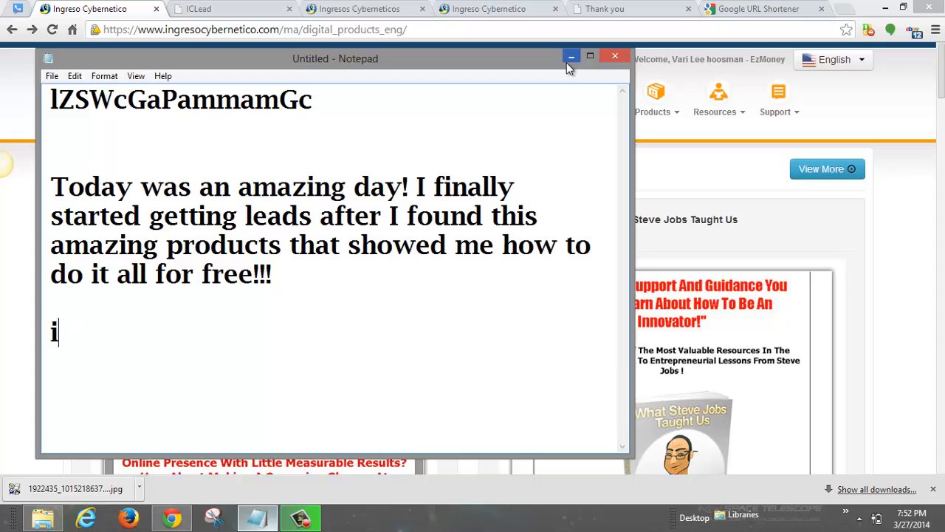
pyautogui.write('I want to shar')
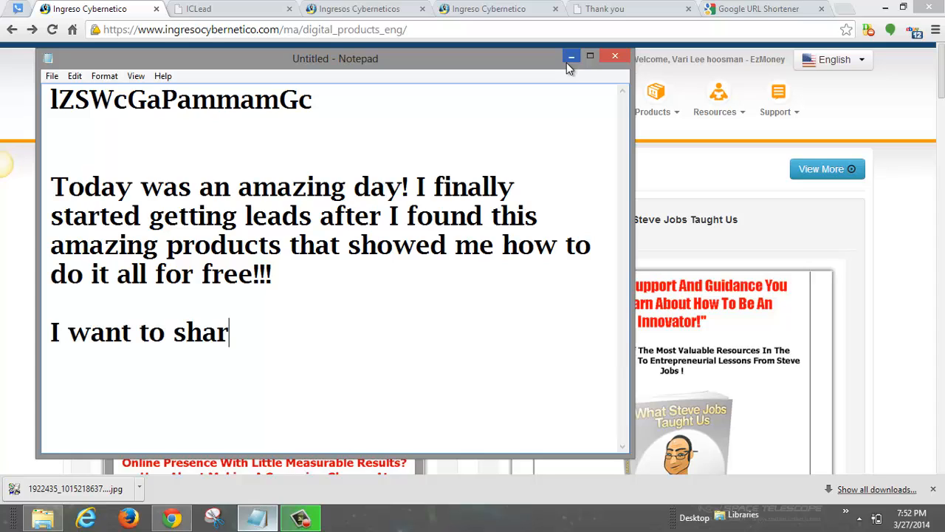
pyautogui.write('e this with a')
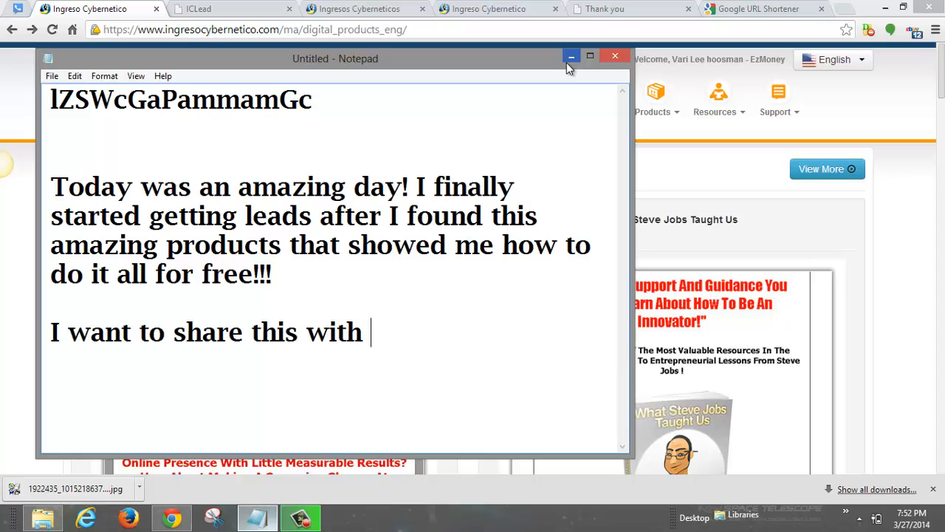
pyautogui.write('ne w')
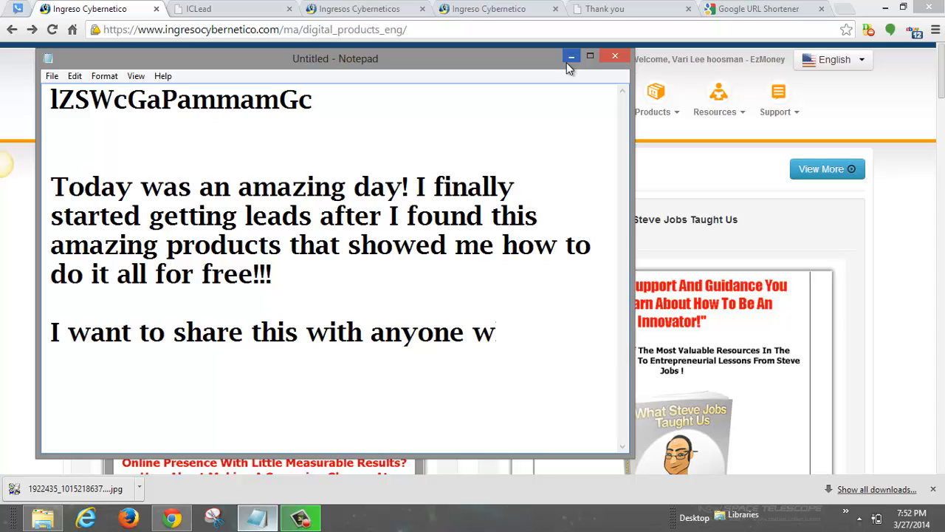
pyautogui.write('ho is struggli')
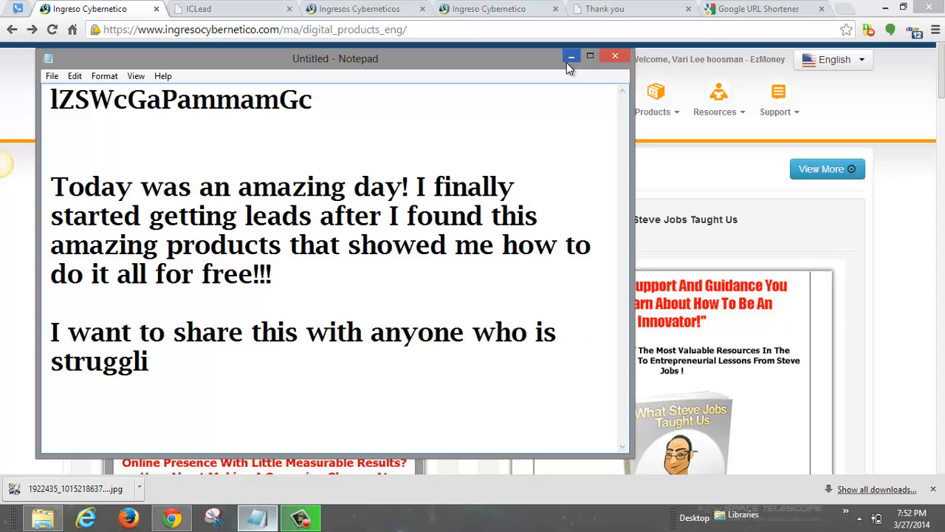
pyautogui.write('ng with find')
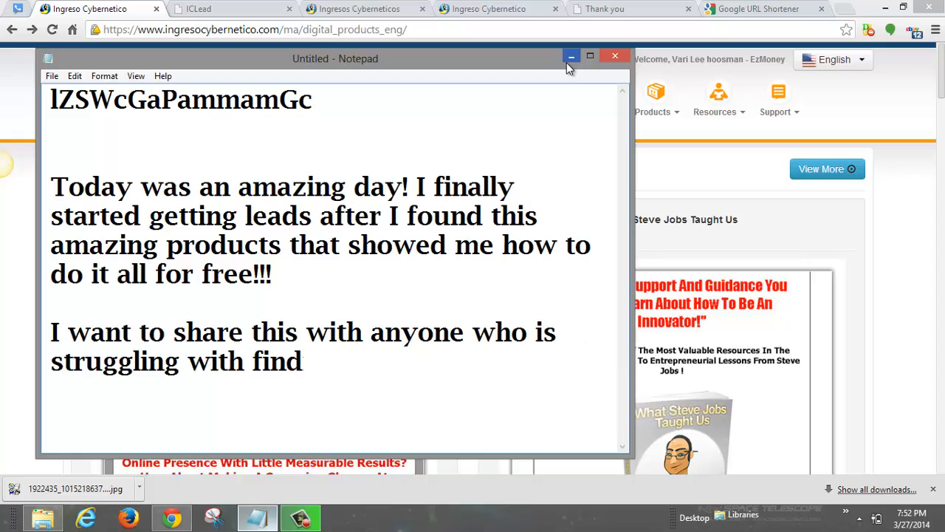
pyautogui.write('ing leads!')
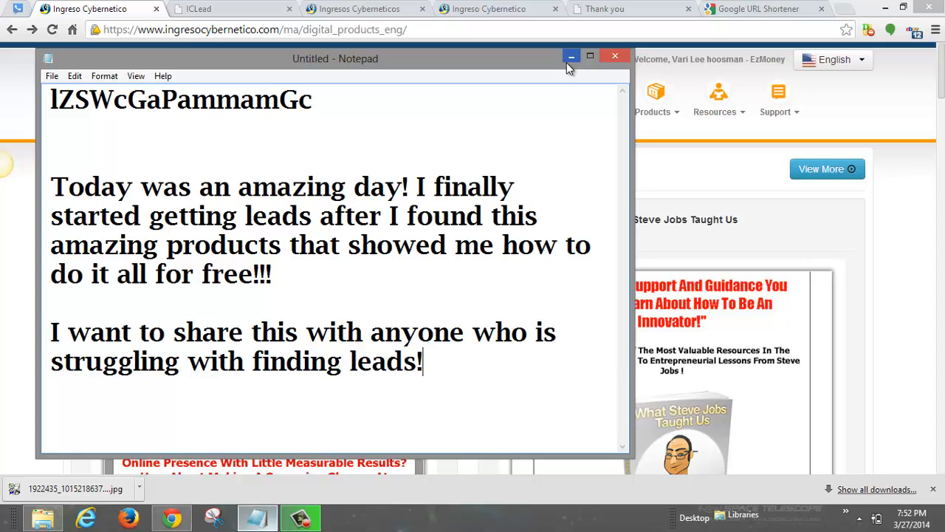
pyautogui.write(' I know')
pyautogui.press('BackSpace')
pyautogui.press('BackSpace')
pyautogui.press('BackSpace')
pyautogui.press('BackSpace')
pyautogui.press('BackSpace')
pyautogui.press('BackSpace')
pyautogui.press('BackSpace')
pyautogui.write('I now how hard')
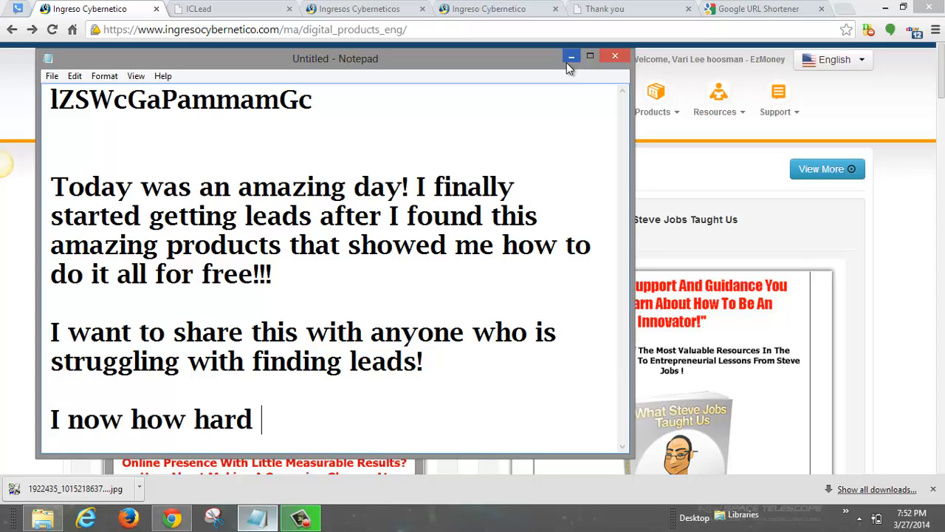
pyautogui.write(' and frus')
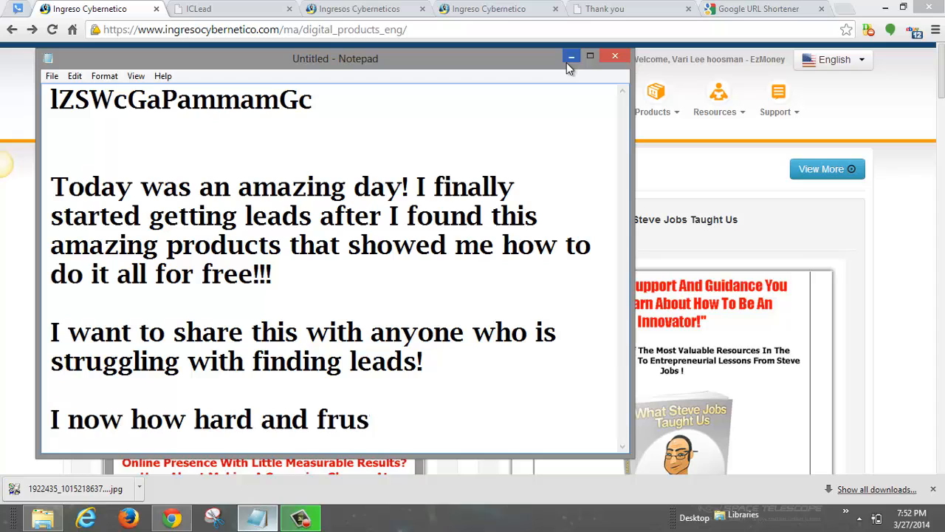
pyautogui.write('trating it')
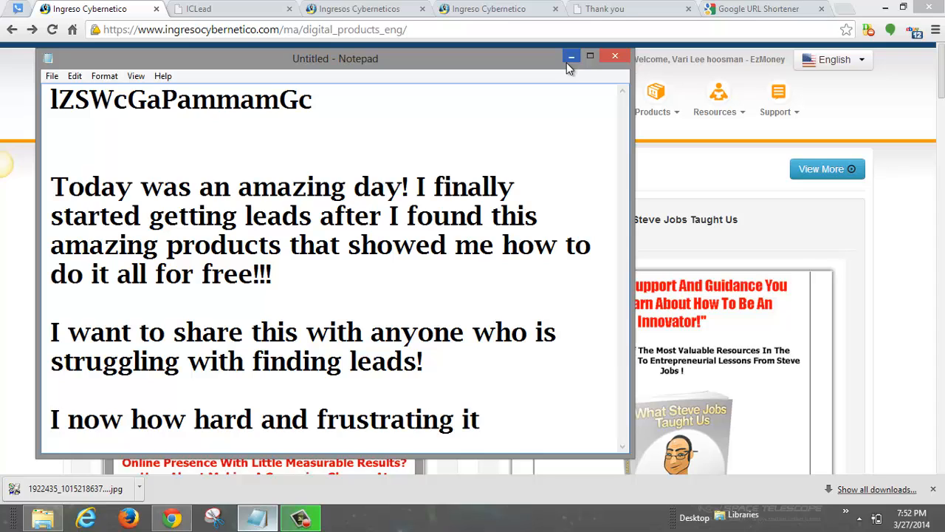
pyautogui.write(' can be.')
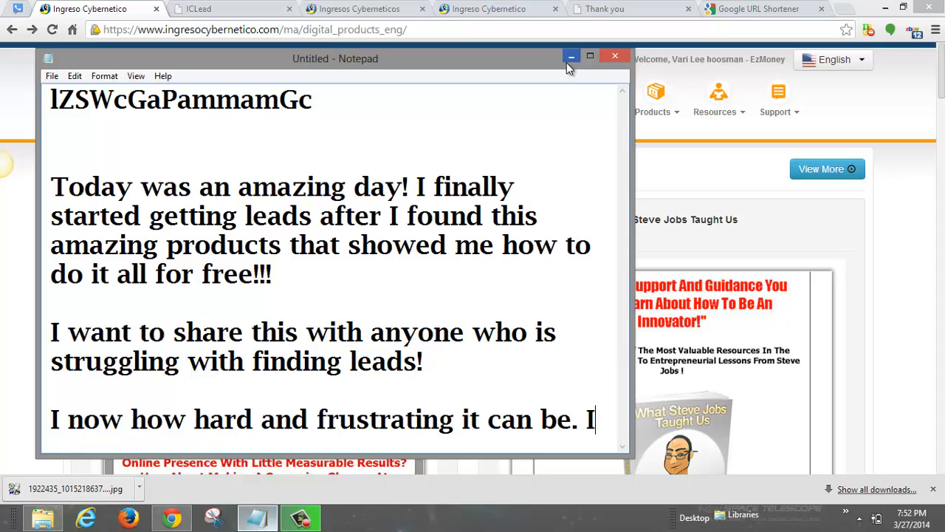
pyautogui.write(' I hope yo')
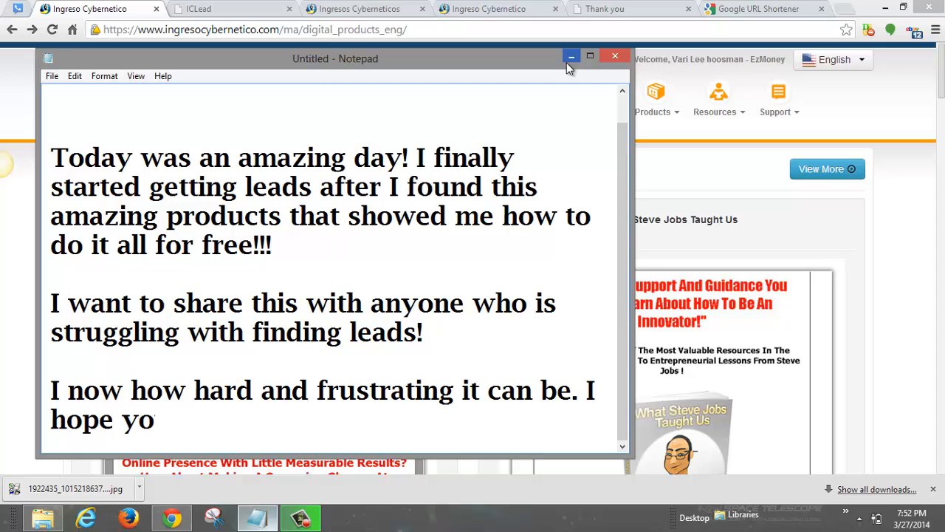
pyautogui.write('u use this too')
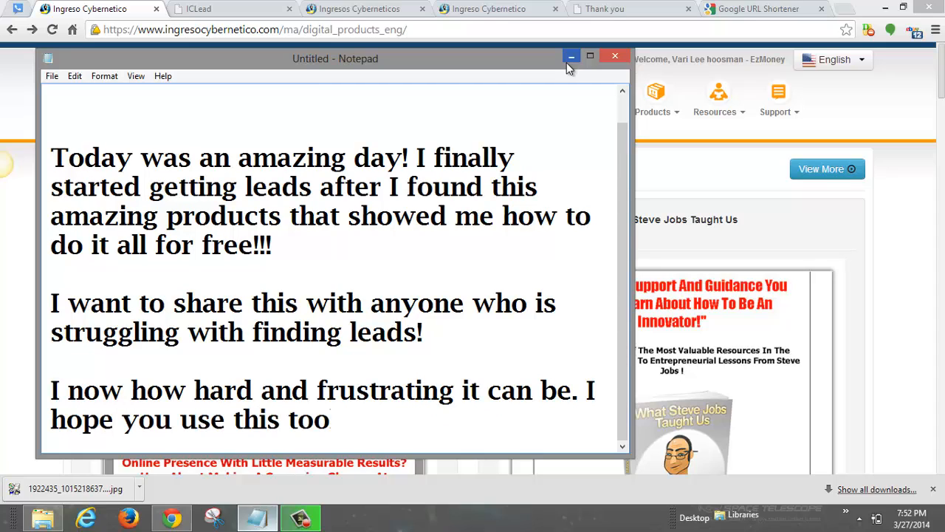
pyautogui.write('l to change all of taht')
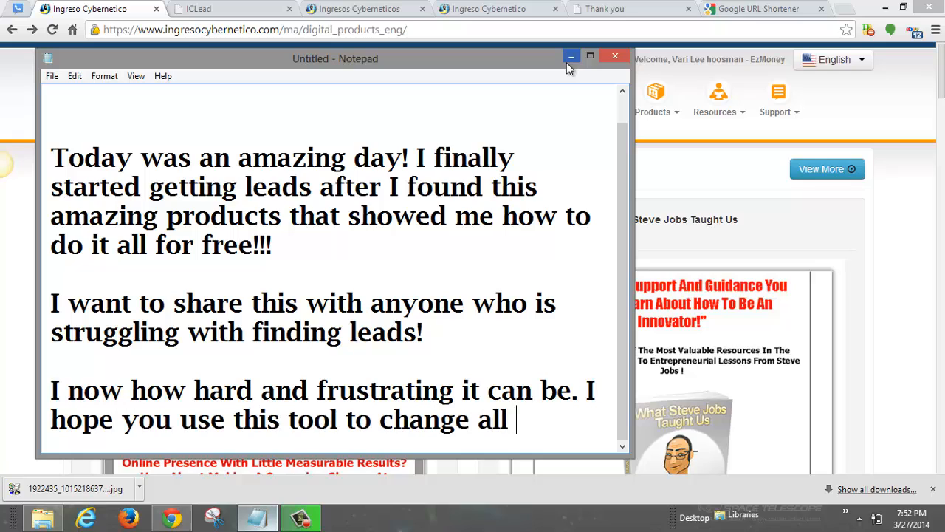
pyautogui.press('BackSpace')
pyautogui.press('BackSpace')
pyautogui.press('BackSpace')
pyautogui.write('hat')
# Step: Add the final placeholder line 'click here ===> you link here'
pyautogui.press('Return')
pyautogui.press('Return')
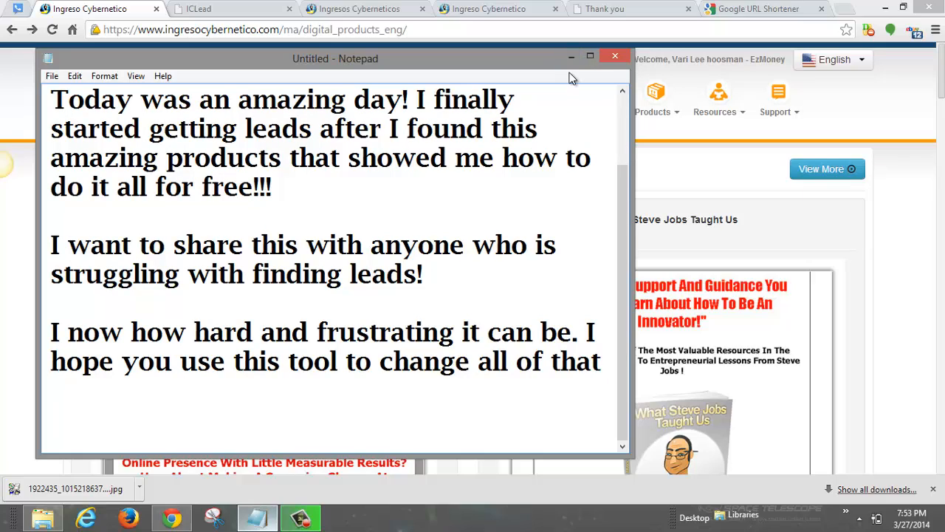
pyautogui.write('click here ')
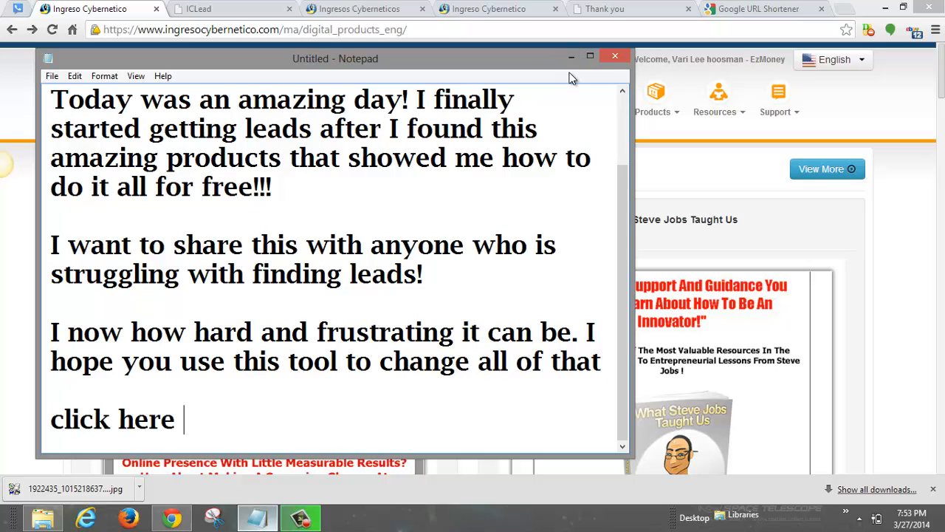
pyautogui.write('===>')
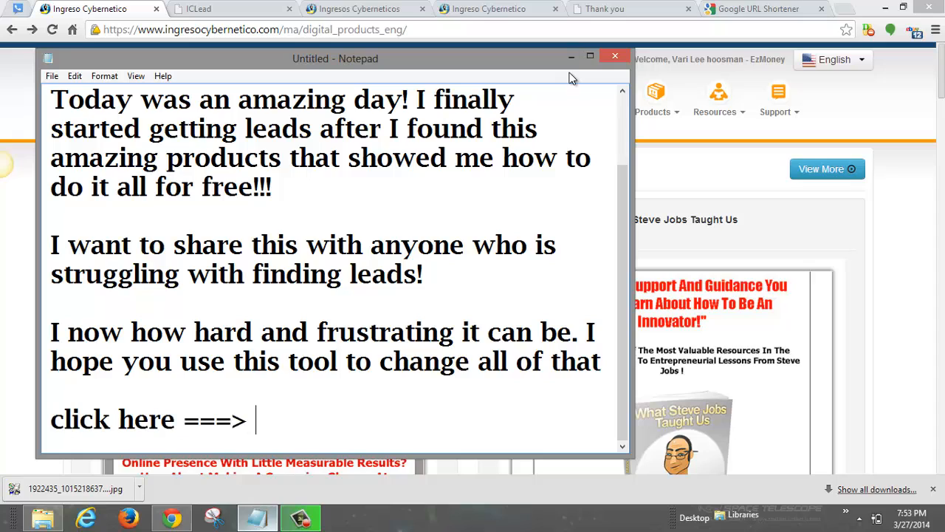
pyautogui.write(' you link here')
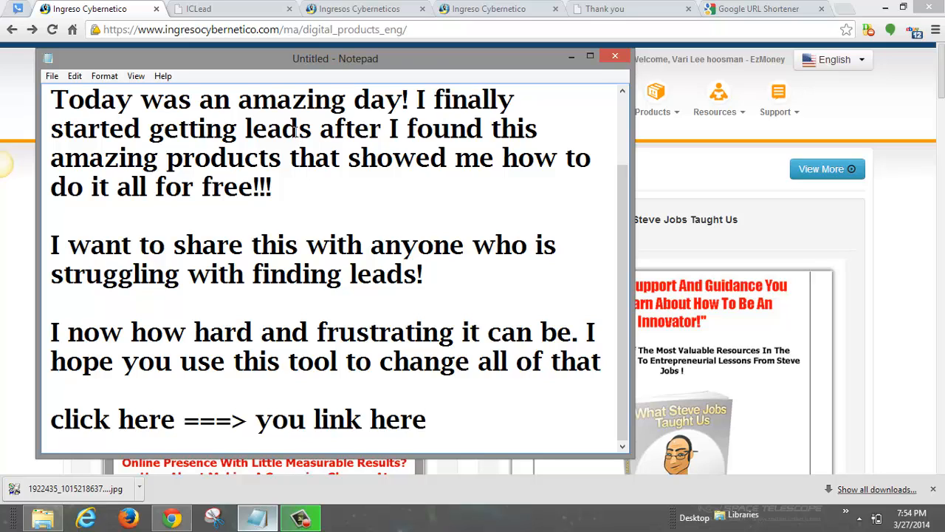
# Step: Bring Chrome back in front of Notepad and select the current web address
pyautogui.click(185, 9)
pyautogui.click(203, 33)
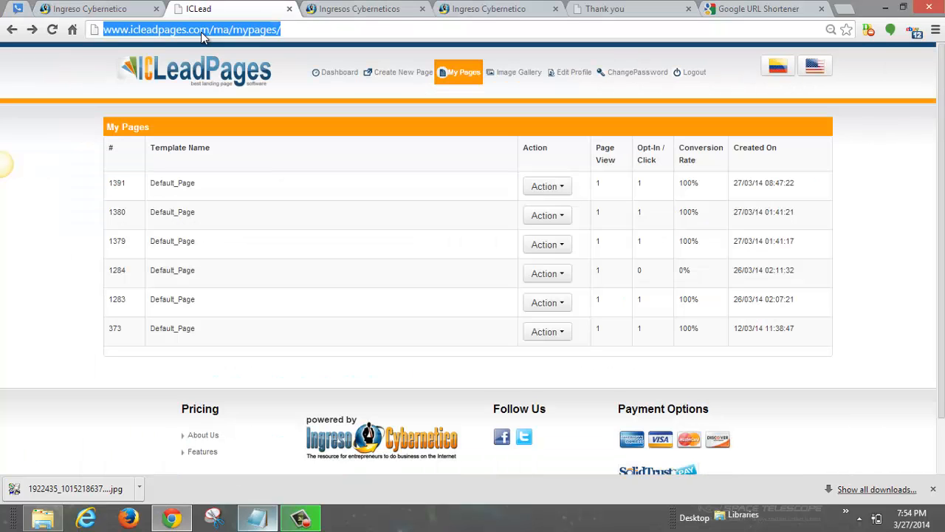
# Step: Go to facebook.com and reload the News Feed
pyautogui.write('facebook.c')
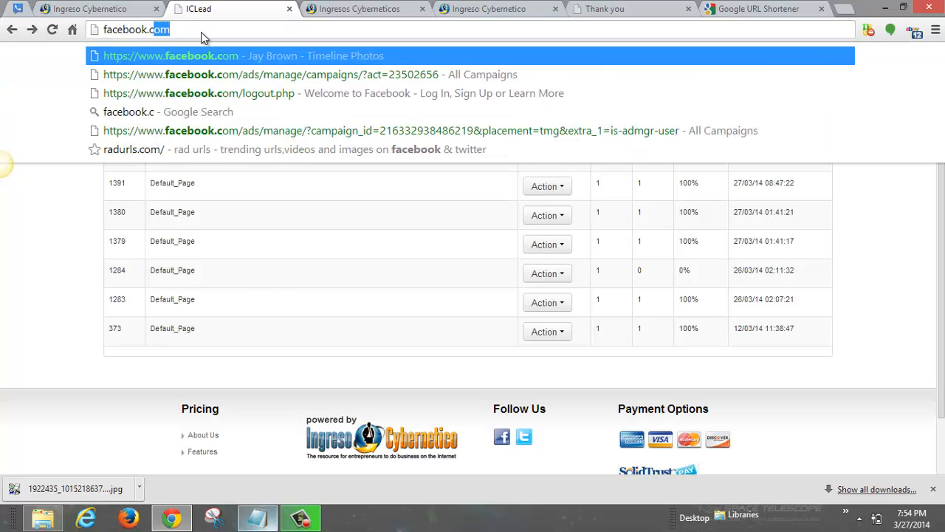
pyautogui.press('Return')
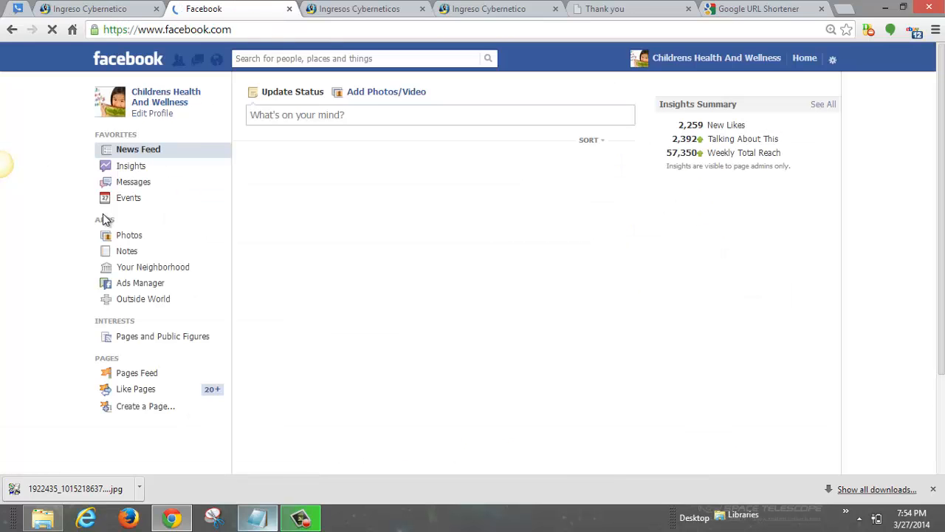
pyautogui.click(148, 62)
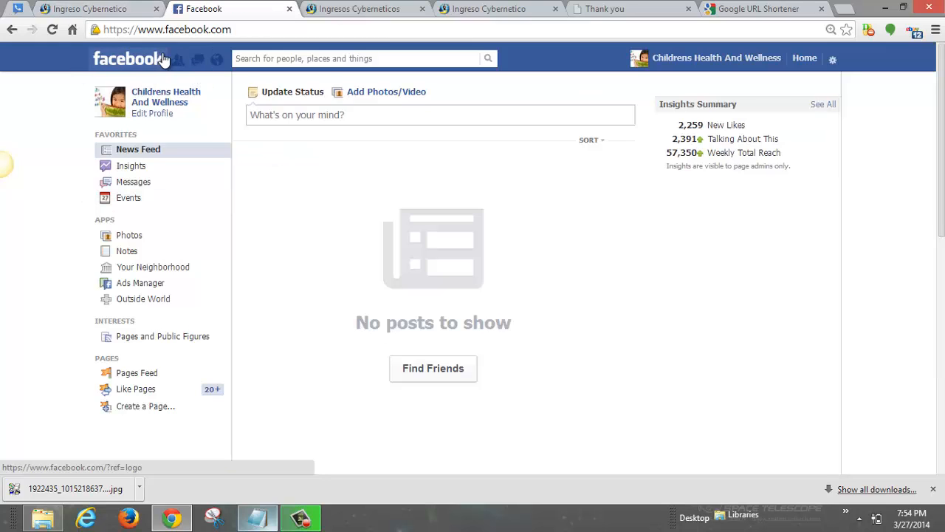
# Step: Switch from the Childrens Health And Wellness page to the personal account's News Feed, scrolled to Groups
pyautogui.click(832, 62)
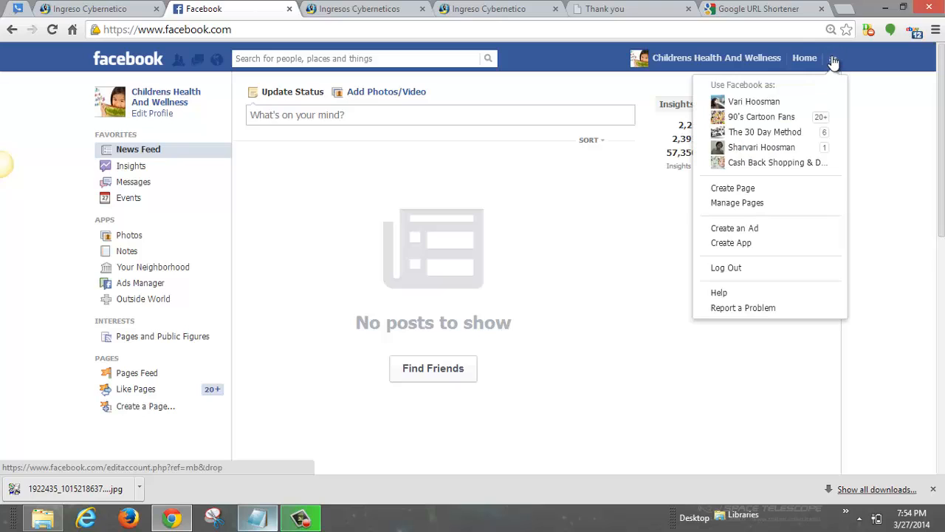
pyautogui.click(756, 103)
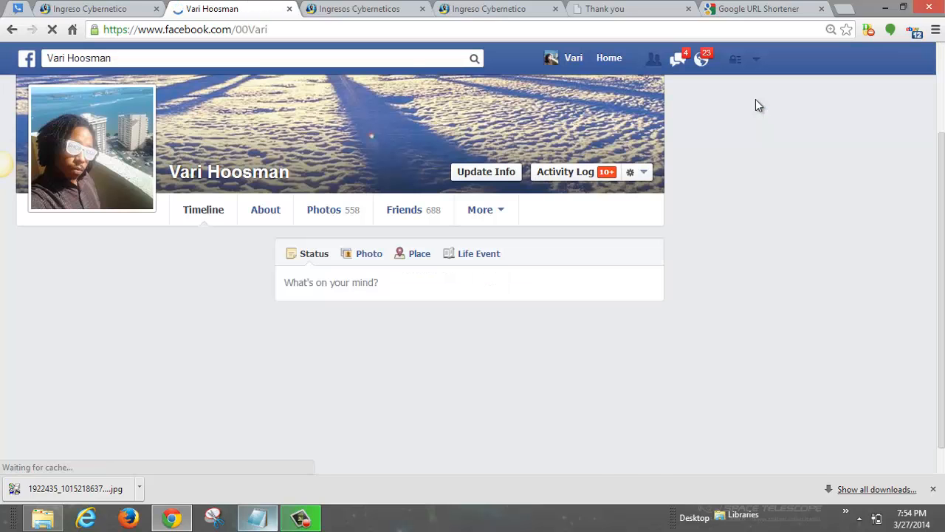
pyautogui.scroll(-1, 133, 253)
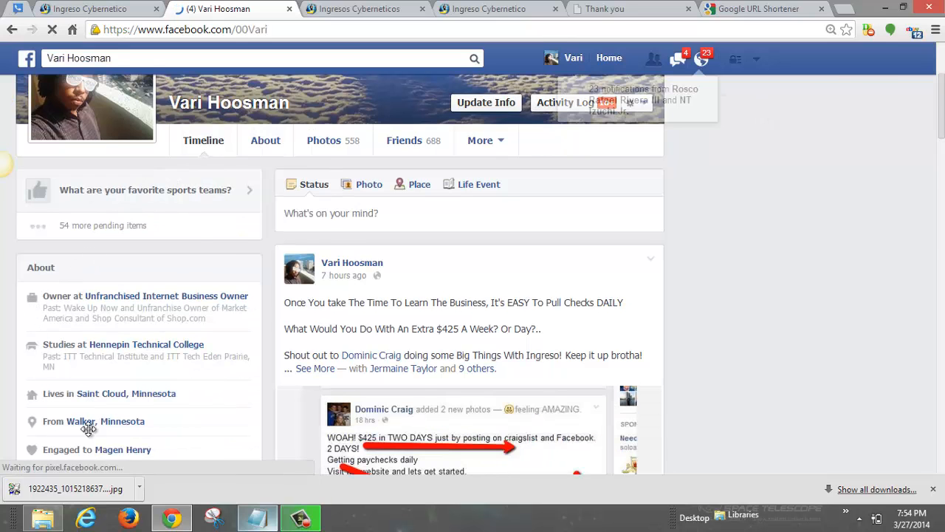
pyautogui.scroll(-4, 89, 430)
pyautogui.scroll(5, 65, 263)
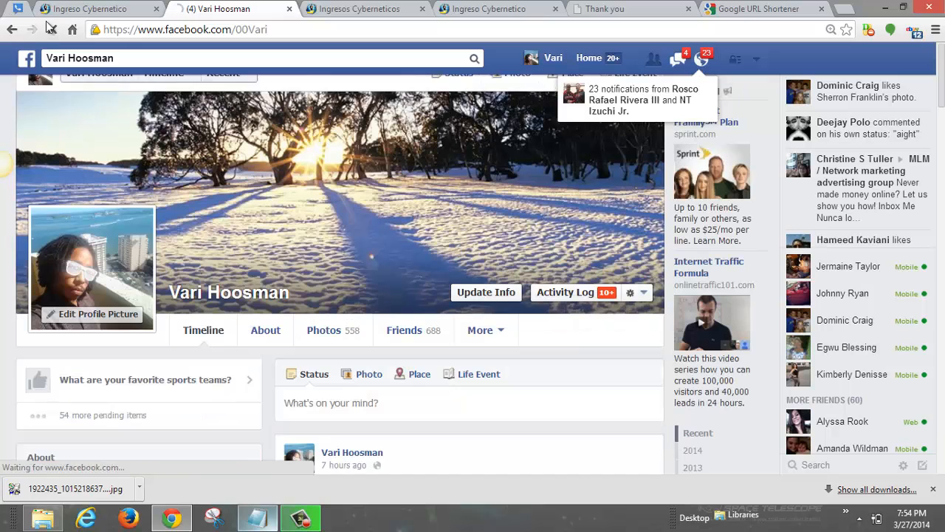
pyautogui.click(27, 64)
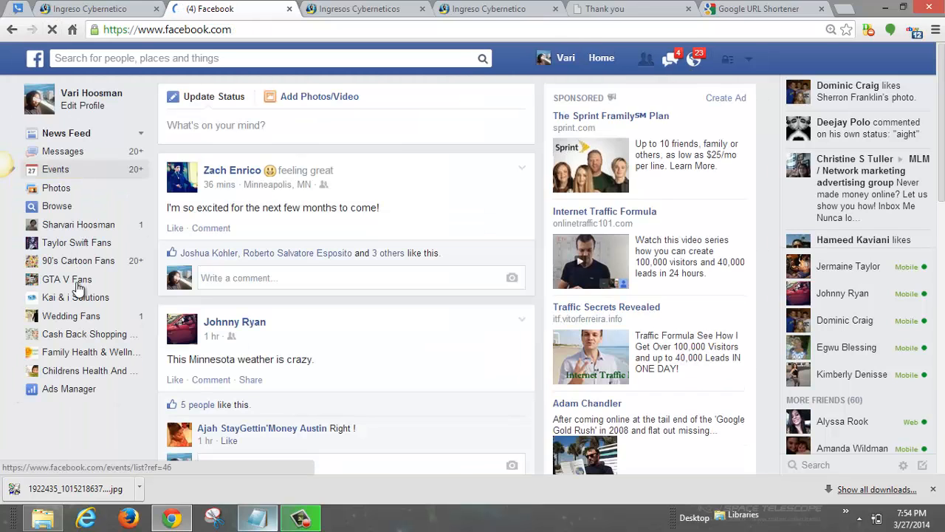
pyautogui.scroll(-2, 76, 406)
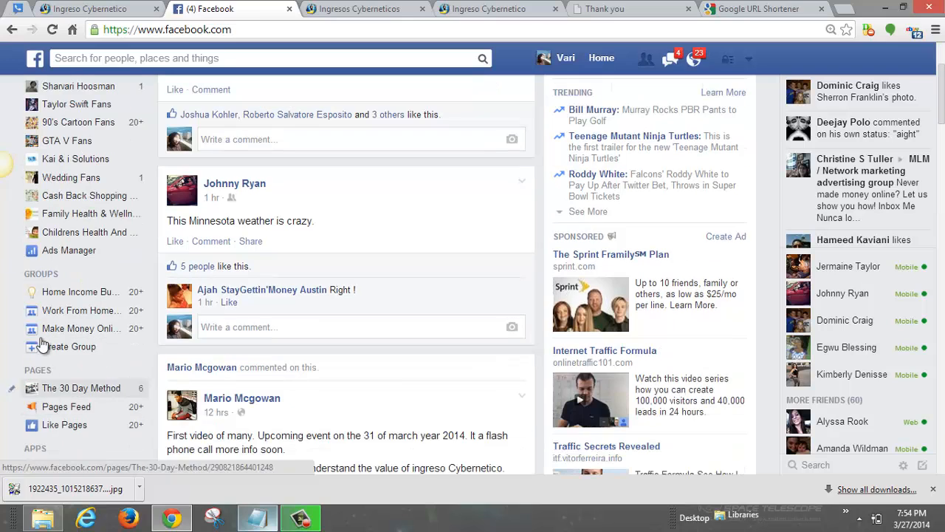
# Step: Show the full joined-groups list and open Free 100 any BIZ Leads Daily Group in a new tab
pyautogui.click(137, 275)
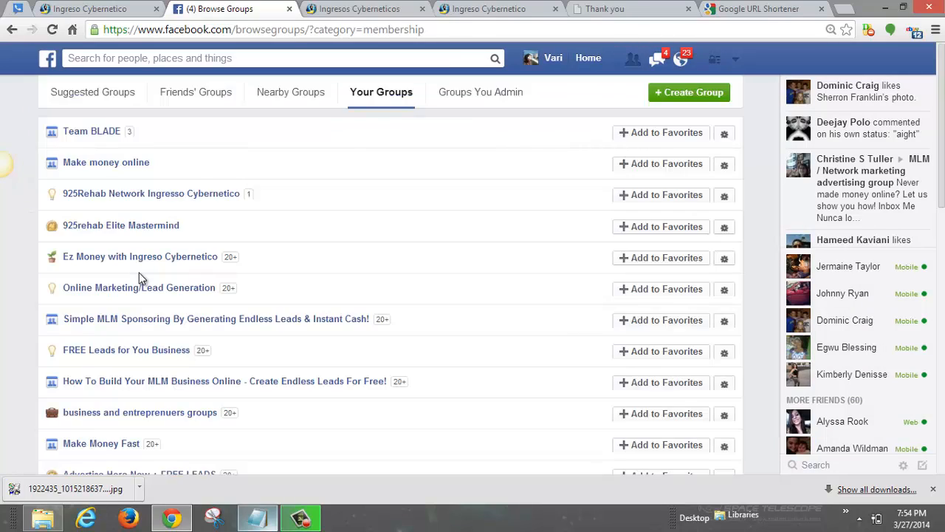
pyautogui.scroll(-5, 200, 266)
pyautogui.scroll(-2, 192, 263)
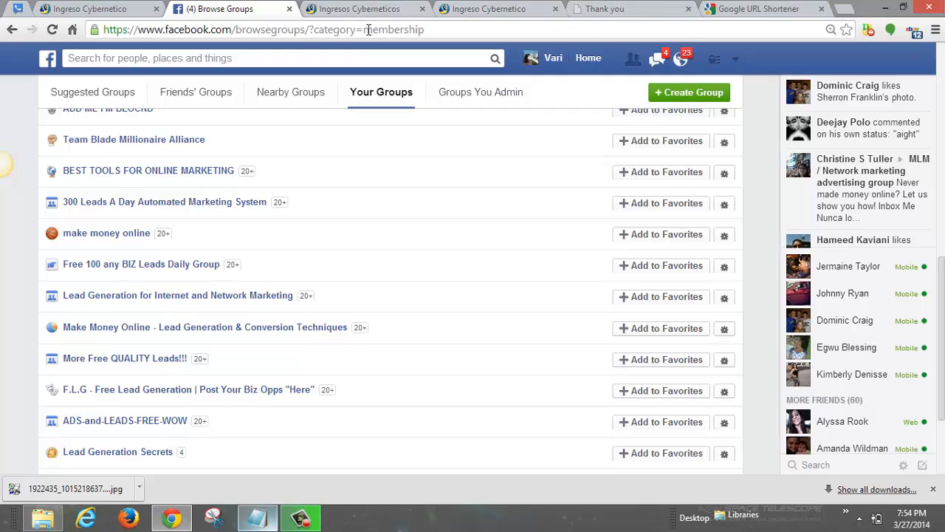
pyautogui.scroll(-2, 94, 348)
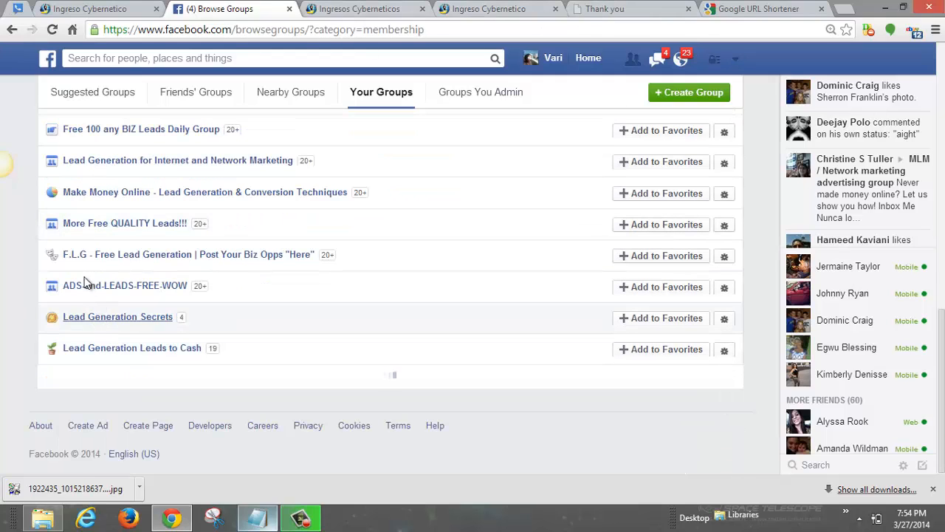
pyautogui.moveTo(95, 319)
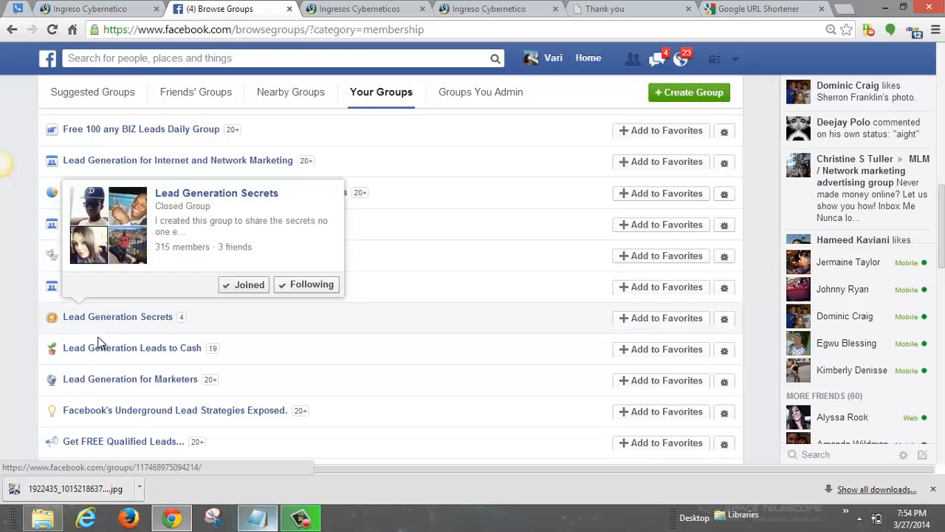
pyautogui.rightClick(155, 132)
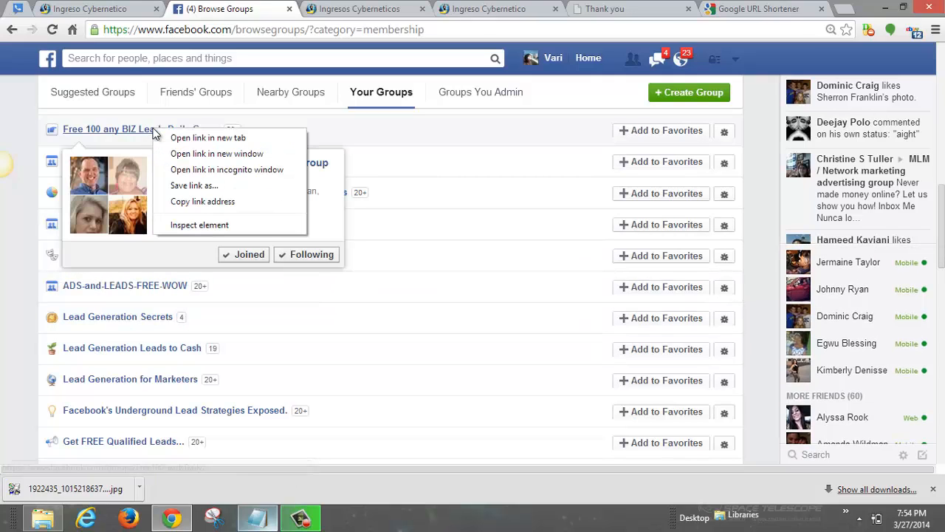
pyautogui.click(239, 140)
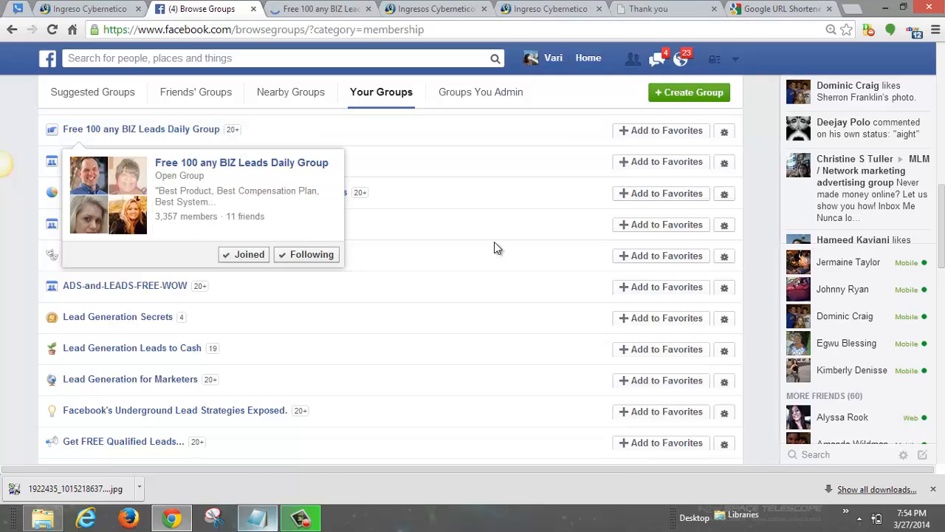
# Step: Open Lead Generation for Internet and Network Marketing, Make Money Online and More Free QUALITY Leads!!! in new tabs
pyautogui.rightClick(146, 164)
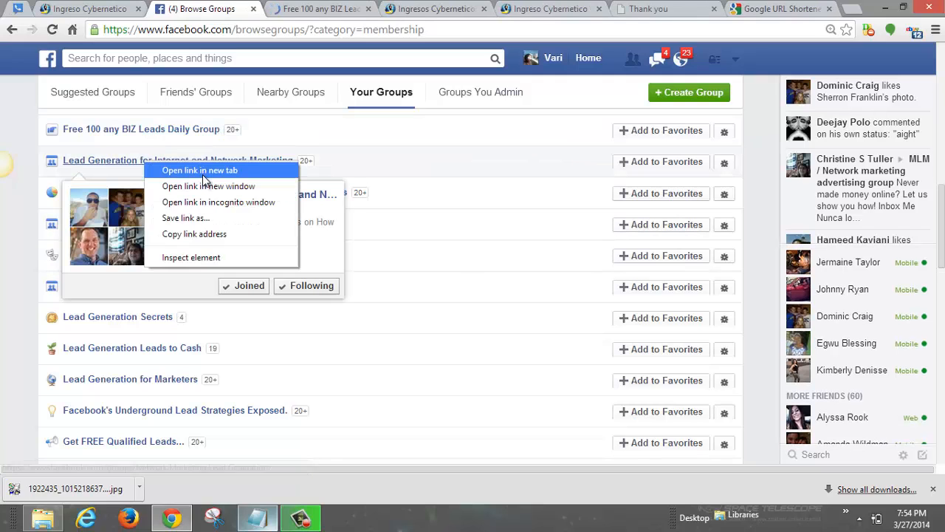
pyautogui.click(202, 174)
pyautogui.rightClick(113, 194)
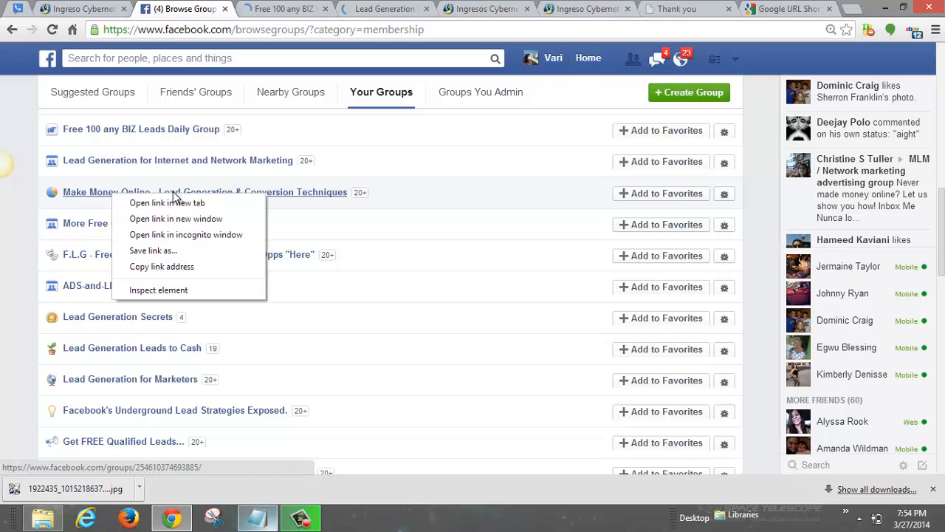
pyautogui.click(172, 202)
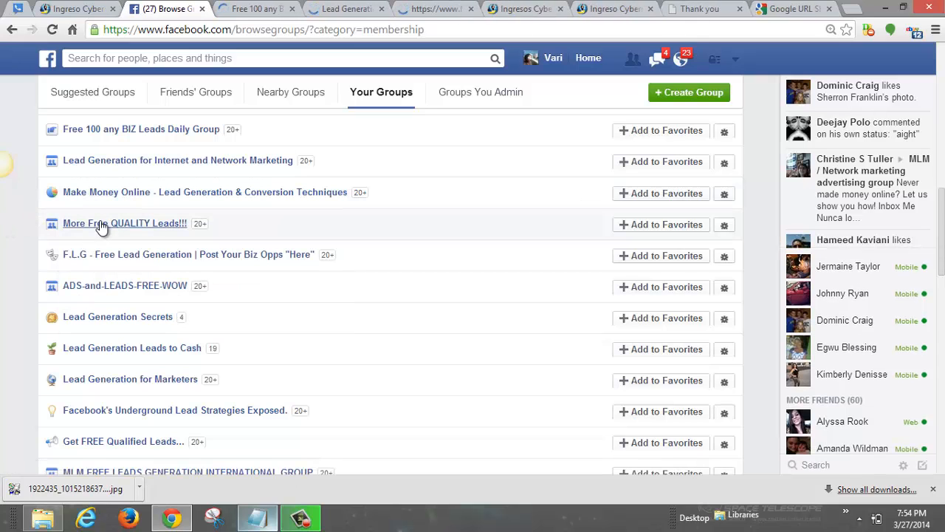
pyautogui.rightClick(101, 225)
pyautogui.click(159, 228)
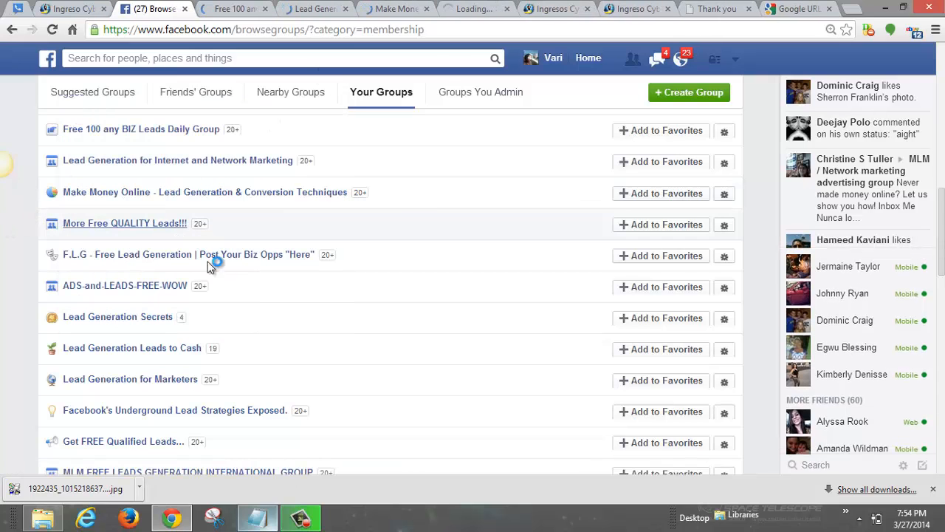
# Step: Select the entire promotional post in Notepad
pyautogui.hotkey('alt', 'Tab')
pyautogui.click(243, 403)
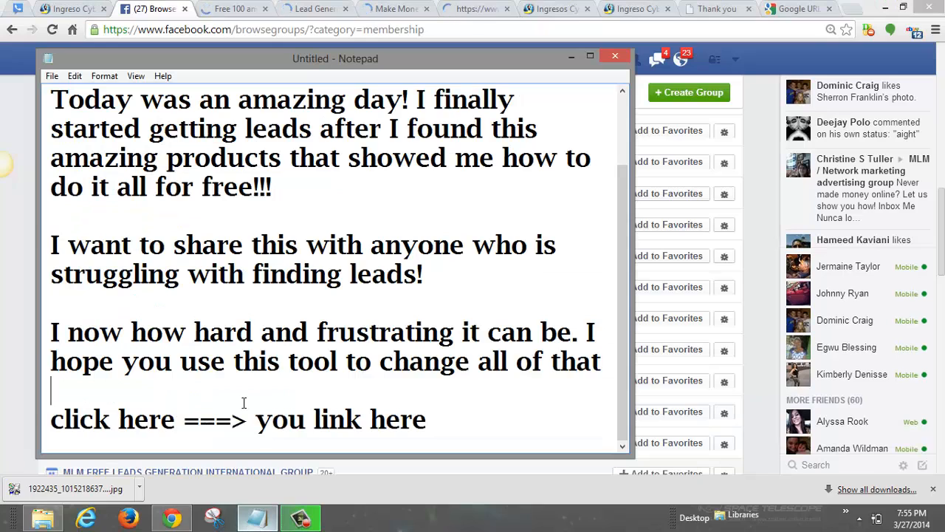
pyautogui.hotkey('ctrl', 'a')
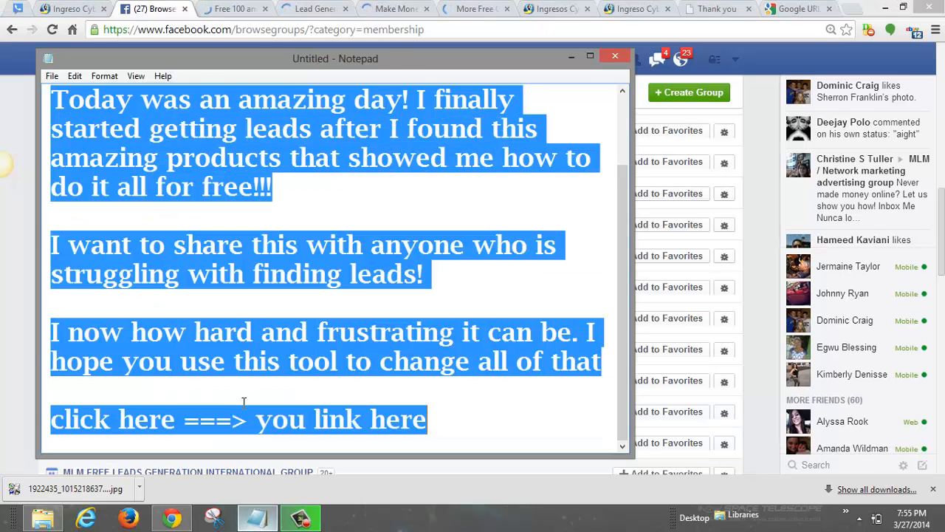
# Step: Paste the post into the Free 100 any BIZ Leads Daily Group composer, then close that tab
pyautogui.click(240, 11)
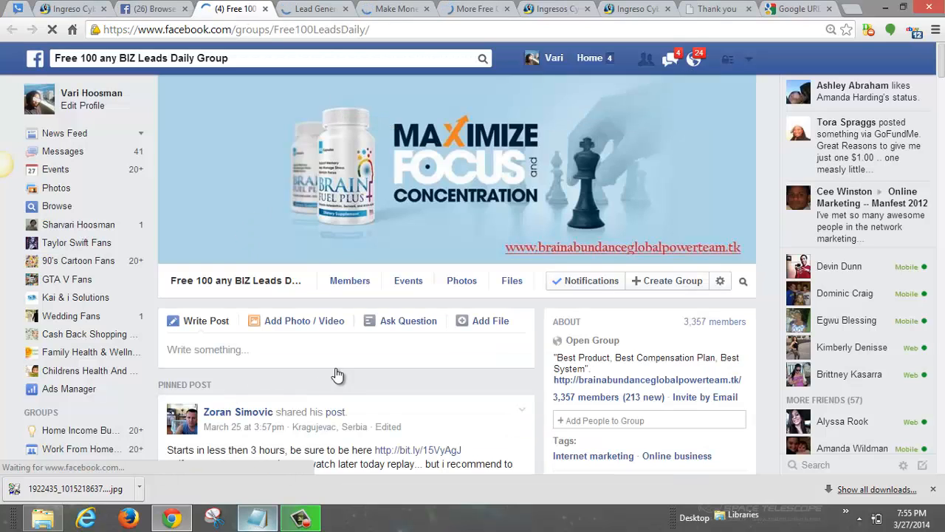
pyautogui.scroll(-4, 248, 295)
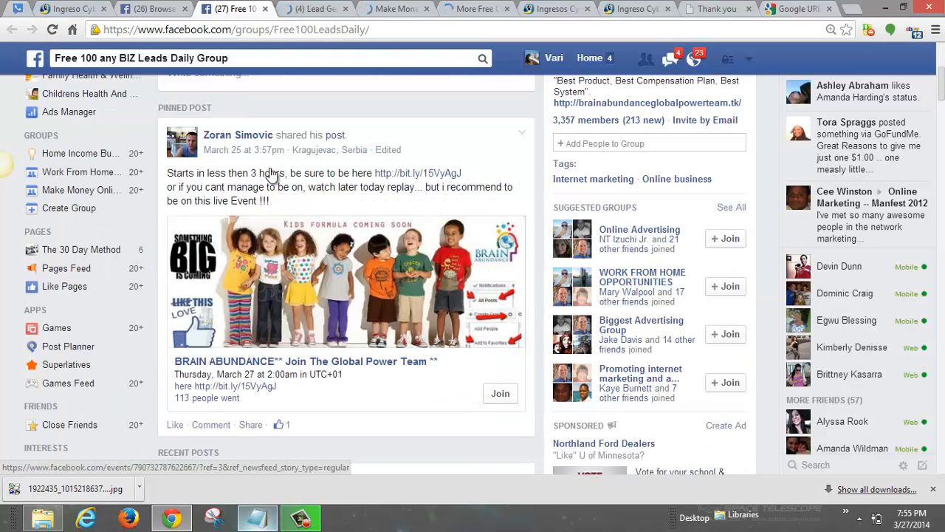
pyautogui.scroll(1, 257, 162)
pyautogui.click(253, 148)
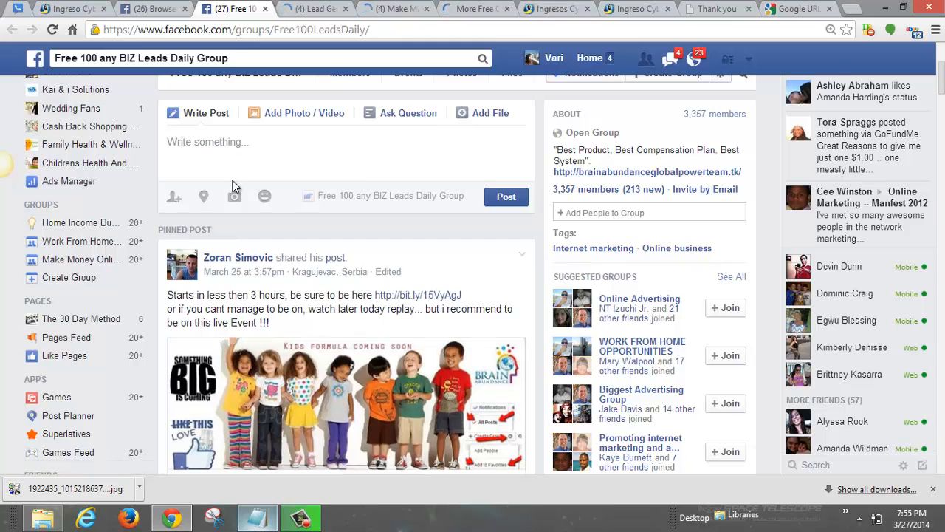
pyautogui.hotkey('ctrl', 'v')
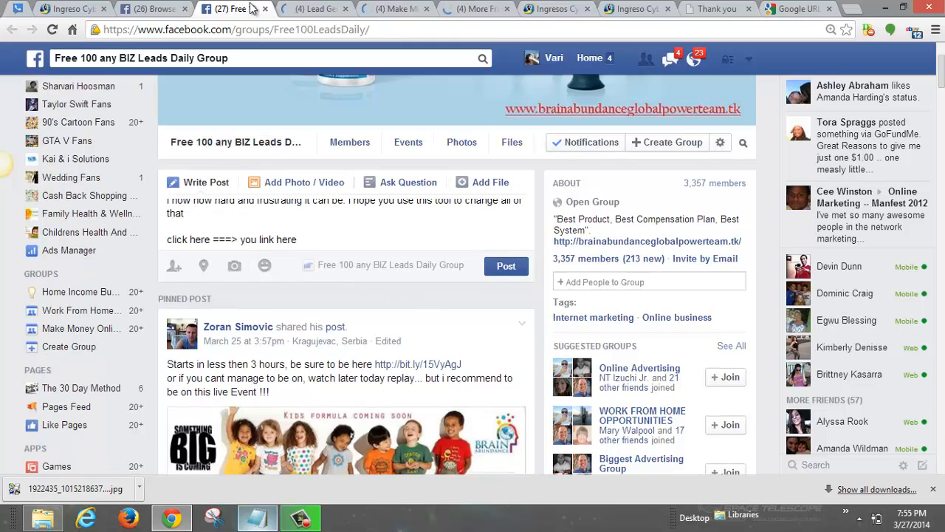
pyautogui.scroll(1, 335, 208)
pyautogui.click(266, 10)
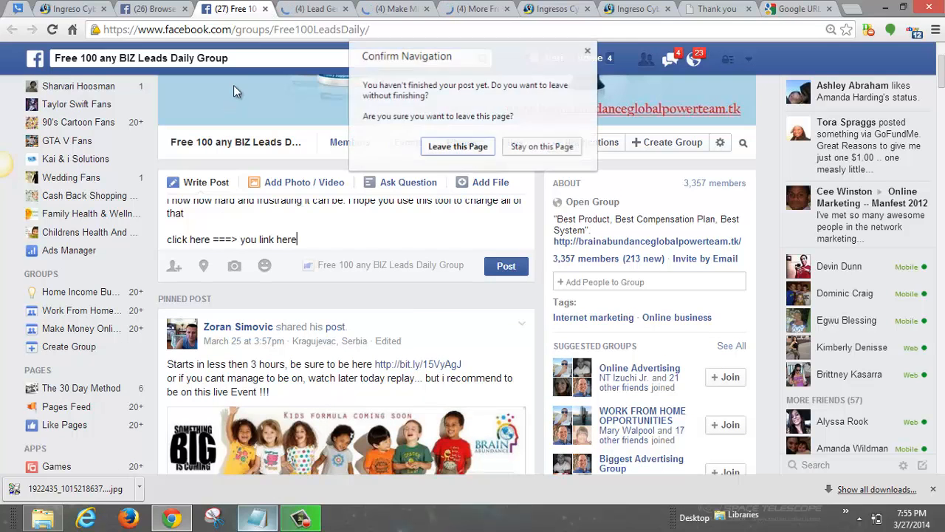
pyautogui.press('Escape')
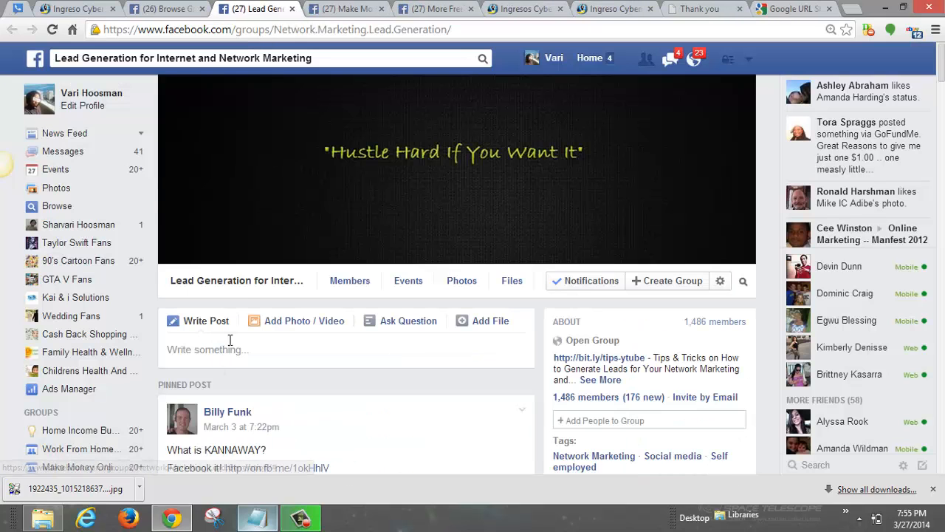
# Step: Paste the post into the Lead Generation group's composer, then close it, leaving the page
pyautogui.click(229, 344)
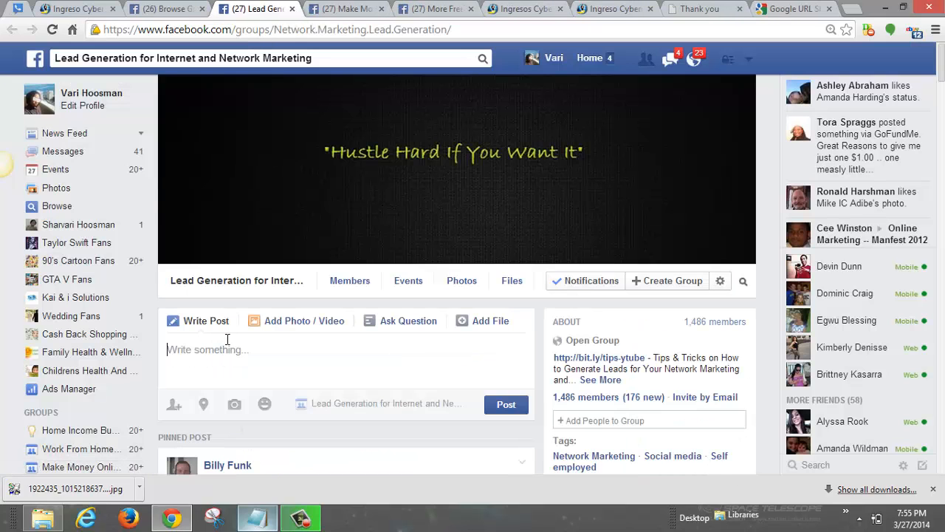
pyautogui.hotkey('ctrl', 'v')
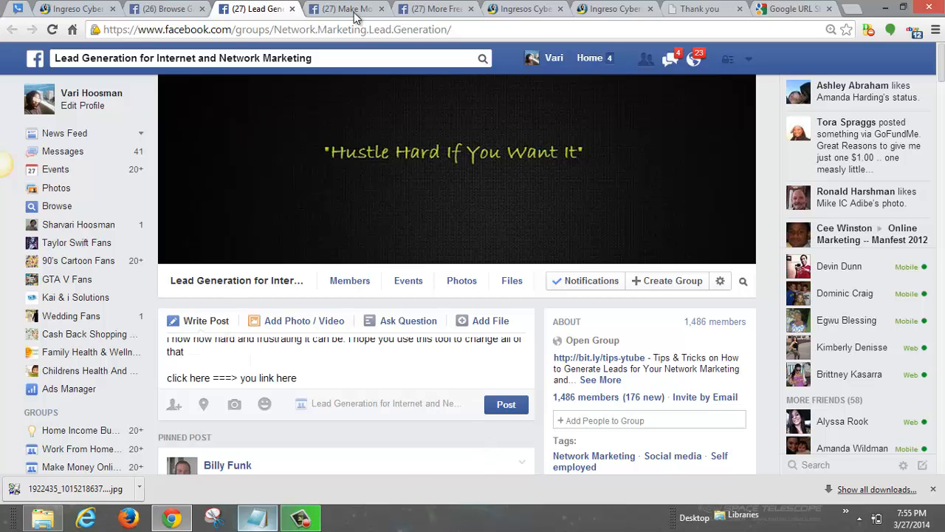
pyautogui.click(292, 9)
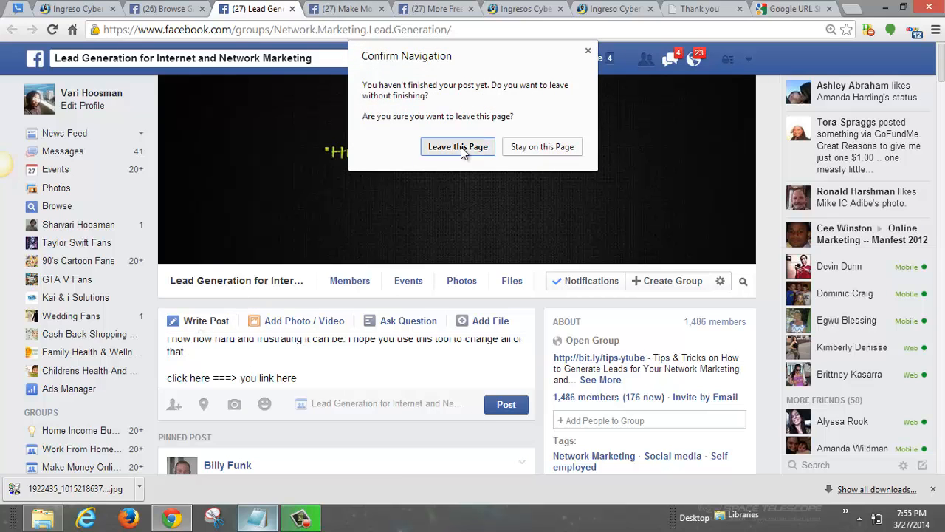
pyautogui.click(458, 146)
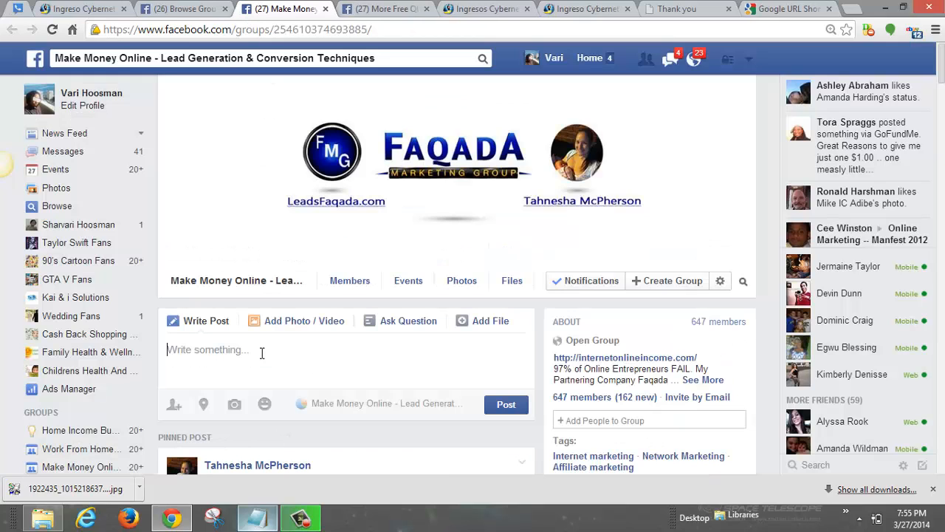
# Step: Paste the post into the Make Money Online group, close it, and close the More Free QUALITY Leads tab
pyautogui.write('lZSWcGaPammamGc   Today was an amazing day! I finally started getting leads after I found this amazing products that showed me how to do it all for free!!!  I want to share this with anyone who is struggling with finding leads!  I now how hard and frustrating it can be. I hope you use this tool to change all of that  click here ===> you link here')
pyautogui.scroll(-3, 266, 347)
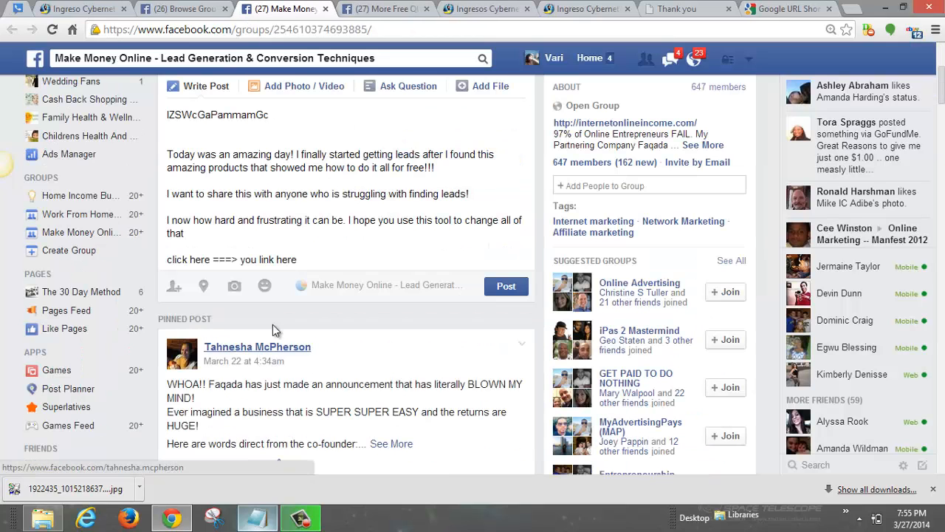
pyautogui.click(324, 9)
pyautogui.click(458, 147)
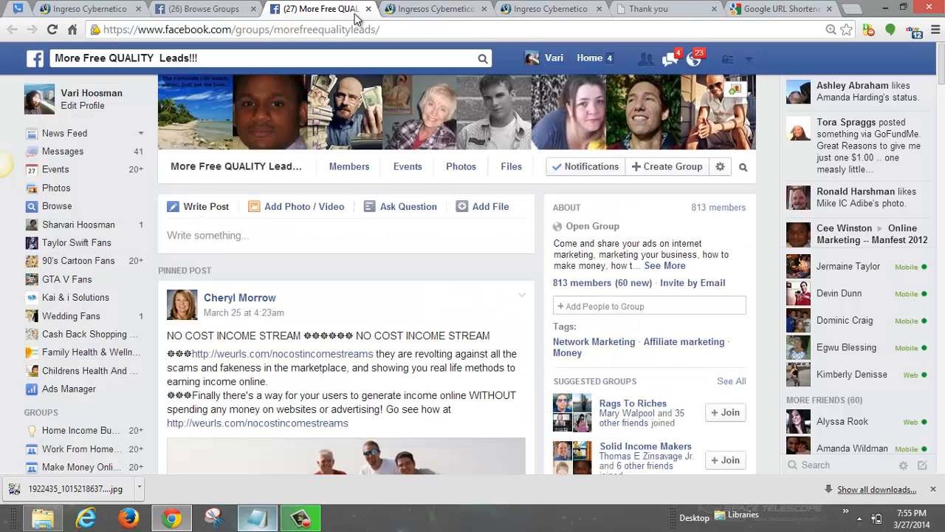
pyautogui.click(367, 10)
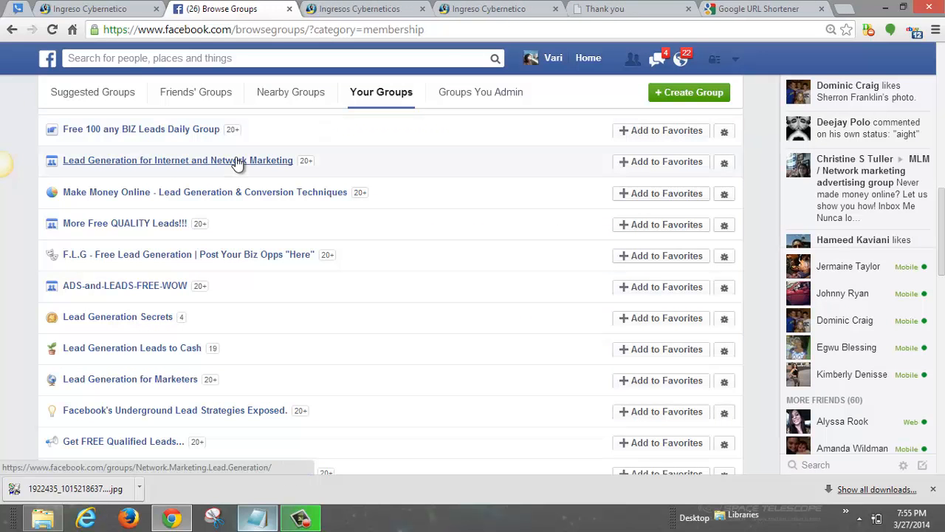
pyautogui.moveTo(236, 162)
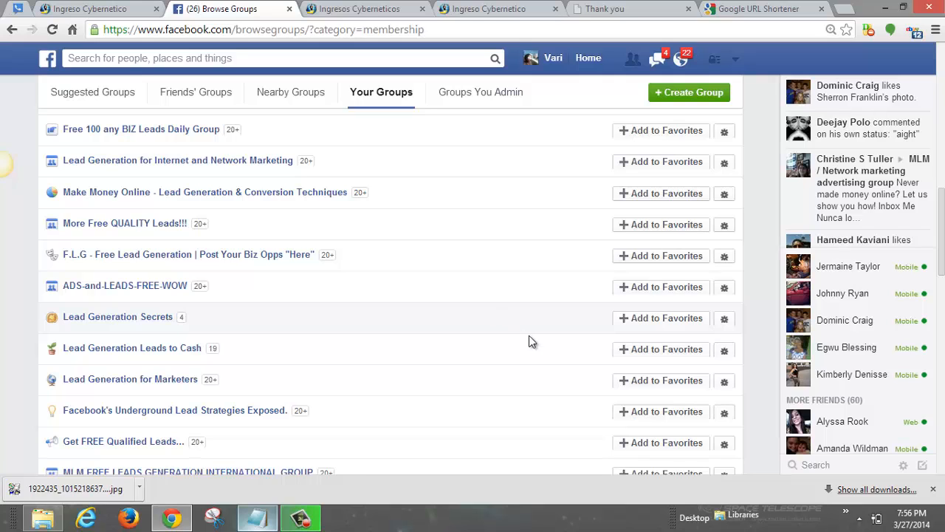
# Step: Bring Notepad back in front of the browser with the cursor in the post text
pyautogui.click(257, 517)
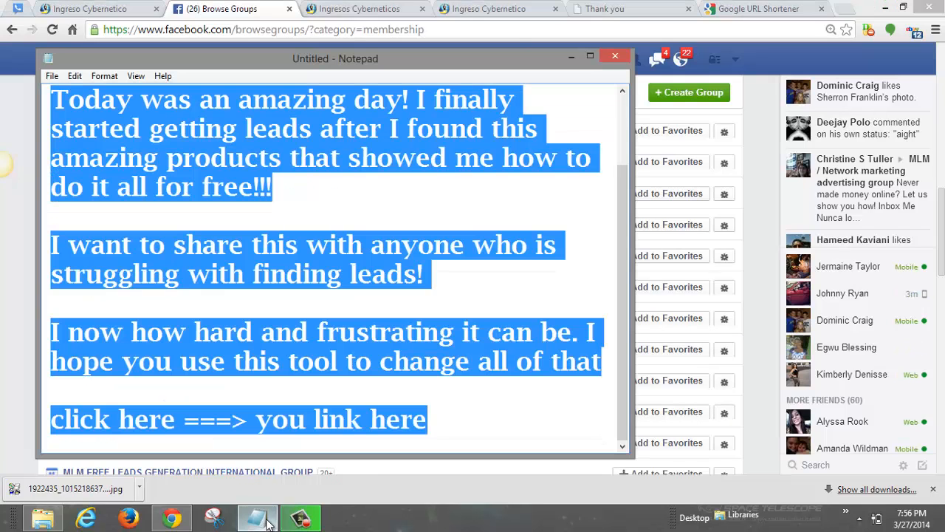
pyautogui.click(363, 317)
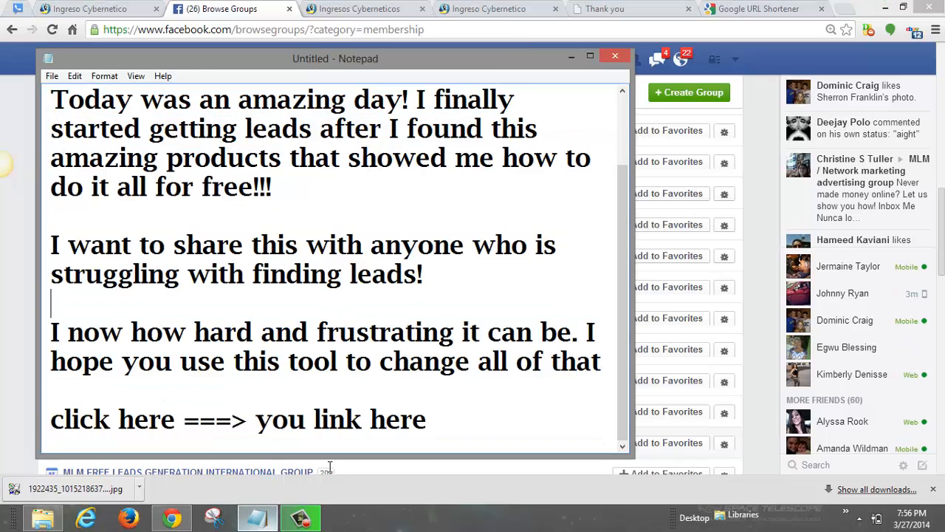
pyautogui.click(369, 473)
pyautogui.click(257, 517)
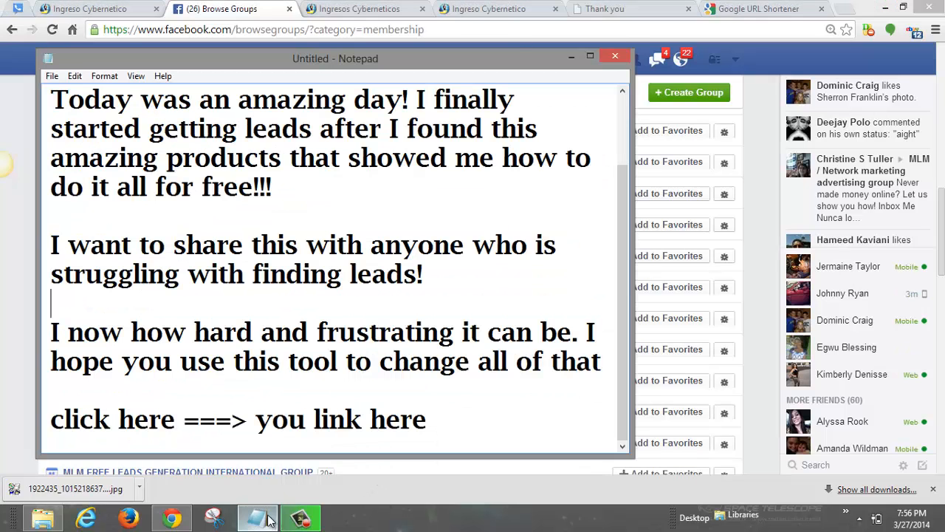
pyautogui.click(354, 392)
pyautogui.press('Down')
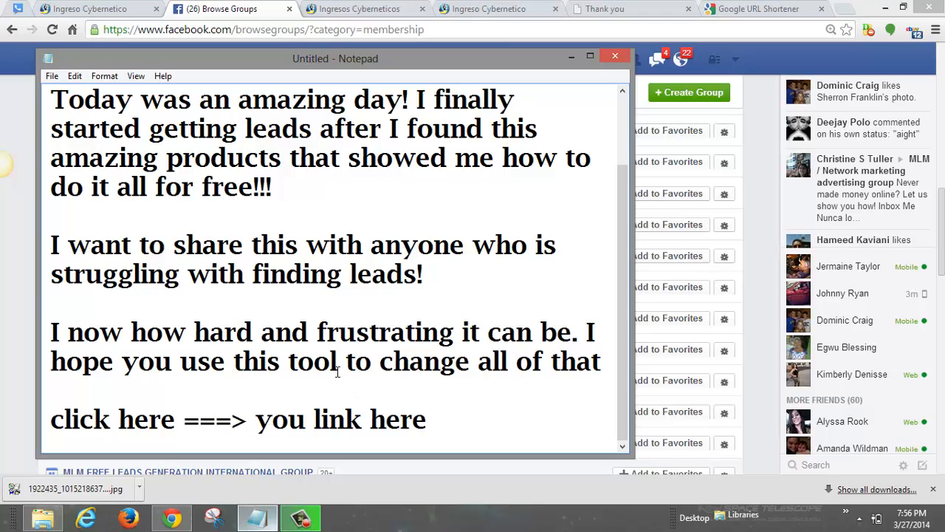
pyautogui.doubleClick(338, 371)
pyautogui.click(433, 402)
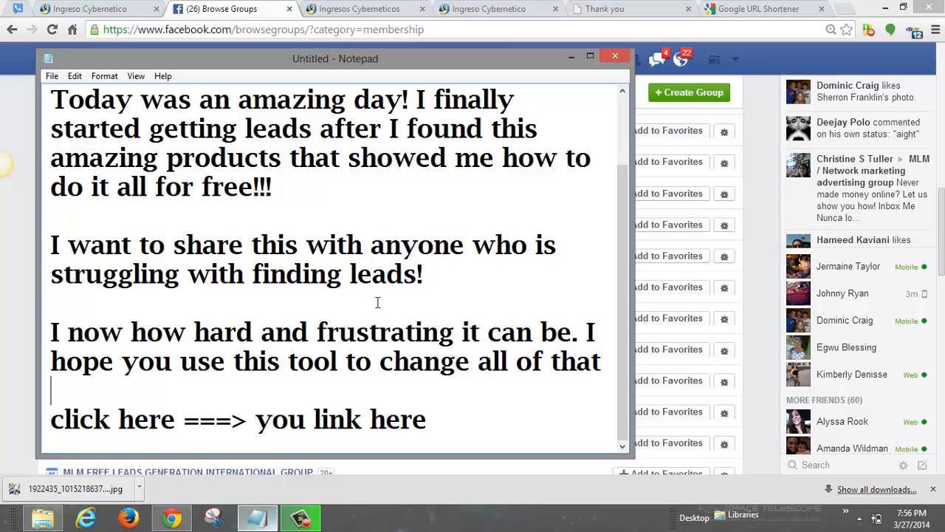
# Step: Select the promotional post text in Notepad, then clear the selection
pyautogui.moveTo(52, 100); pyautogui.dragTo(518, 439)
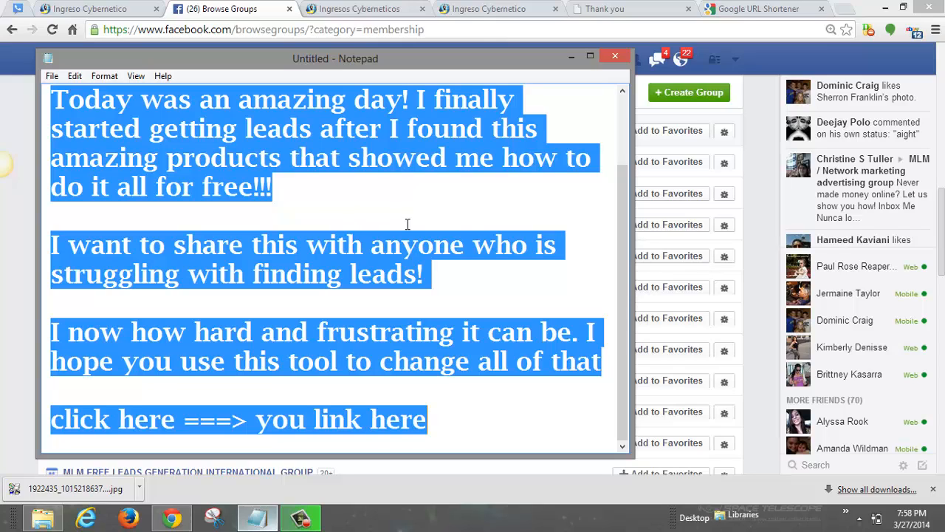
pyautogui.click(468, 274)
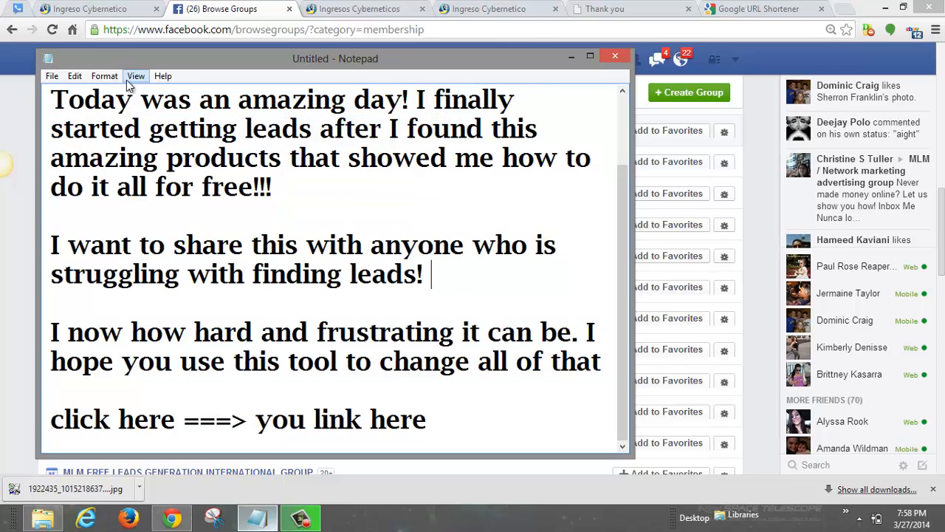
pyautogui.moveTo(51, 99); pyautogui.dragTo(525, 424)
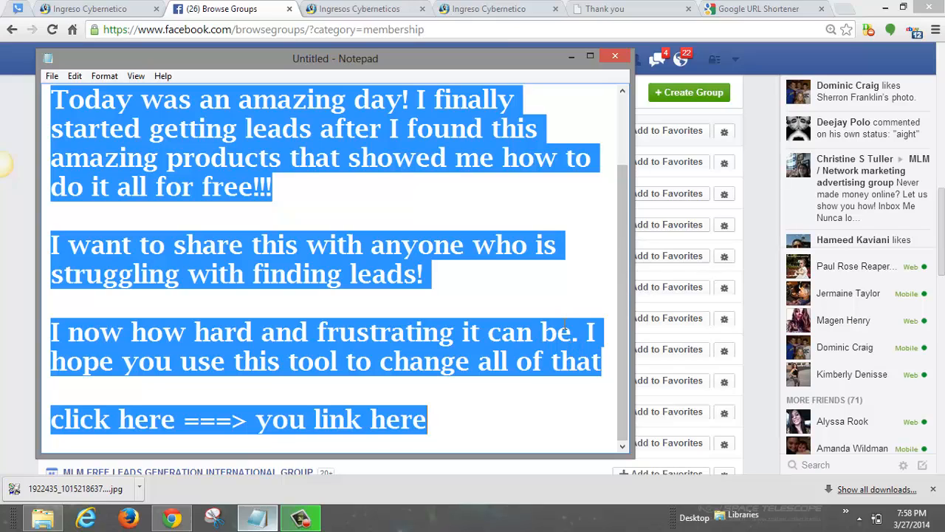
pyautogui.click(455, 287)
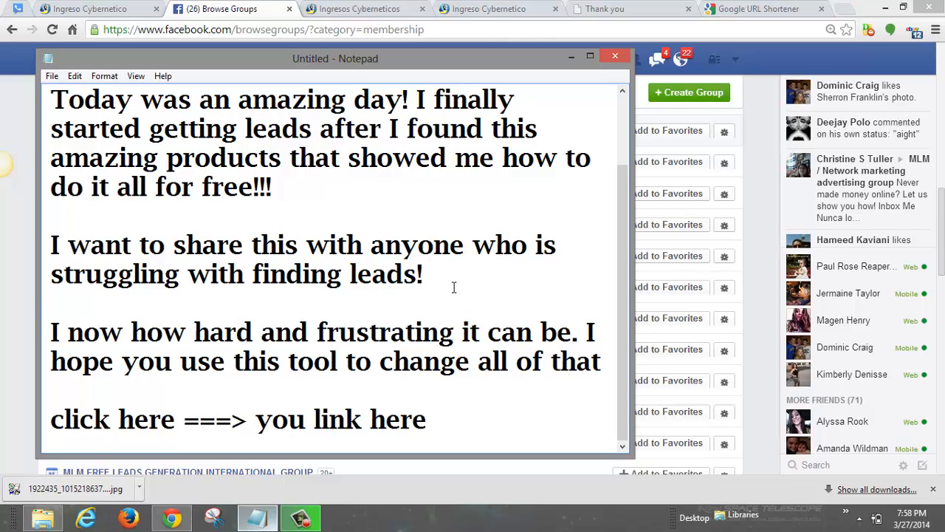